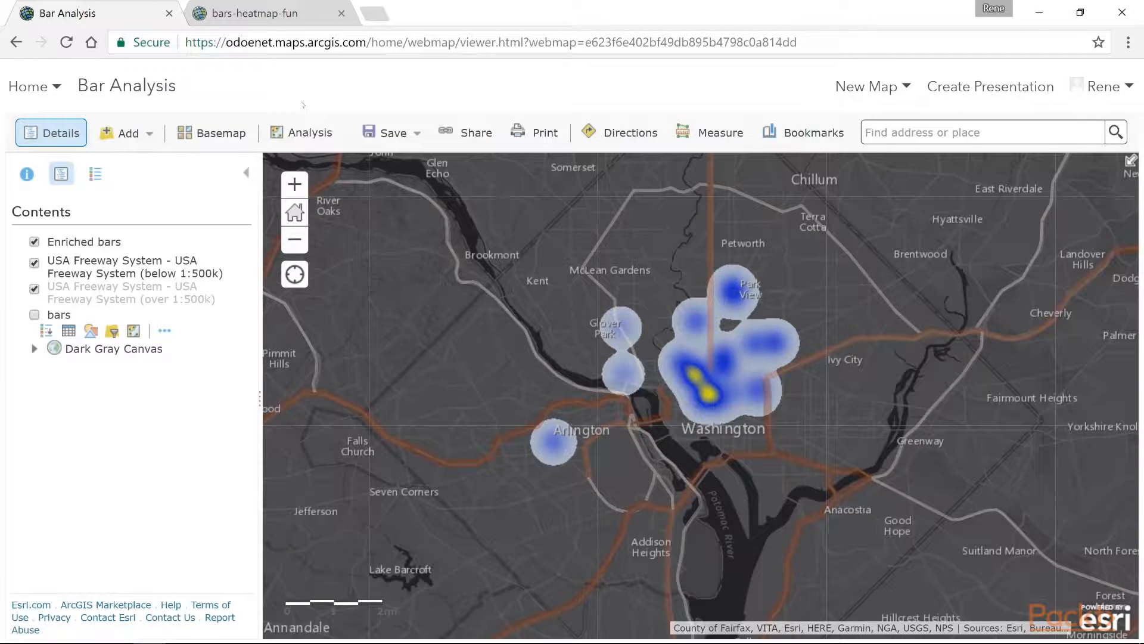
# Start creating a web app from the Bar Analysis map's sharing options and browse all configurable app templates.
pyautogui.click(471, 136)
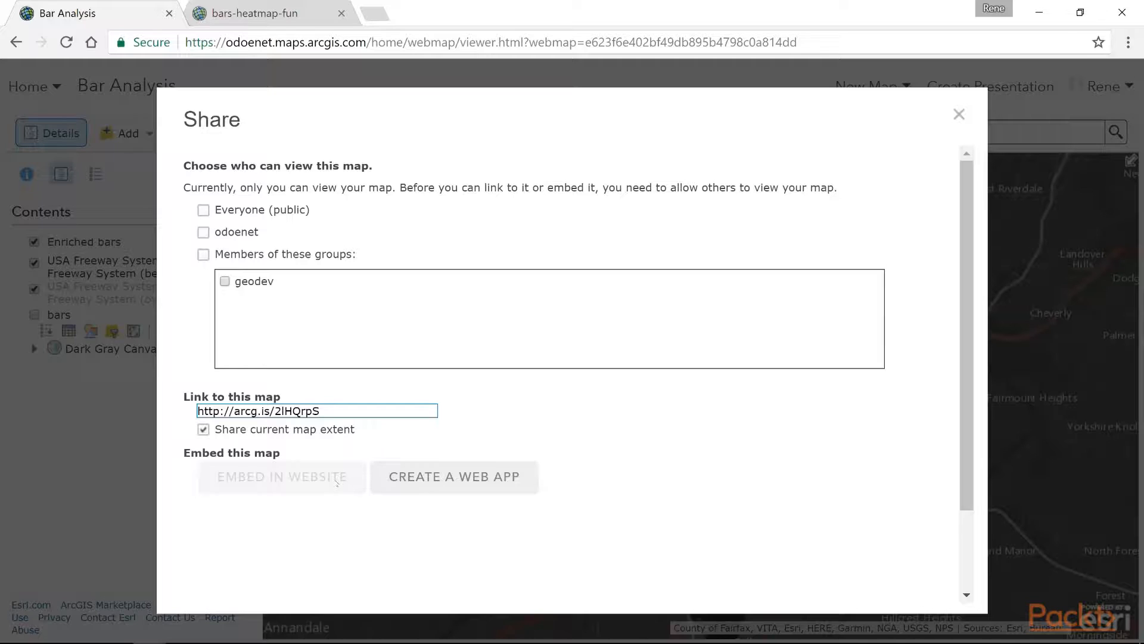
pyautogui.click(398, 477)
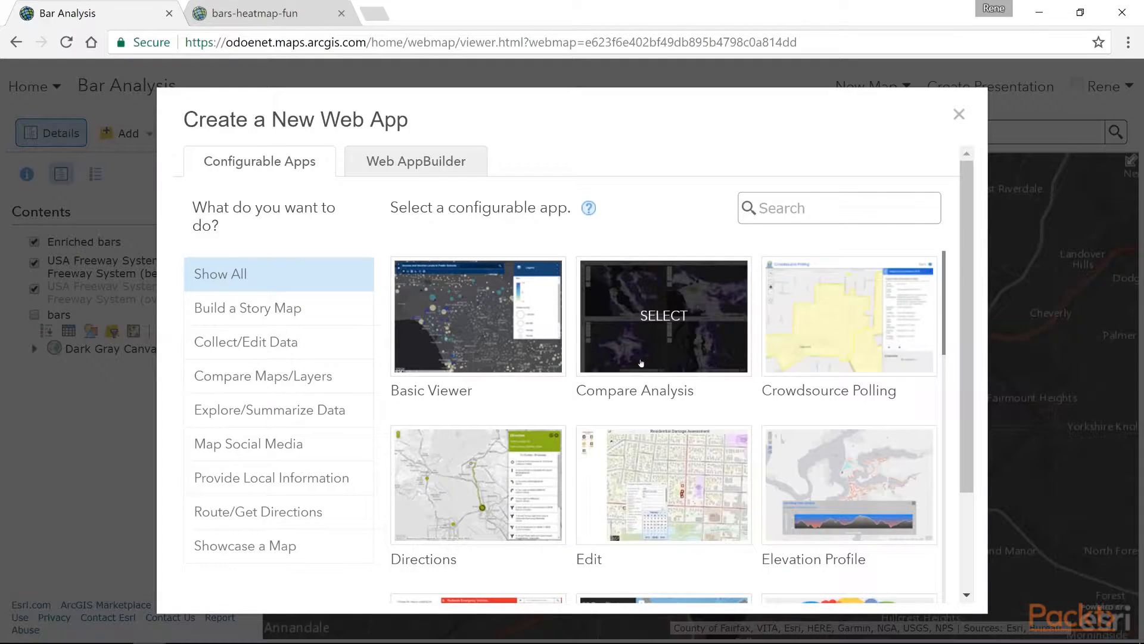
pyautogui.scroll(-3, 641, 362)
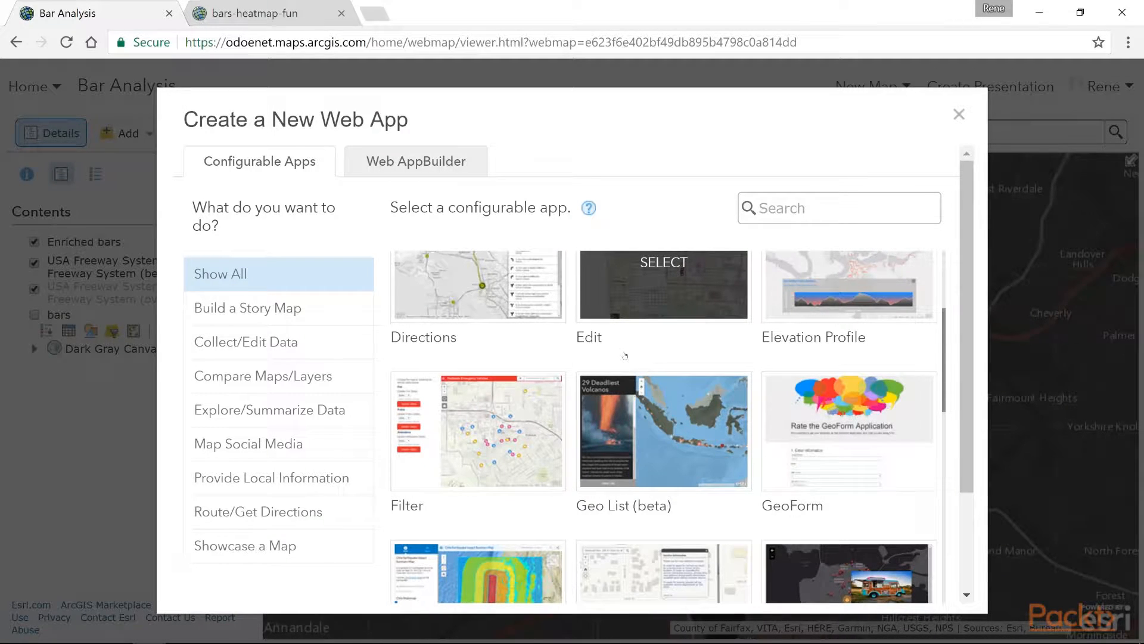
pyautogui.scroll(-7, 625, 356)
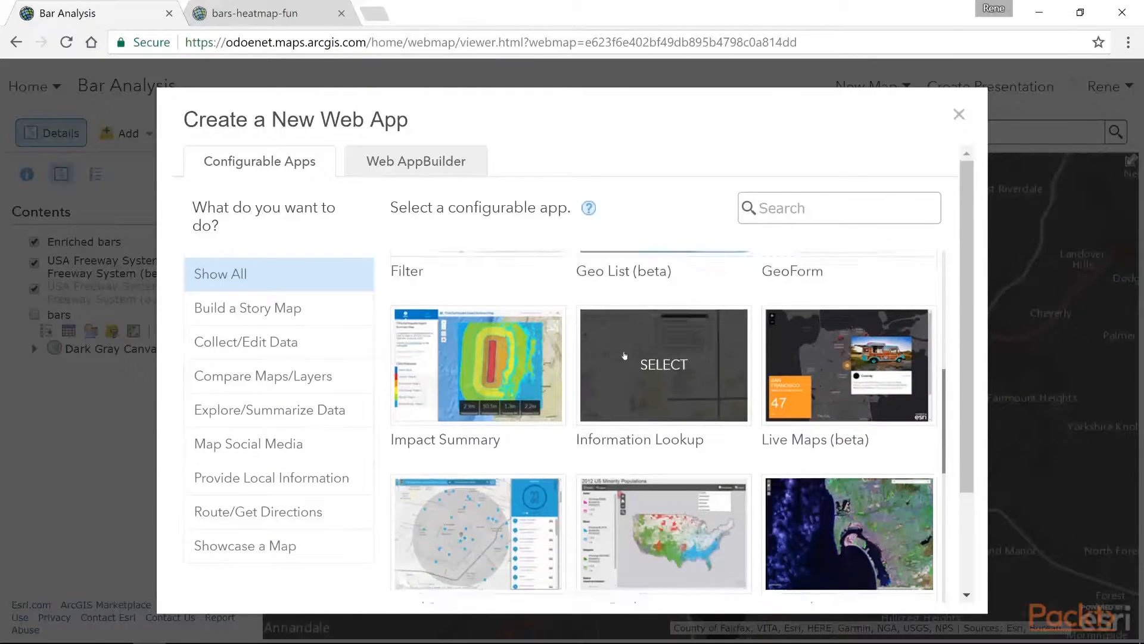
pyautogui.scroll(4, 624, 355)
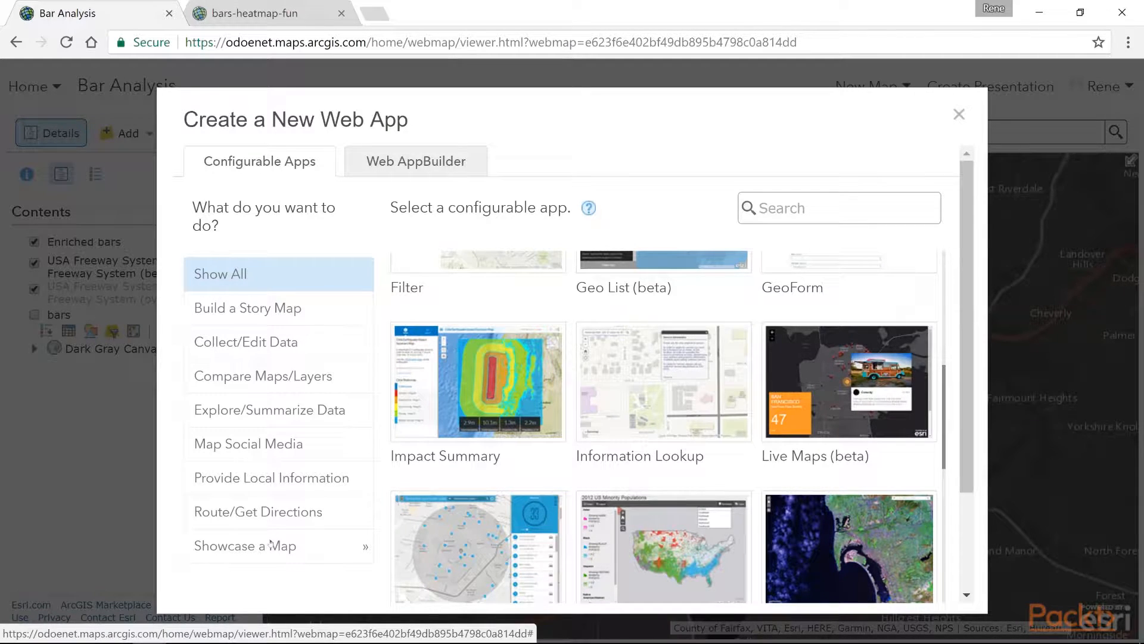
# Examine the configurable app templates in the Explore/Summarize Data category.
pyautogui.click(263, 414)
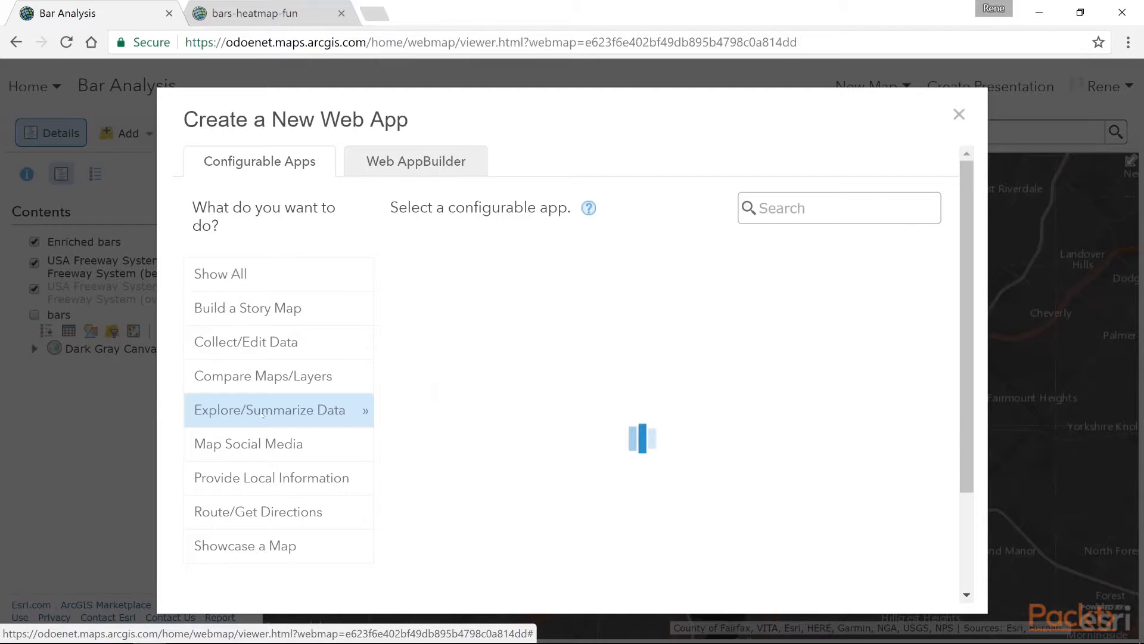
pyautogui.scroll(-3, 706, 398)
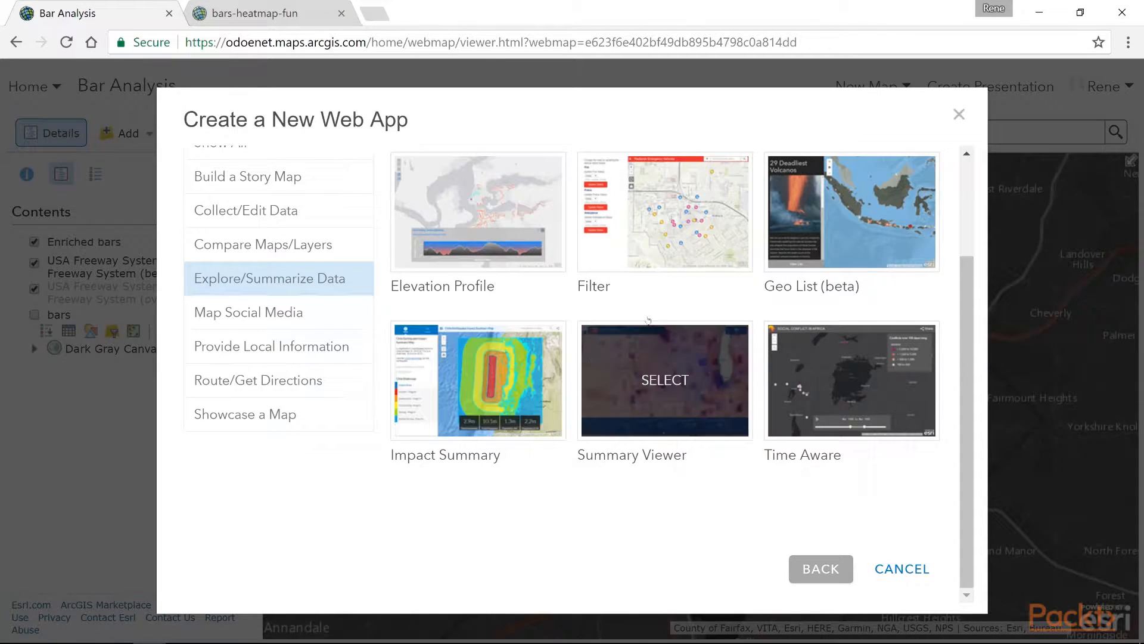
pyautogui.scroll(3, 665, 381)
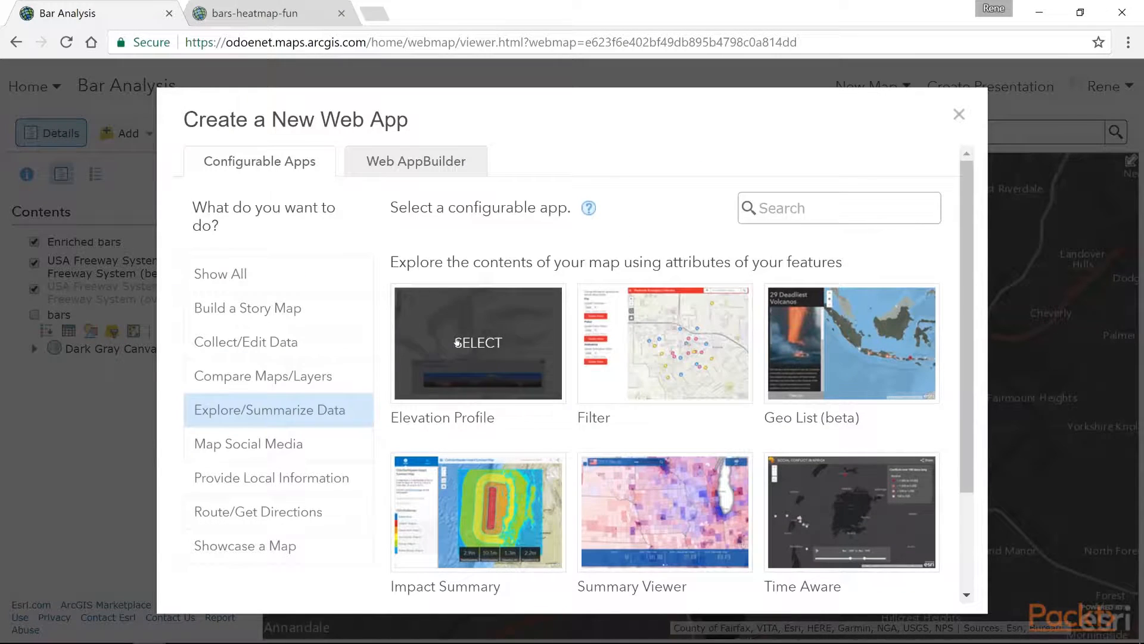
# Show the Showcase a Map templates and view the description of the Minimalist template.
pyautogui.click(275, 544)
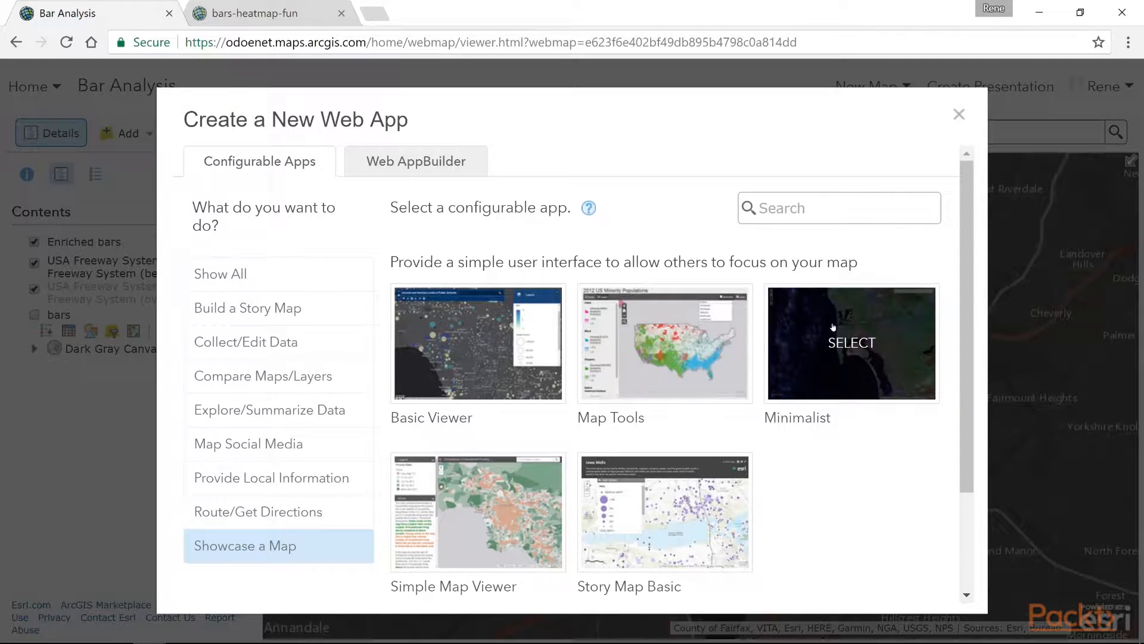
pyautogui.click(848, 337)
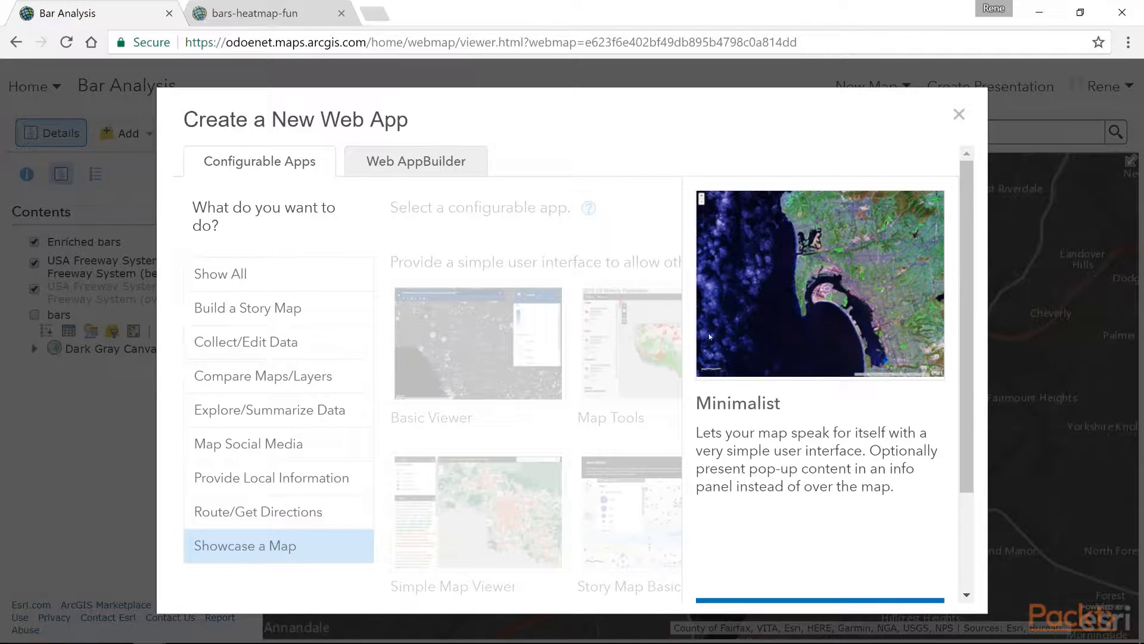
pyautogui.click(629, 253)
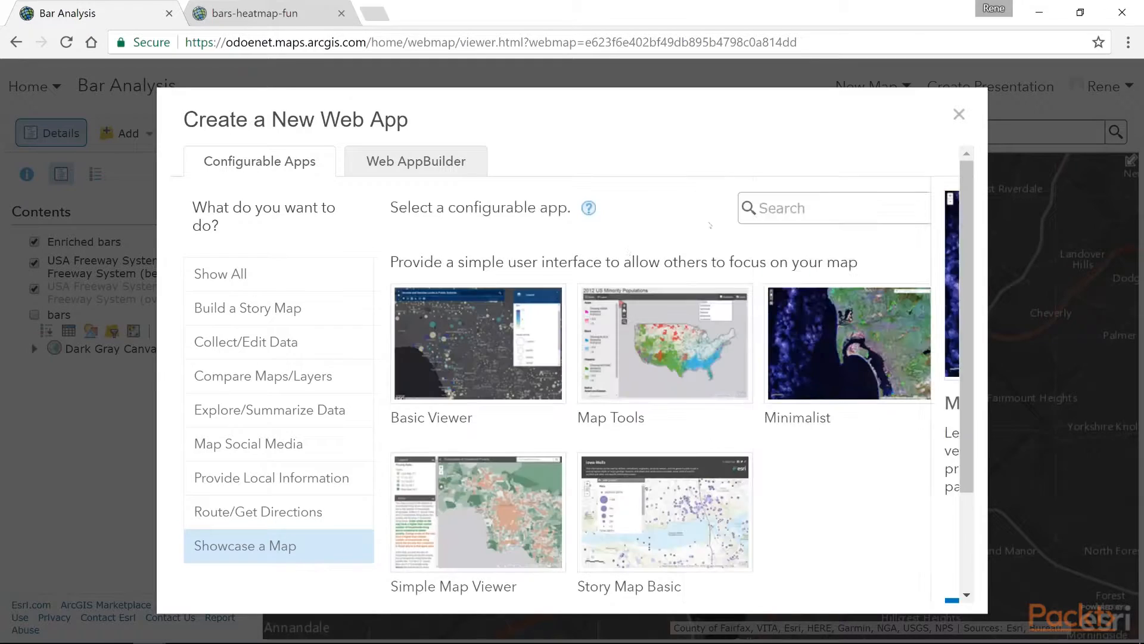
# Select the Basic Viewer template and preview the Bar Analysis map in it.
pyautogui.click(519, 343)
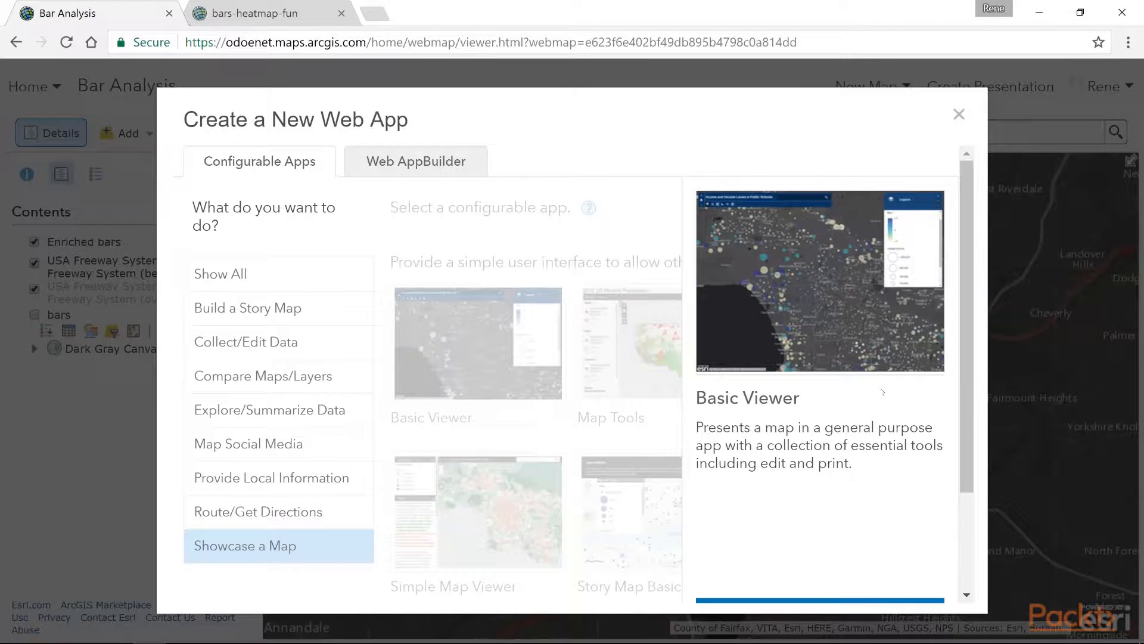
pyautogui.scroll(-2, 882, 391)
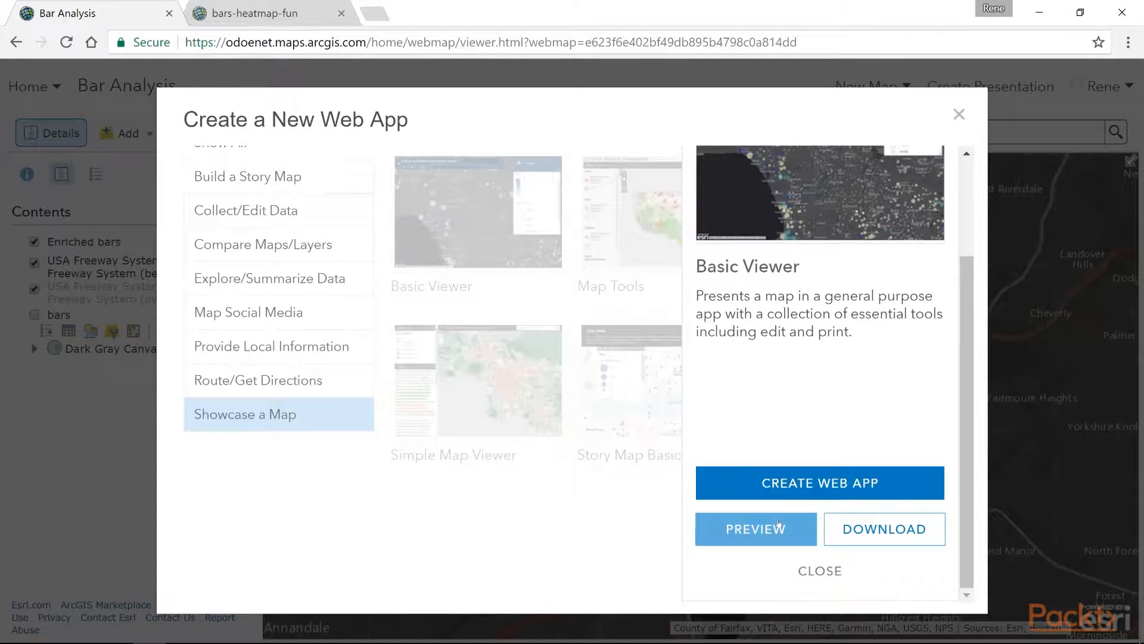
pyautogui.click(778, 524)
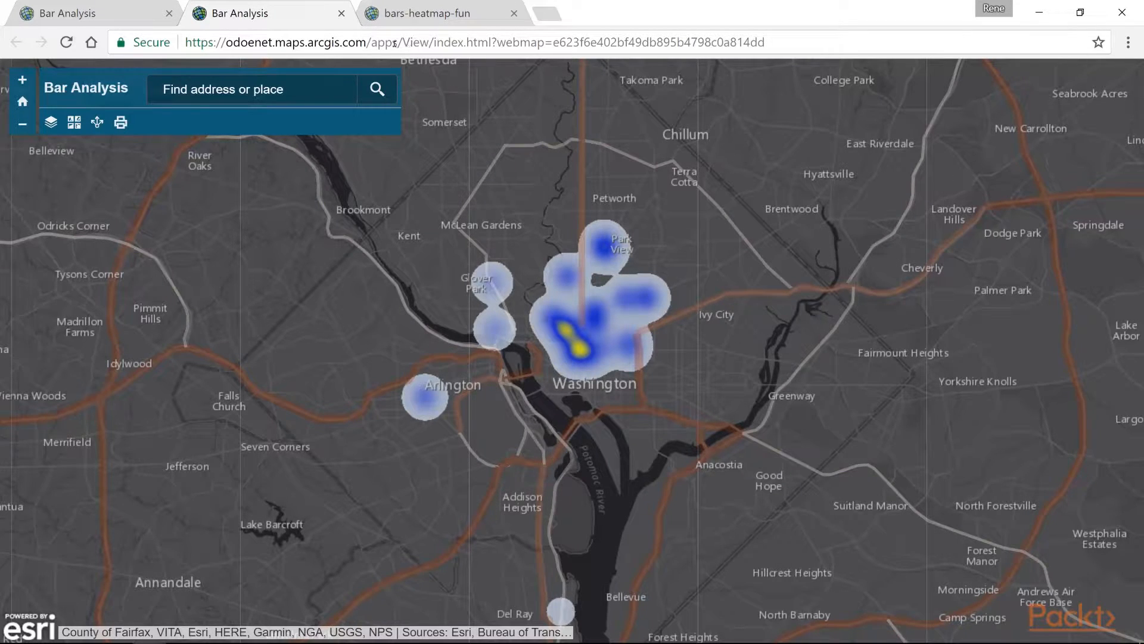
# Inspect the webmap parameter in the preview's address and the pop-up attributes of the heat map hotspot in central Washington.
pyautogui.moveTo(372, 42); pyautogui.dragTo(740, 42)
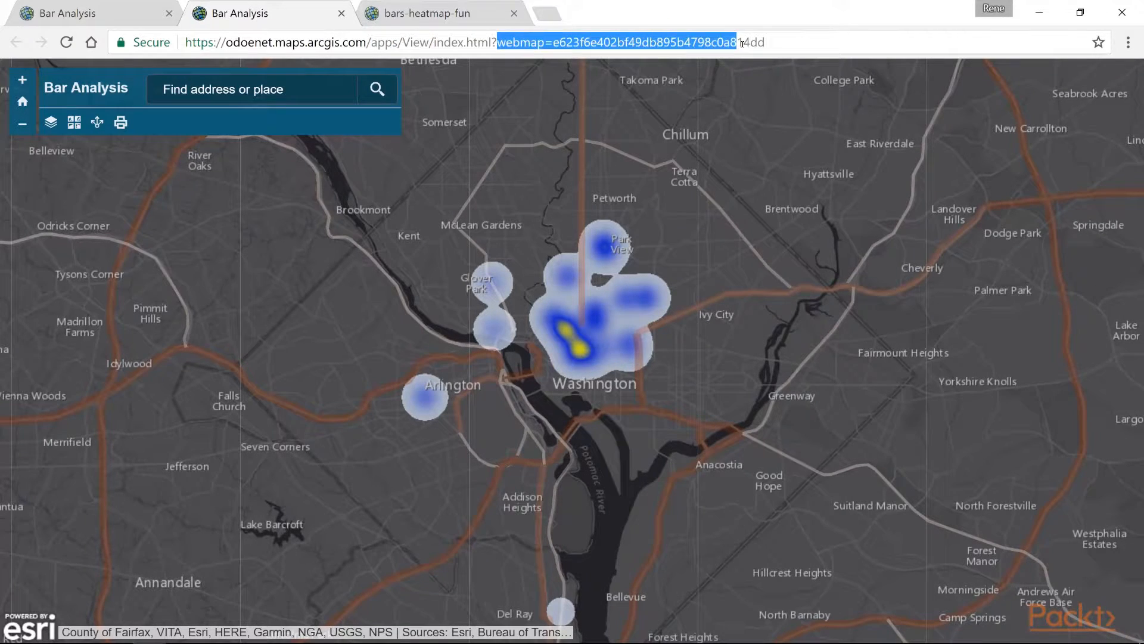
pyautogui.click(740, 42)
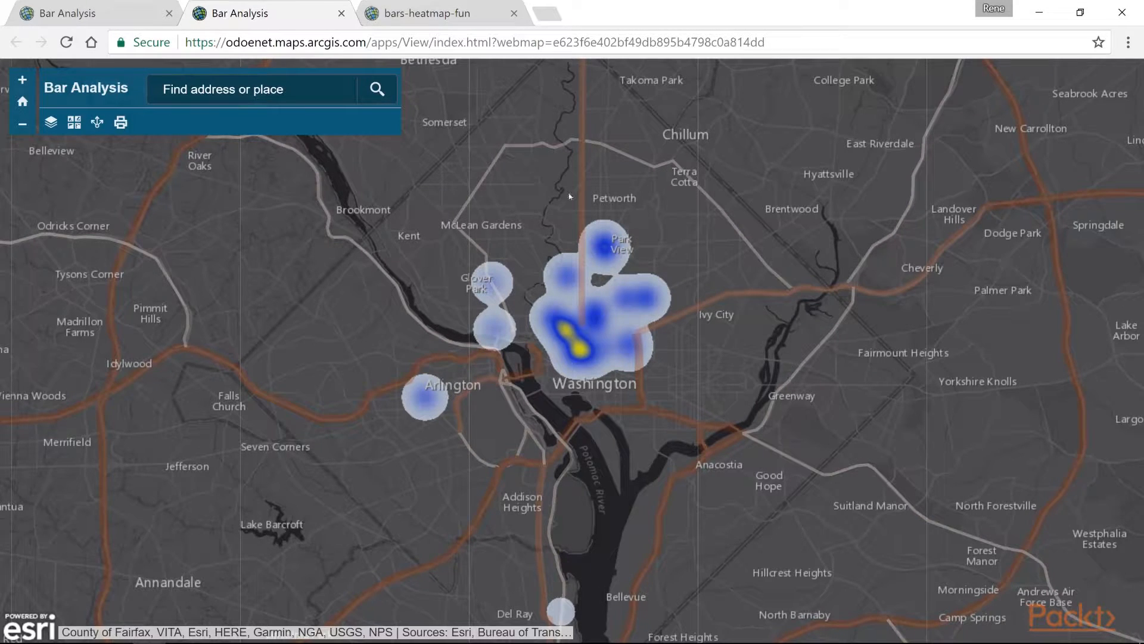
pyautogui.click(574, 345)
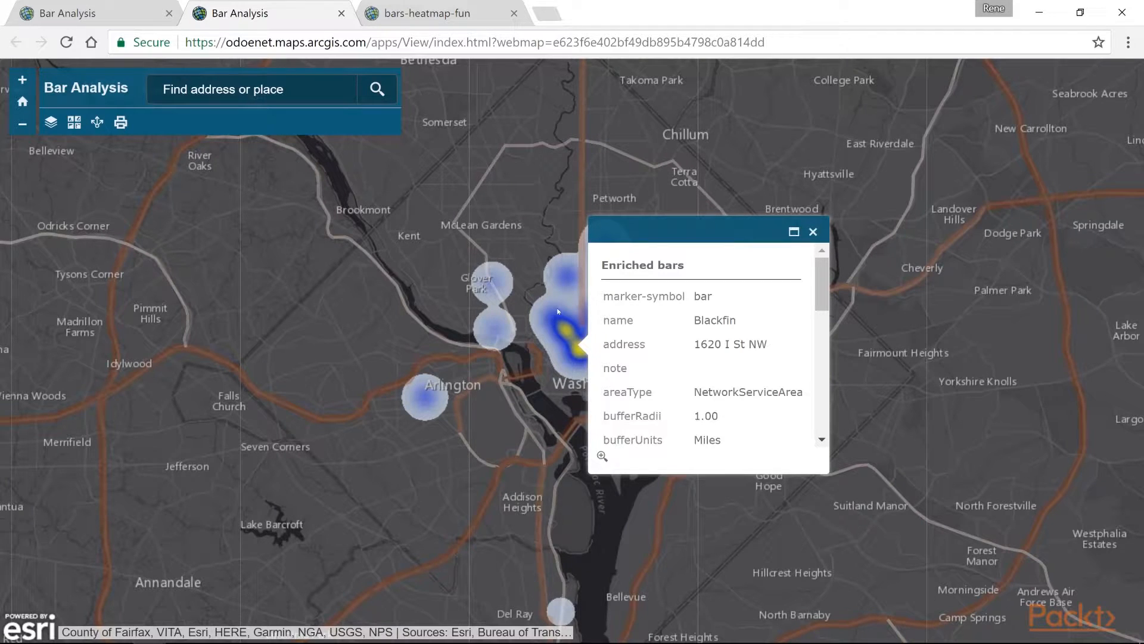
pyautogui.scroll(-10, 677, 340)
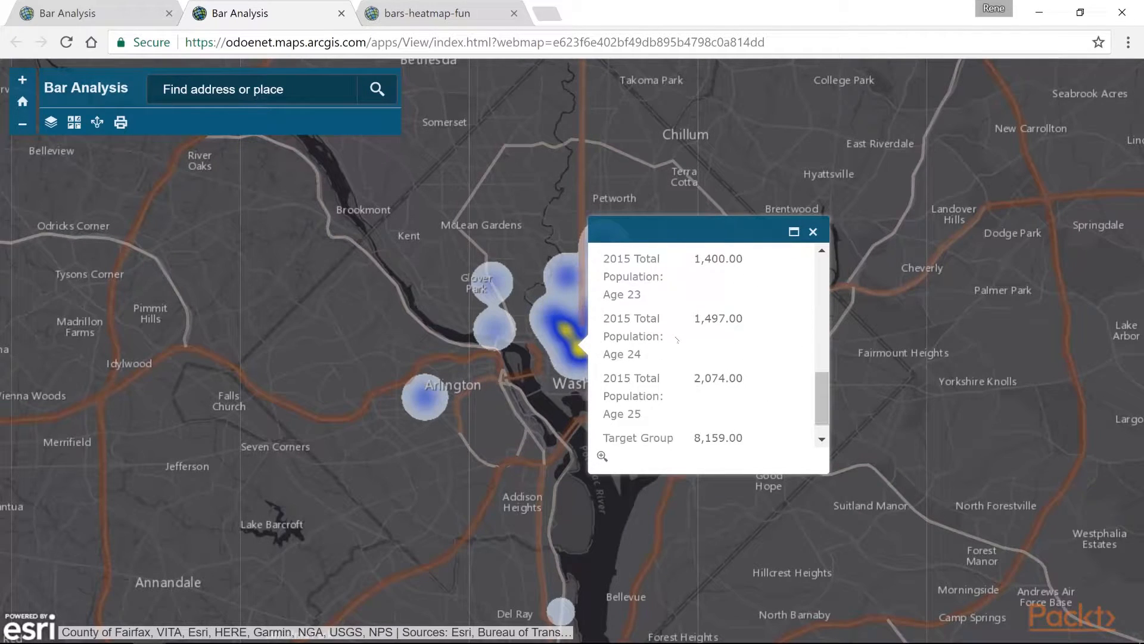
pyautogui.scroll(10, 821, 251)
pyautogui.click(813, 232)
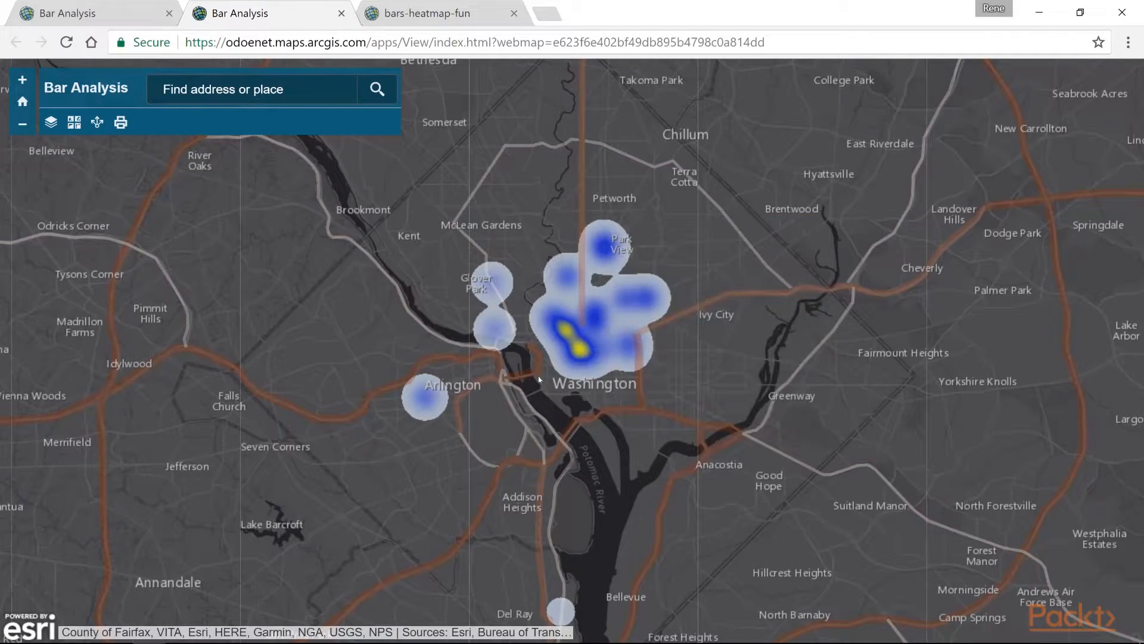
# View the Enriched bars layer's legend in the preview and set the layer's opacity to 50.
pyautogui.click(50, 122)
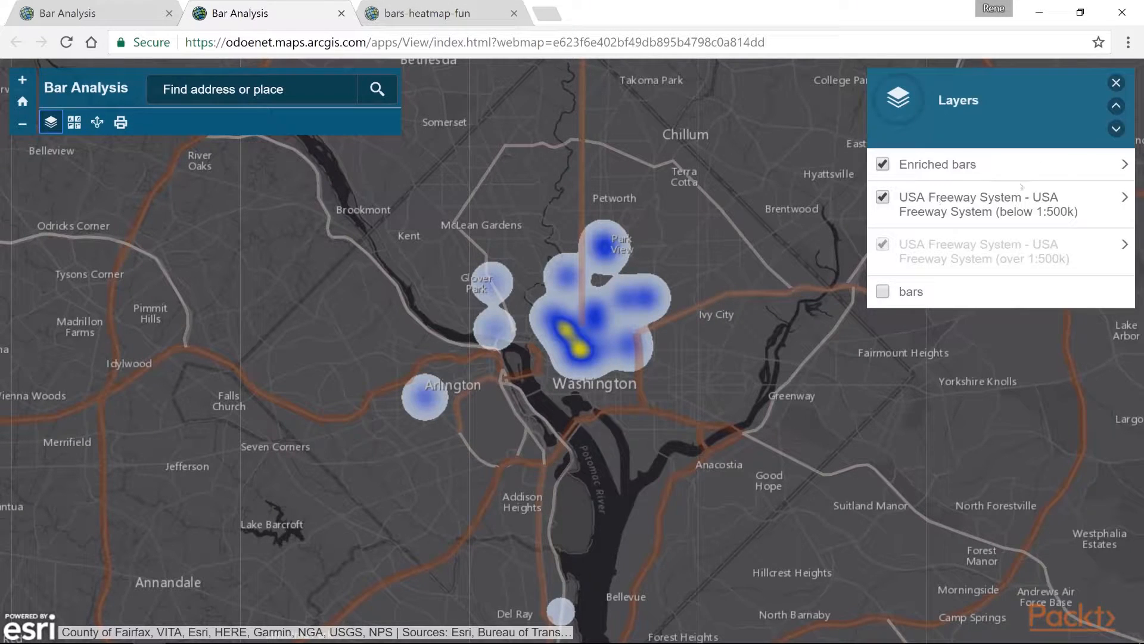
pyautogui.click(1109, 165)
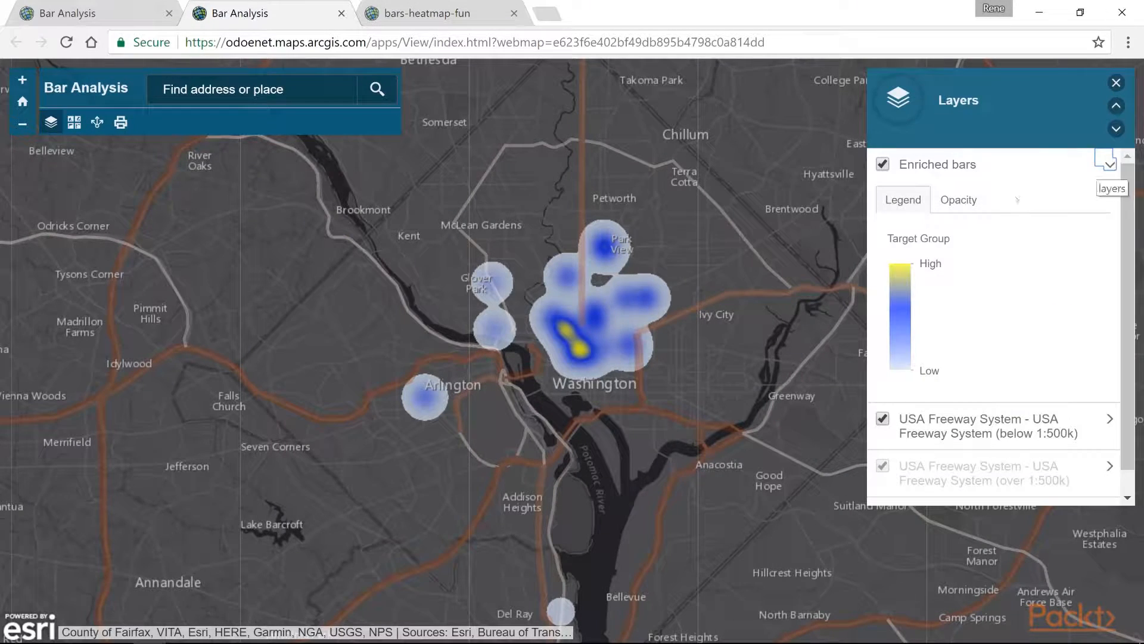
pyautogui.click(953, 201)
pyautogui.moveTo(992, 228); pyautogui.dragTo(965, 230)
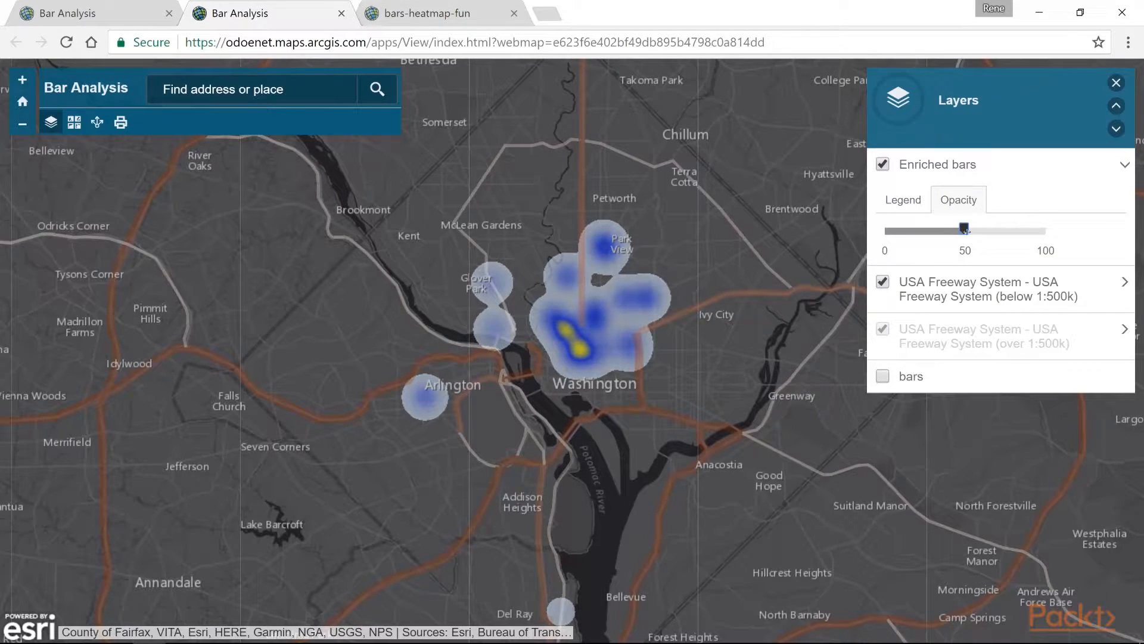
# Hide the Enriched bars layer in the preview, show it again and close the layer list.
pyautogui.click(1086, 170)
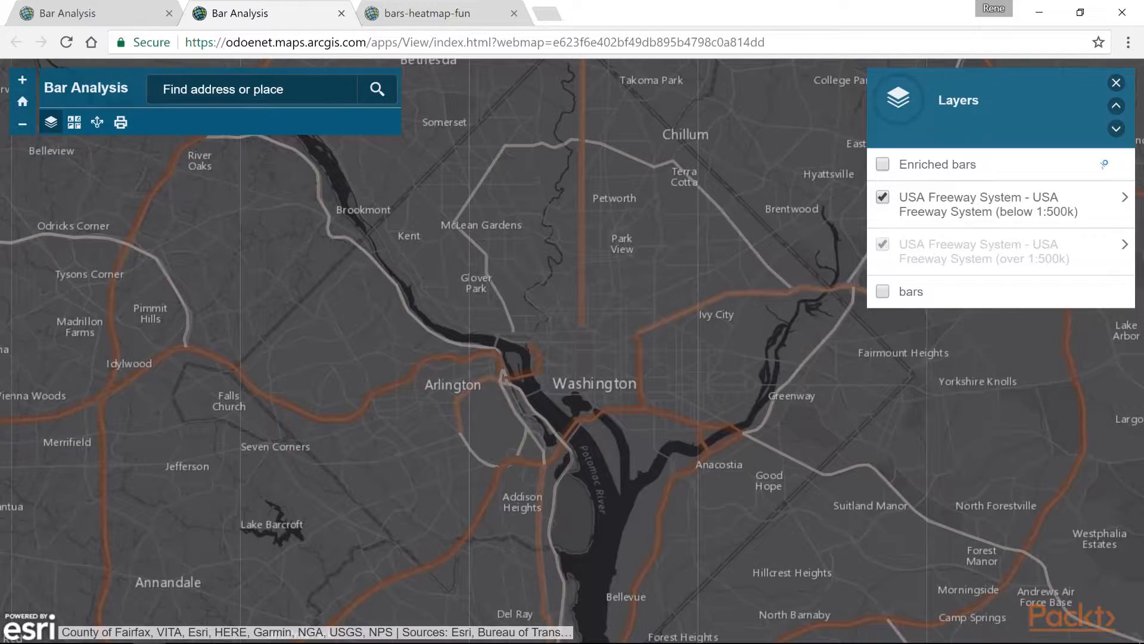
pyautogui.click(884, 167)
pyautogui.click(1116, 83)
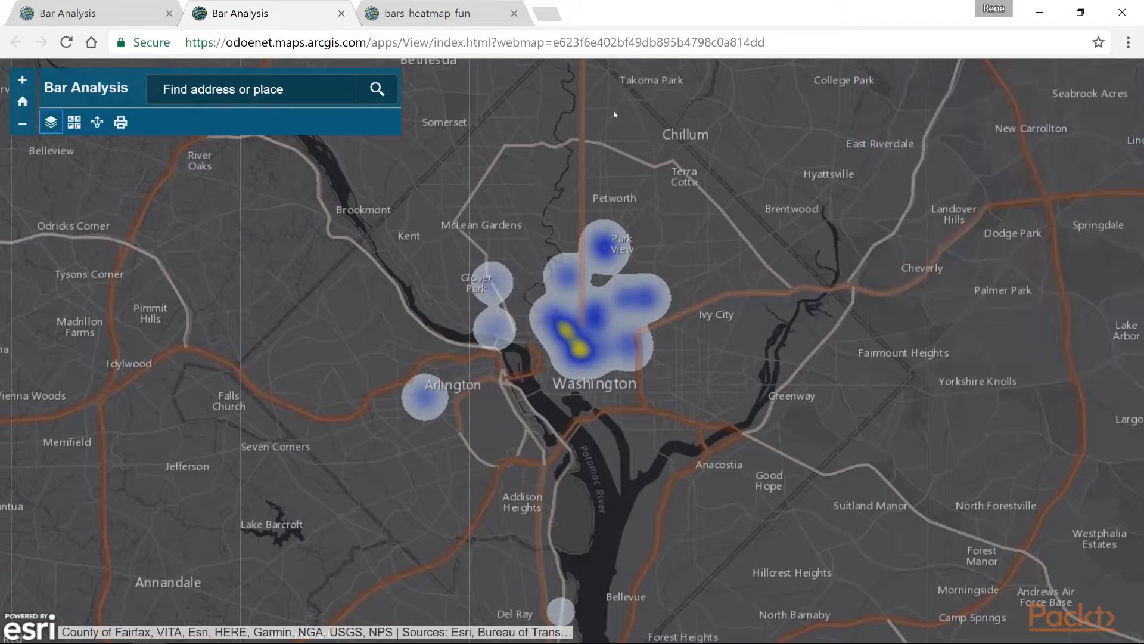
# Look through the basemaps offered in the preview app's basemap gallery and close the gallery.
pyautogui.click(73, 122)
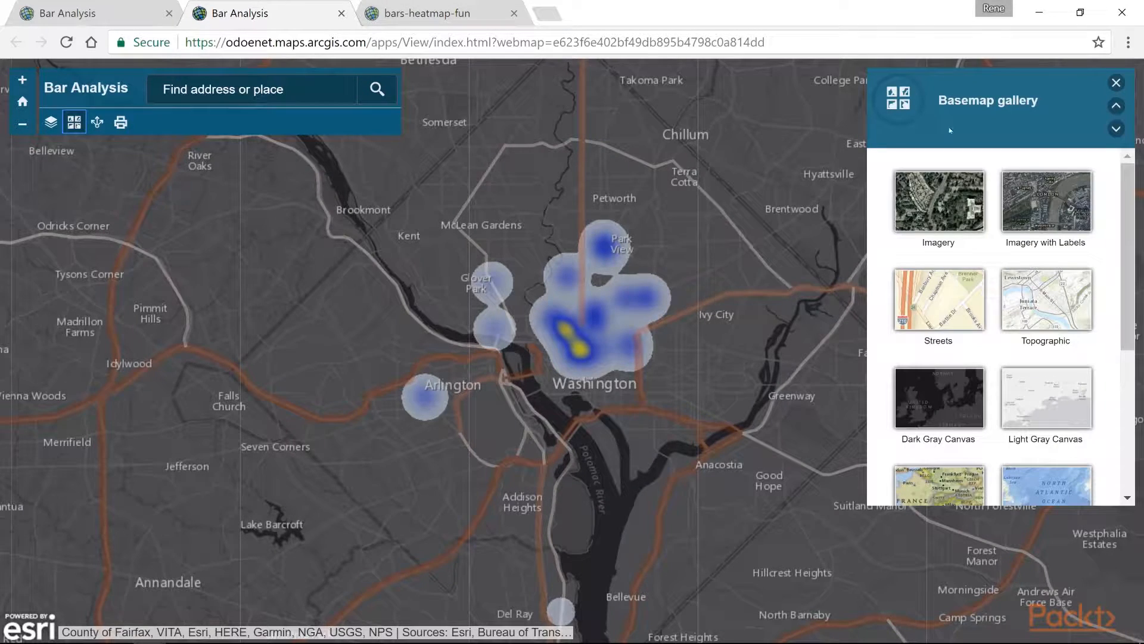
pyautogui.scroll(-2, 1121, 270)
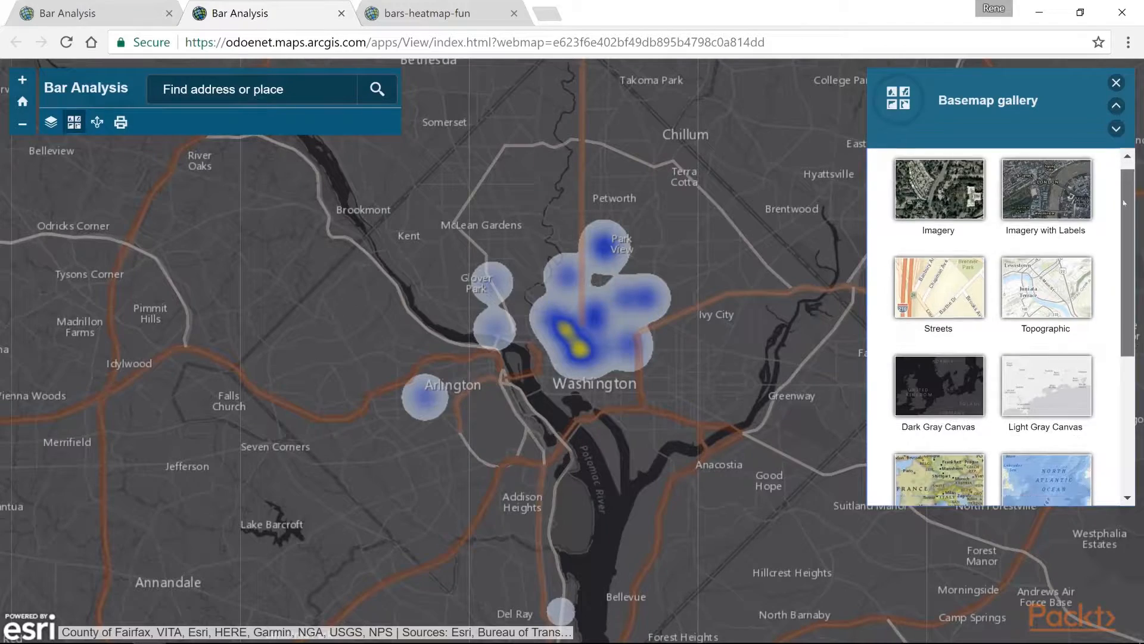
pyautogui.scroll(-3, 1121, 270)
pyautogui.scroll(5, 1128, 320)
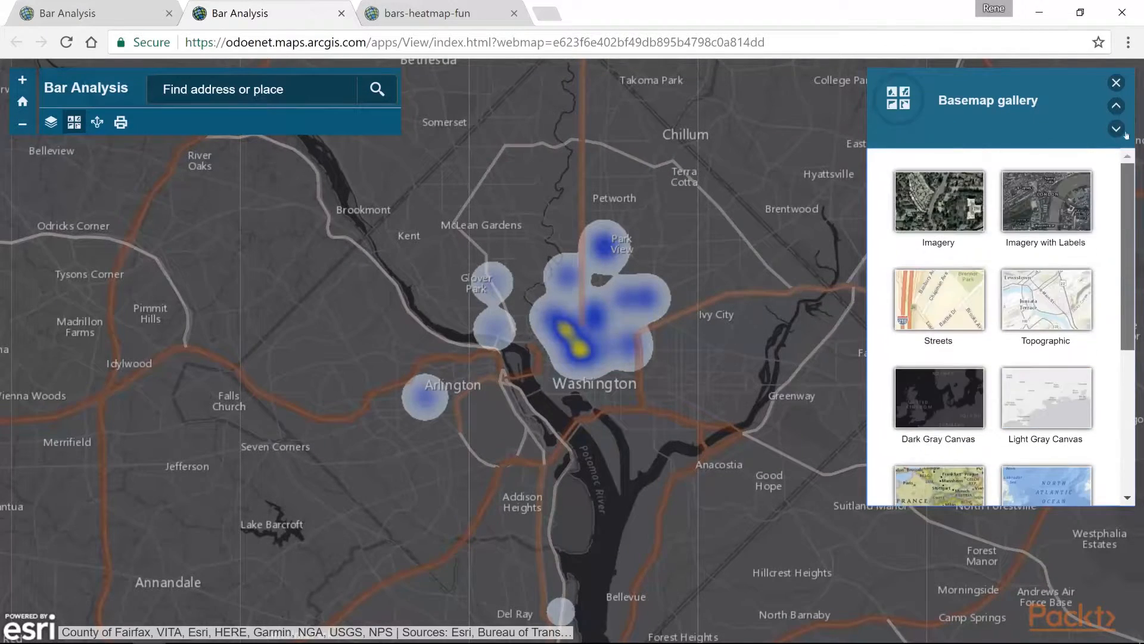
pyautogui.click(1116, 87)
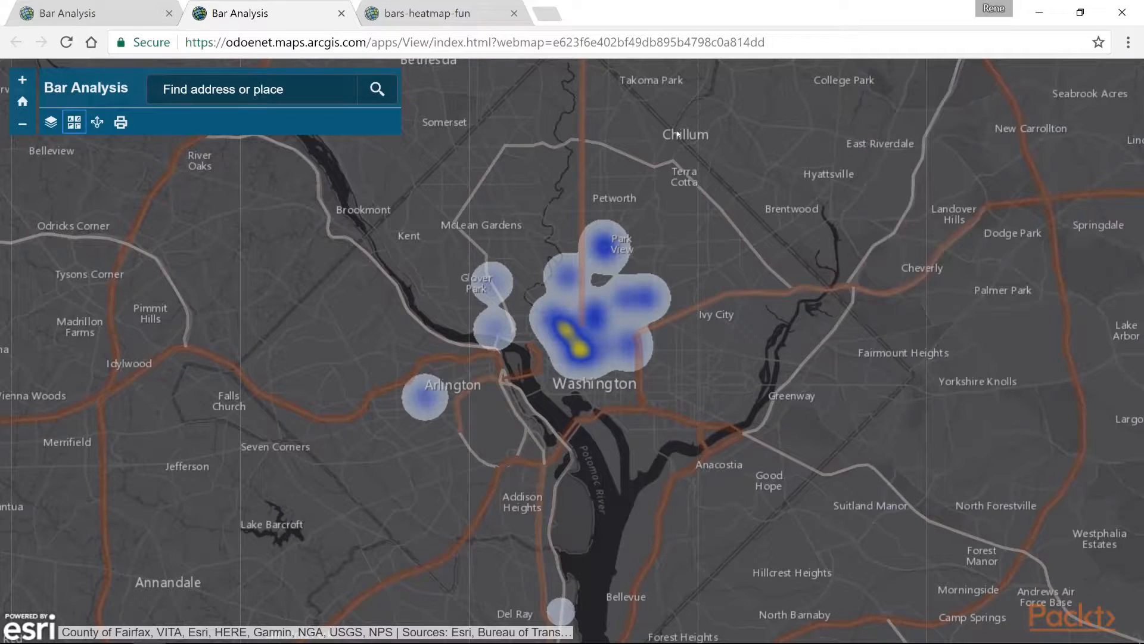
# View the preview app's print and share options, and close the preview.
pyautogui.click(121, 122)
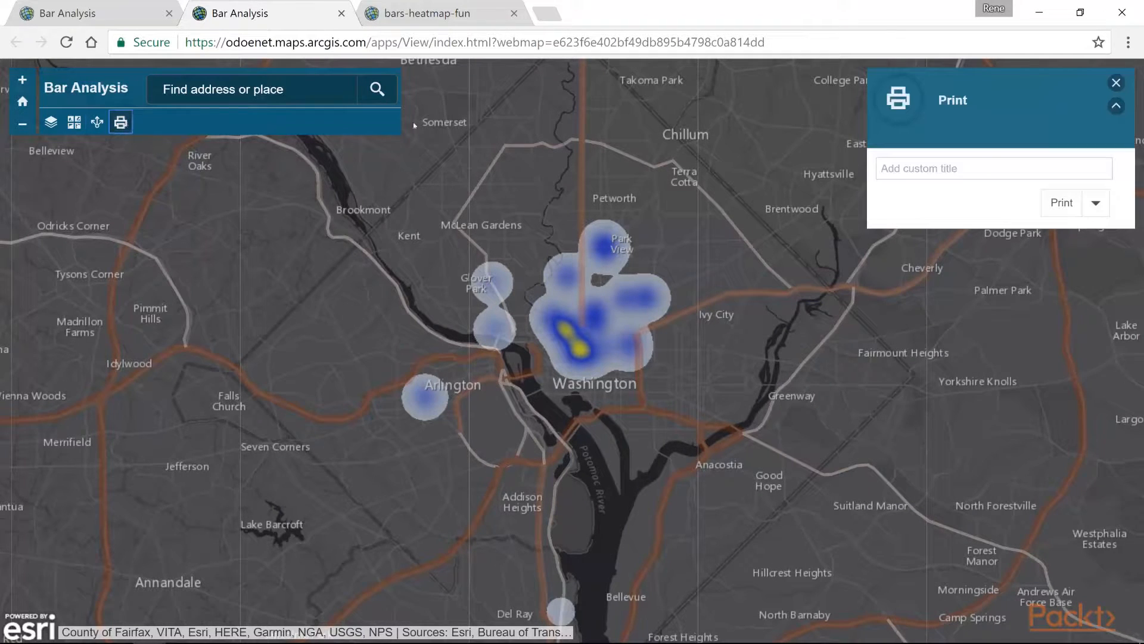
pyautogui.click(1116, 83)
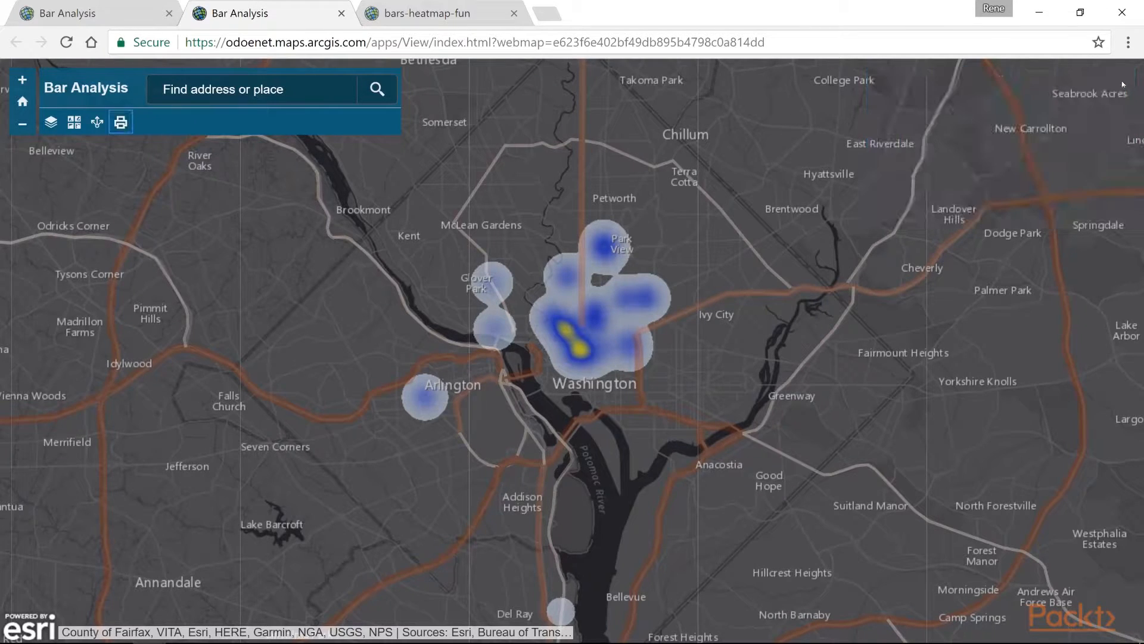
pyautogui.click(97, 122)
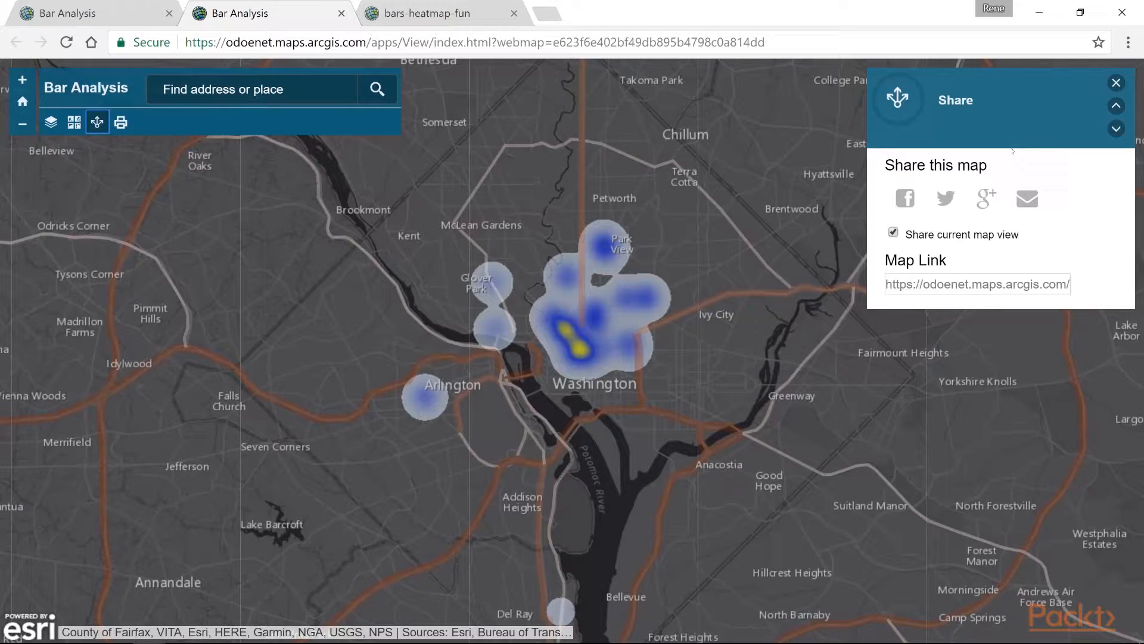
pyautogui.click(1117, 83)
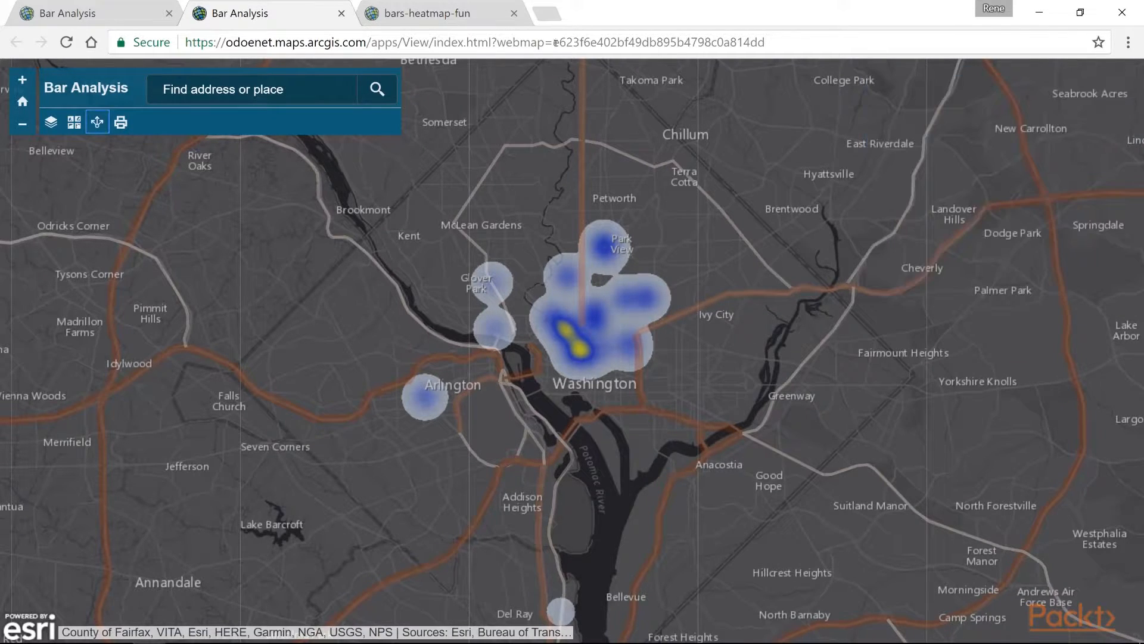
pyautogui.click(340, 13)
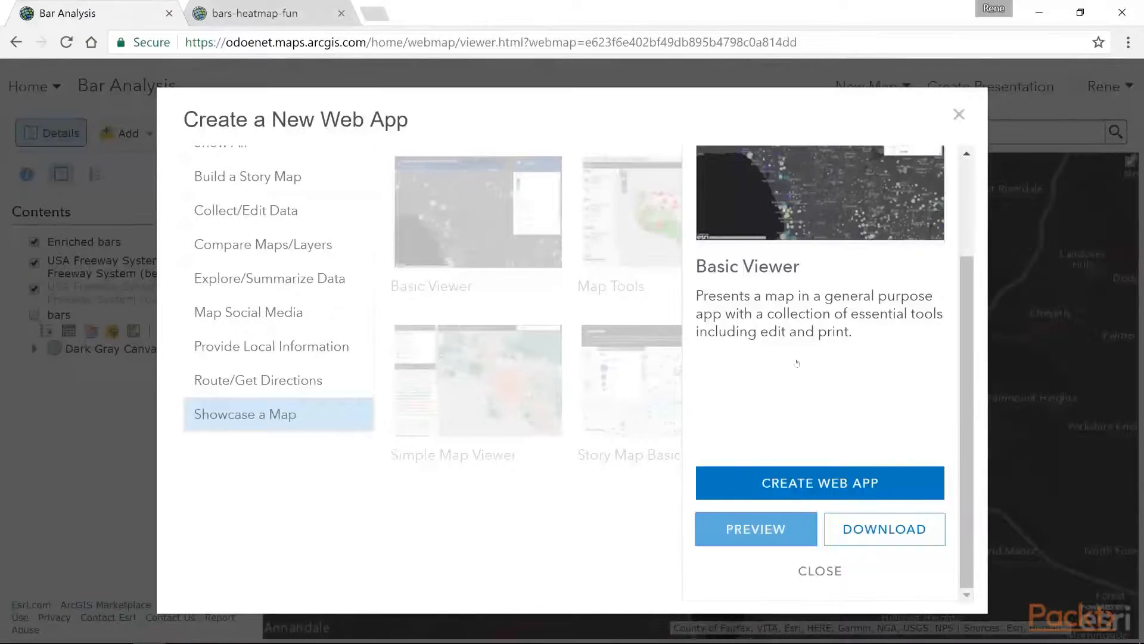
# Create the web app from the Basic Viewer template with the title Bar Analysis Web App and the added tag packt.
pyautogui.click(832, 475)
pyautogui.scroll(2, 524, 409)
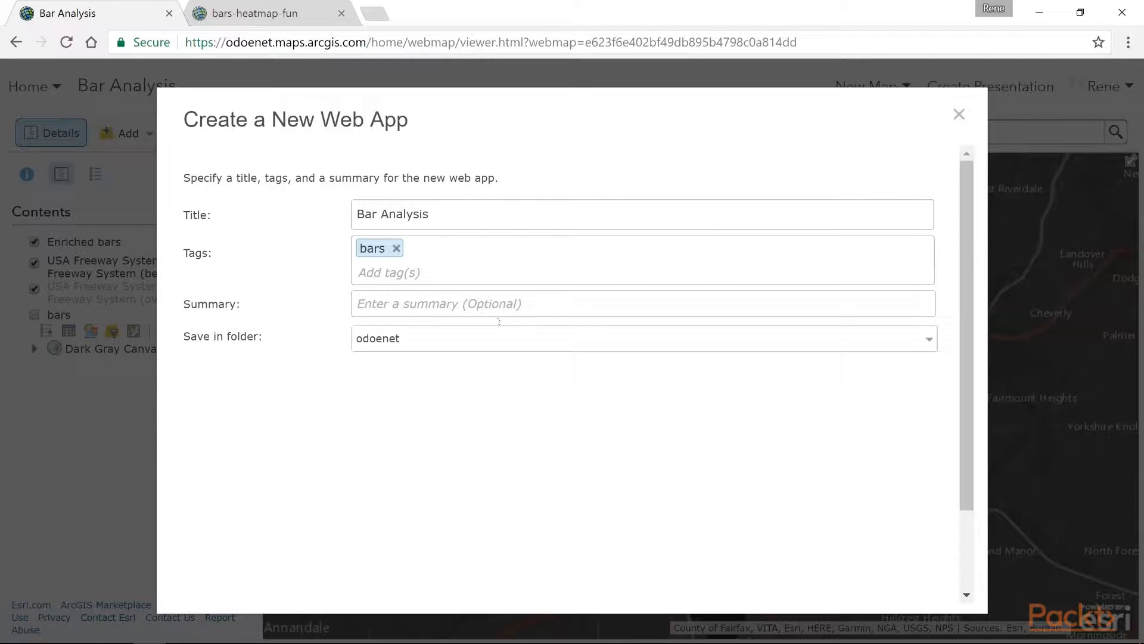
pyautogui.click(470, 216)
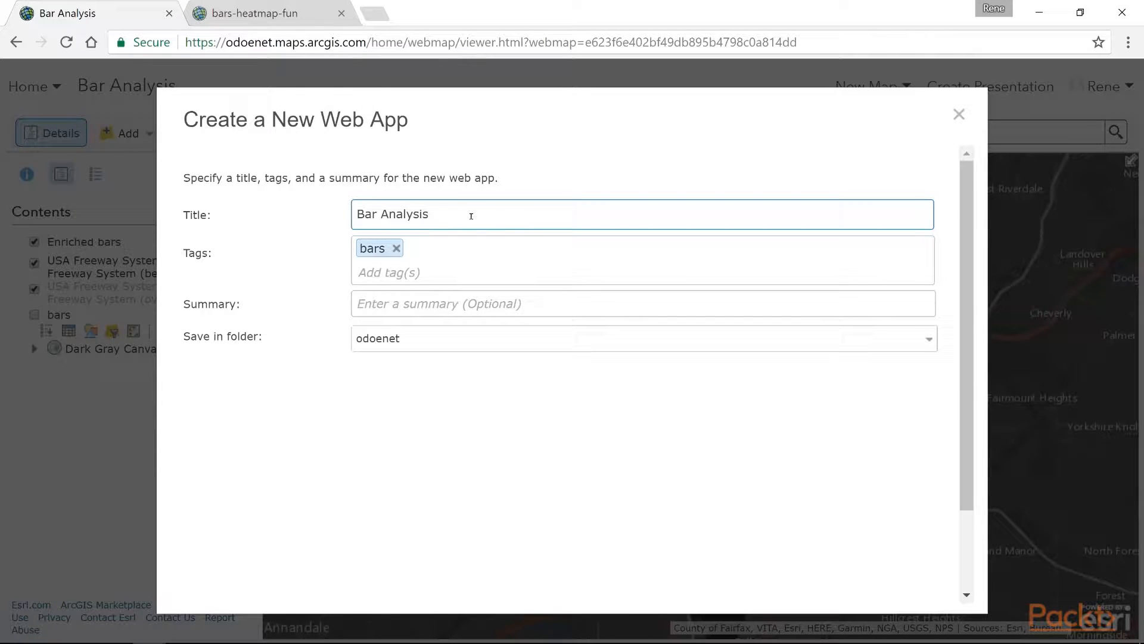
pyautogui.write('Web App')
pyautogui.click(496, 258)
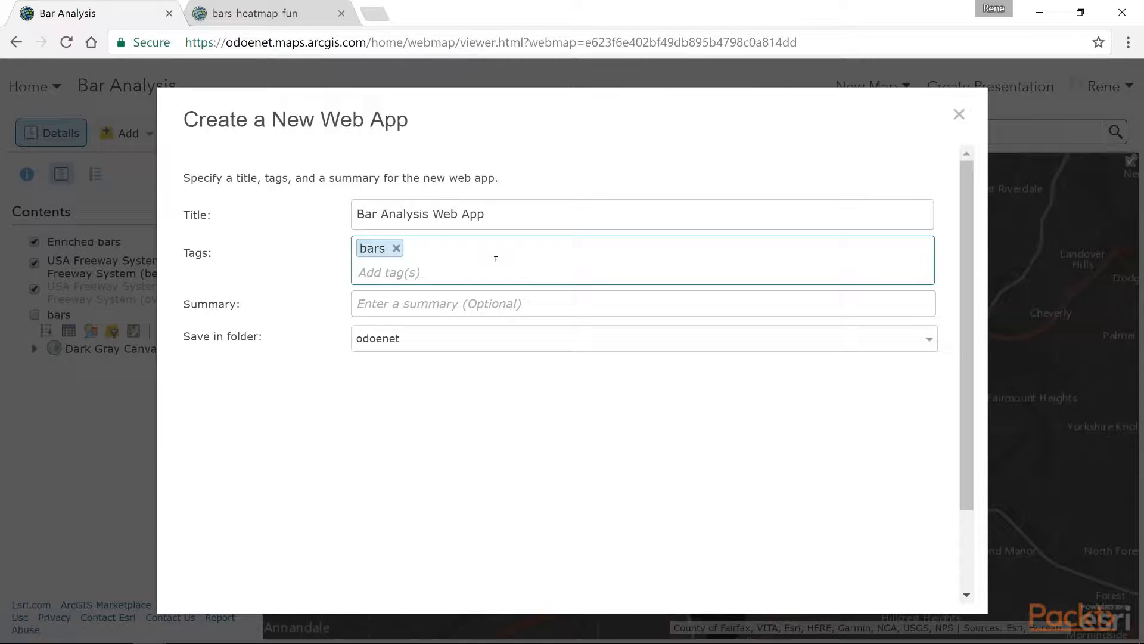
pyautogui.write('packt')
pyautogui.click(445, 292)
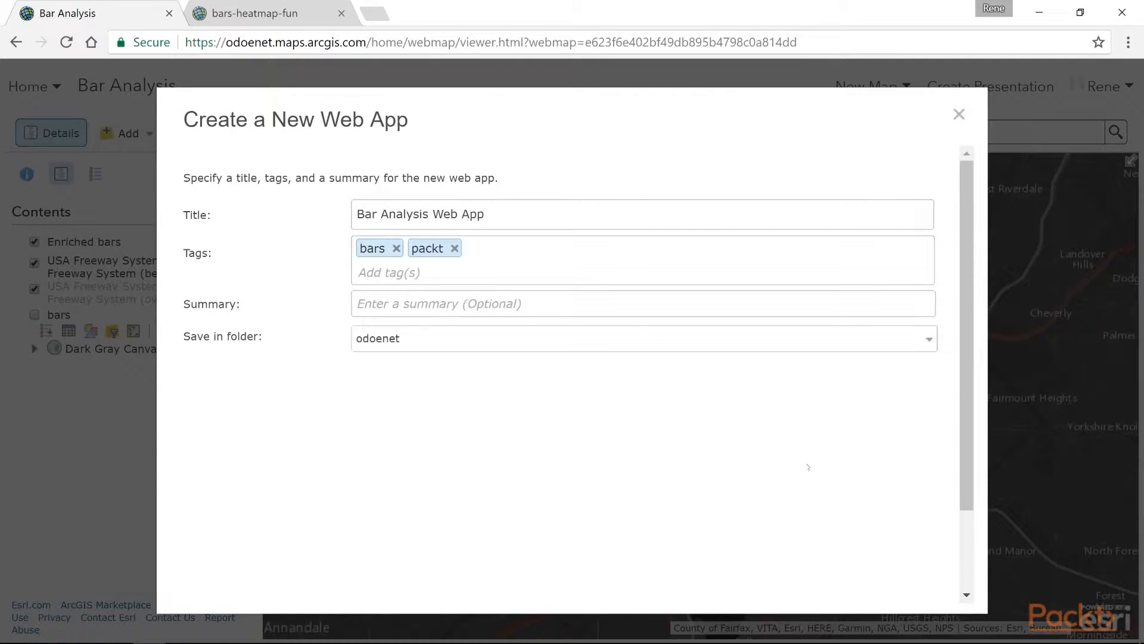
pyautogui.scroll(-3, 760, 554)
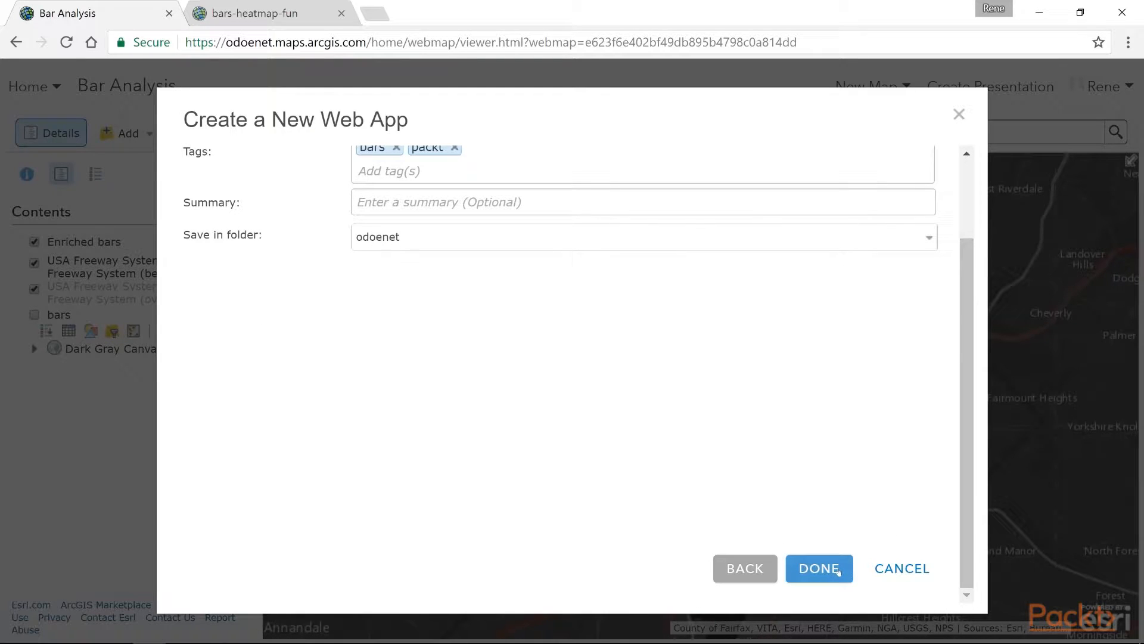
pyautogui.click(838, 571)
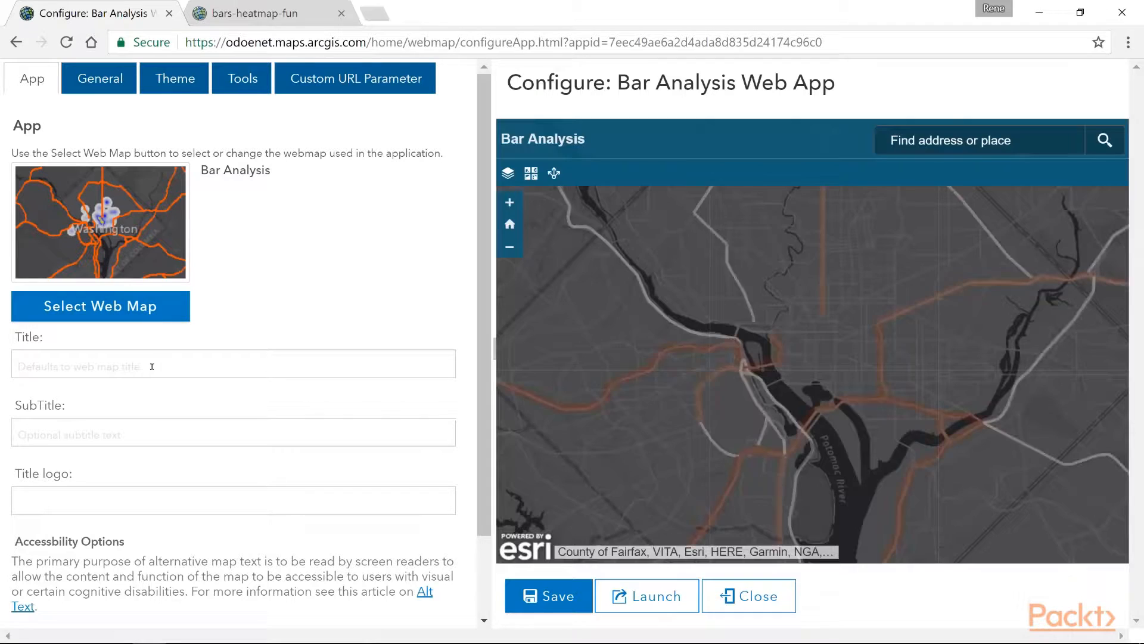
# Set the app's title to My Current Bar Analysis and its subtitle to Best map ever, and save the configuration.
pyautogui.click(114, 368)
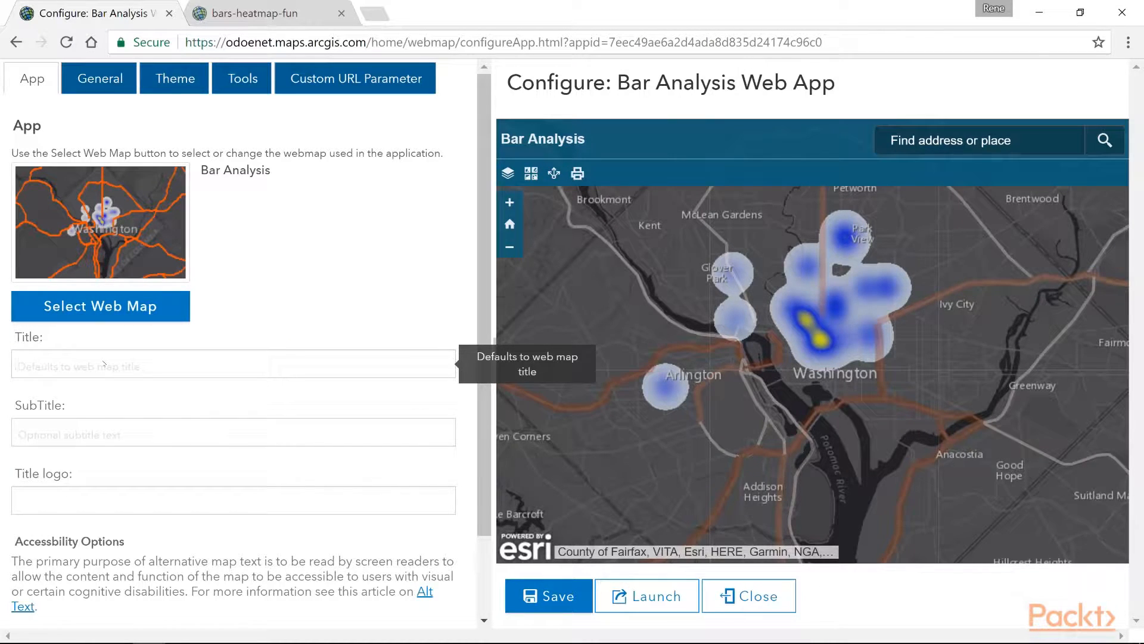
pyautogui.write('My Current Bar Analy')
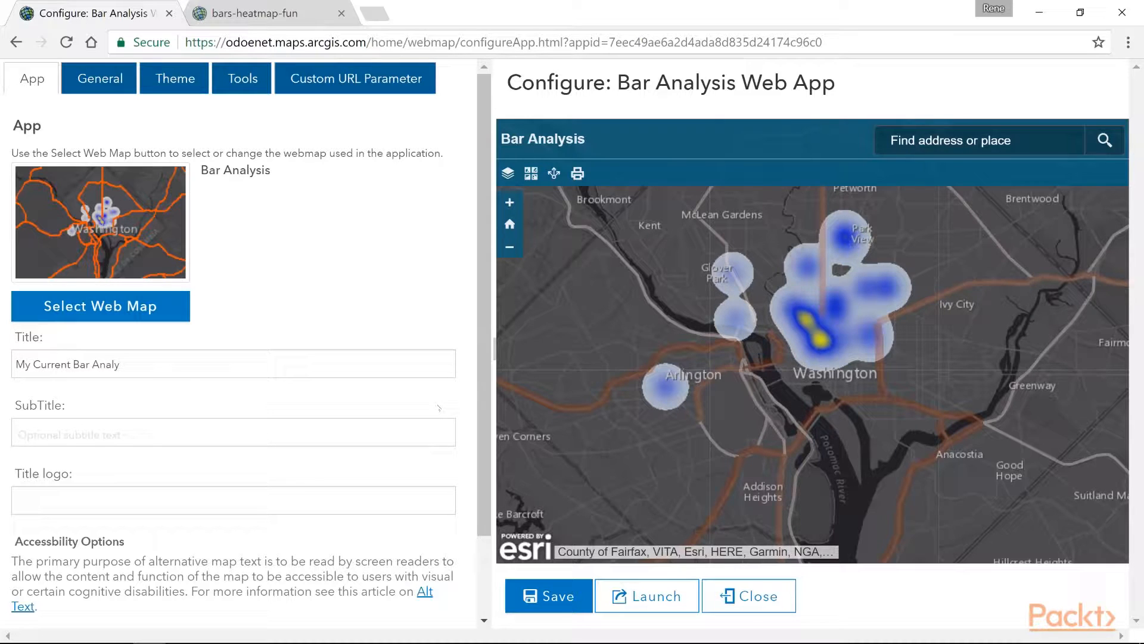
pyautogui.write('sis')
pyautogui.click(415, 436)
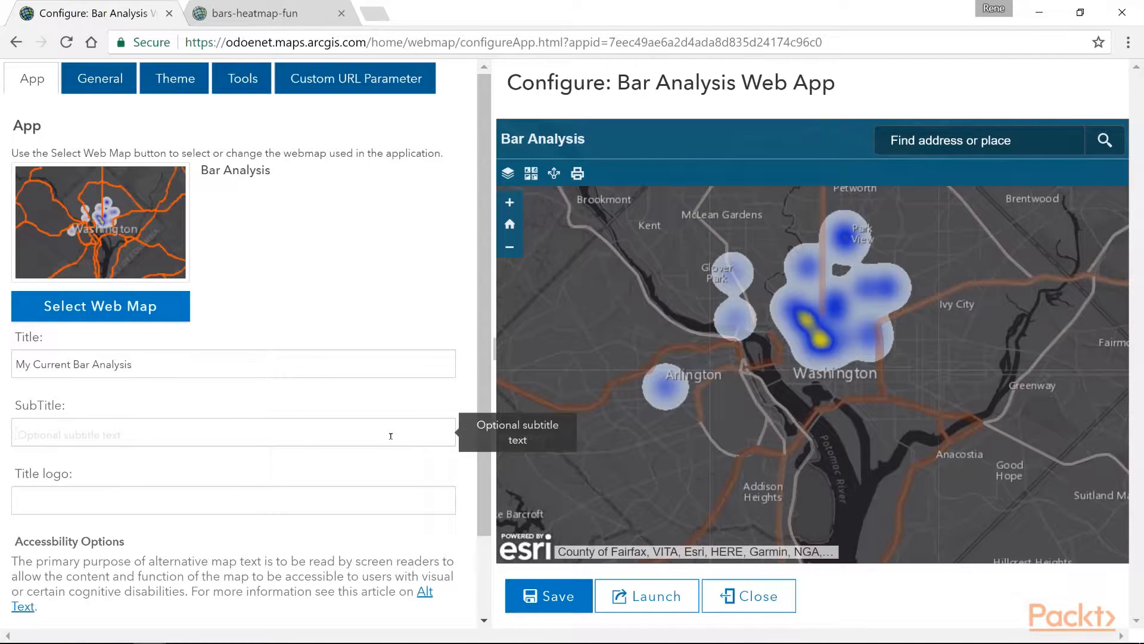
pyautogui.write('Best map ever')
pyautogui.scroll(-2, 421, 261)
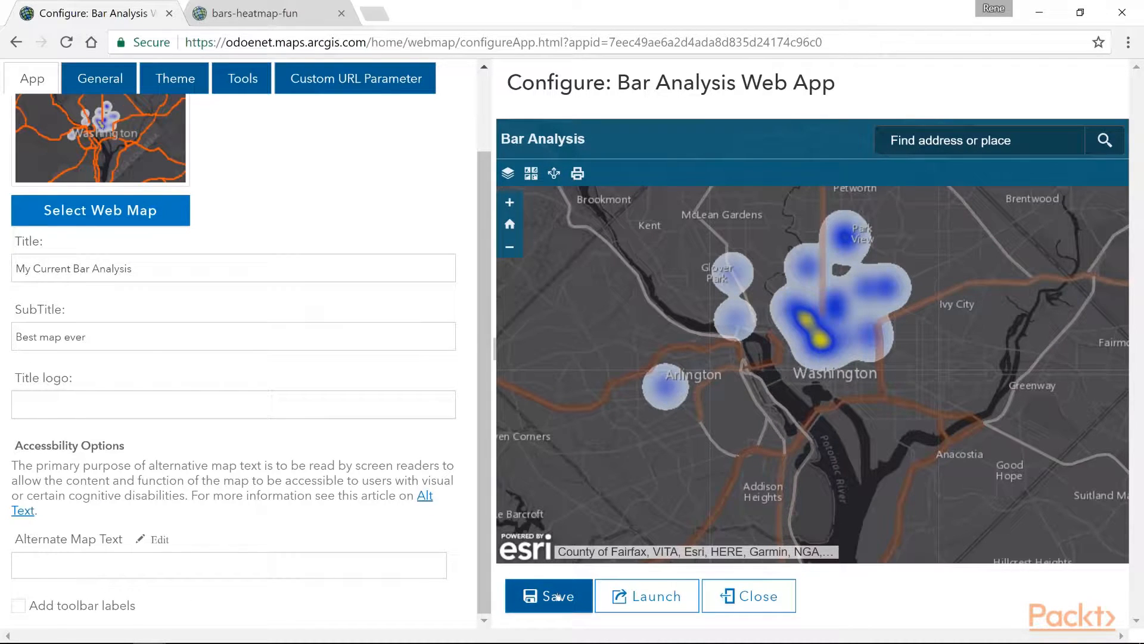
pyautogui.scroll(3, 468, 291)
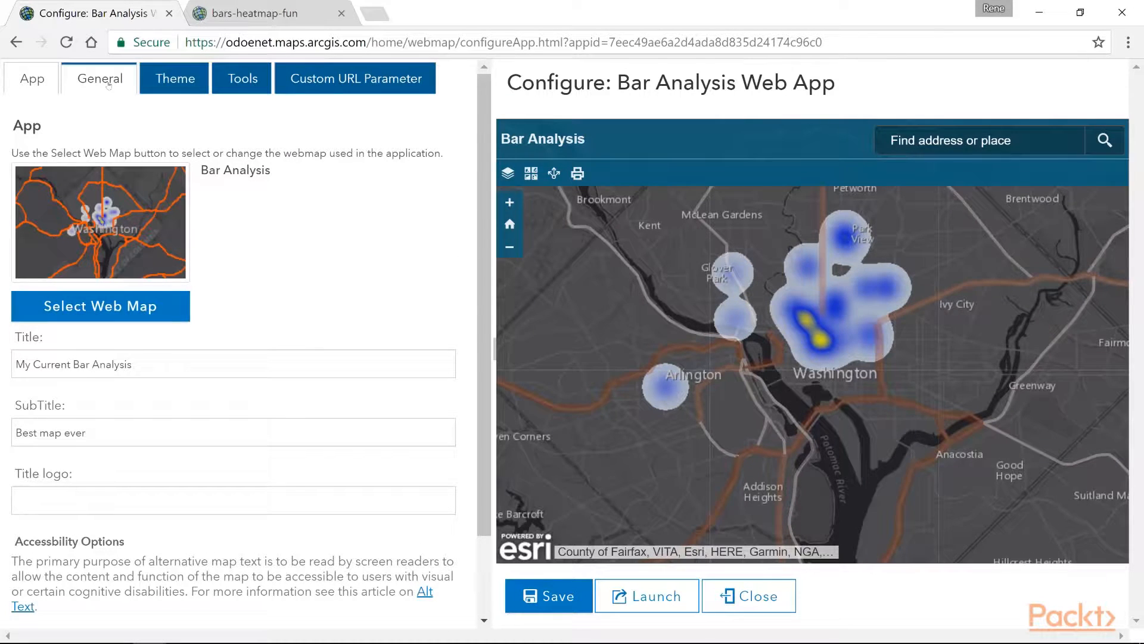
pyautogui.click(548, 596)
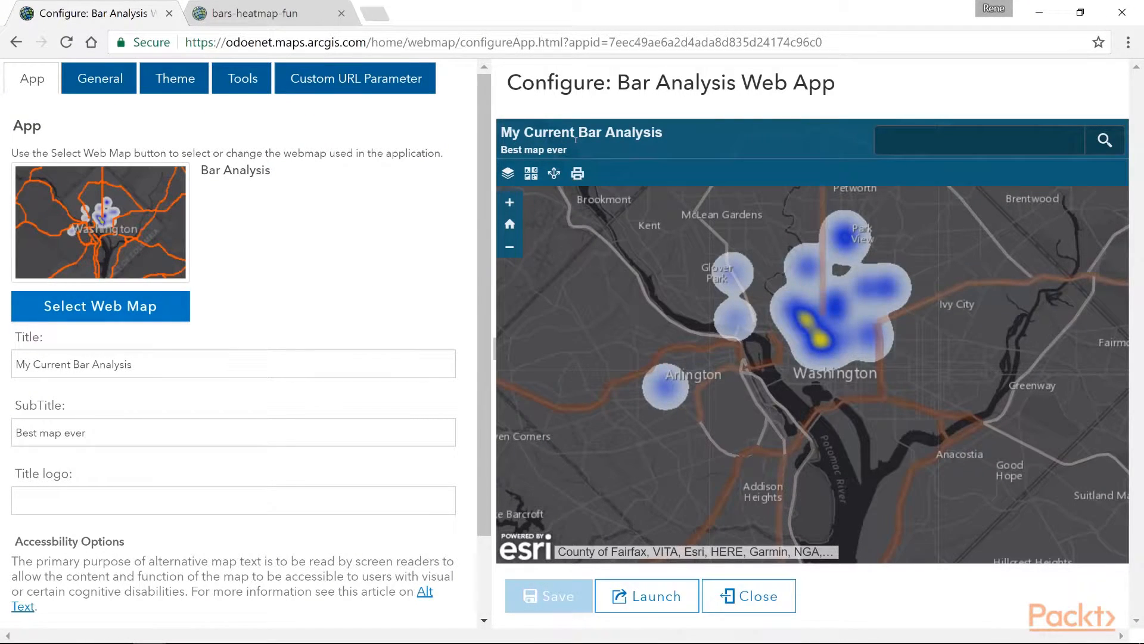
# Look through the app's general settings, including the search sources, default source and additional options.
pyautogui.click(100, 78)
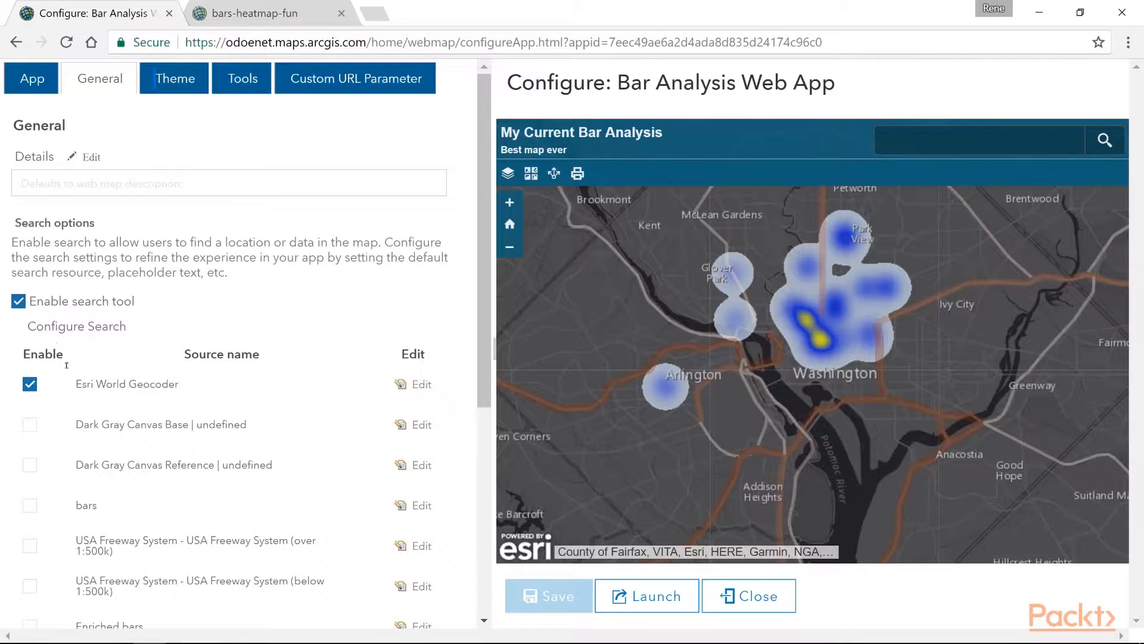
pyautogui.scroll(-4, 234, 305)
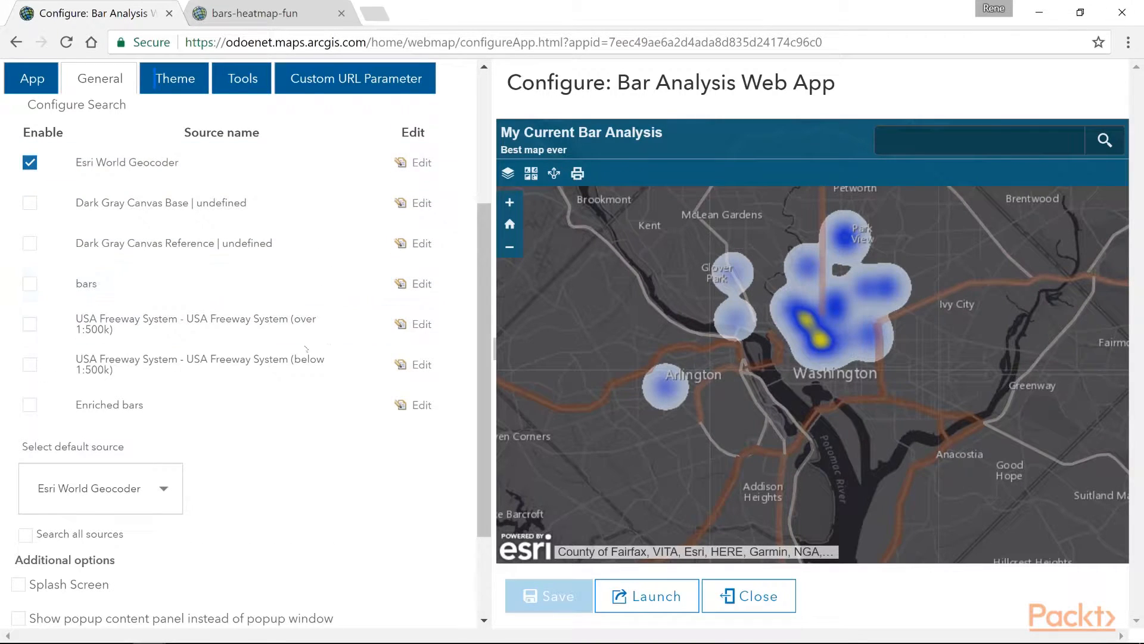
pyautogui.scroll(-2, 384, 369)
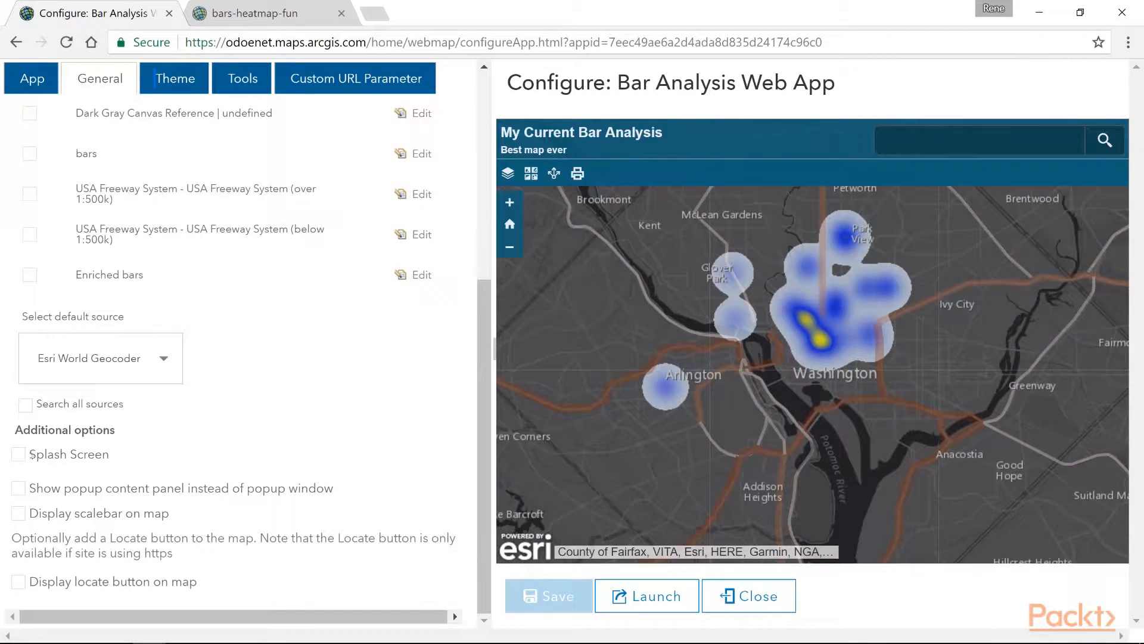
pyautogui.scroll(6, 100, 441)
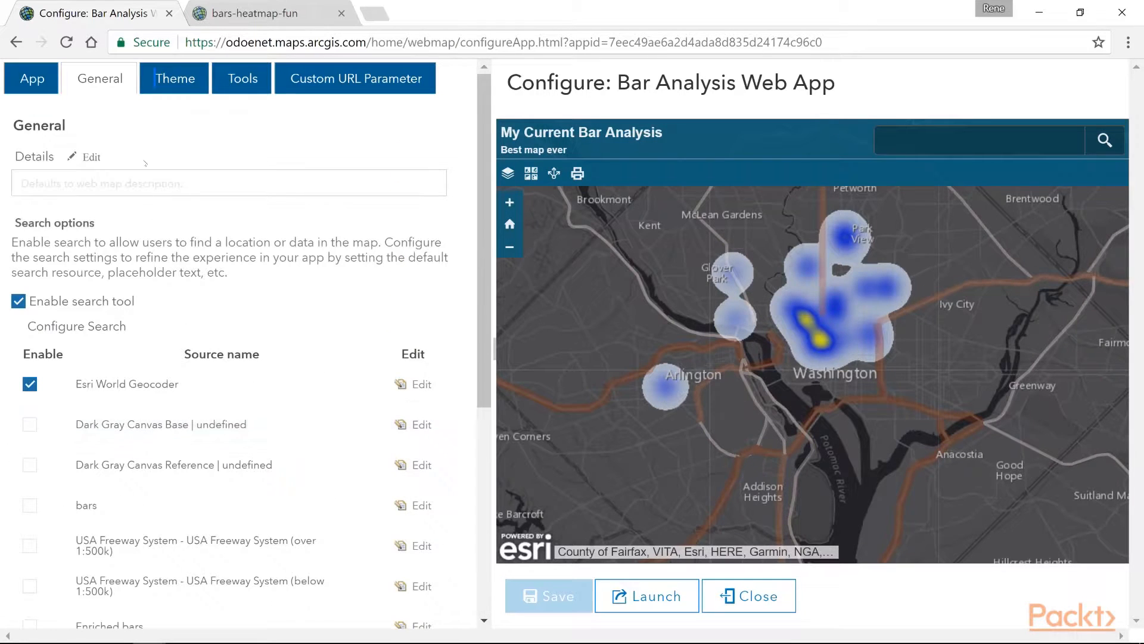
# Set the app theme's custom layout to Menu bar.
pyautogui.click(180, 81)
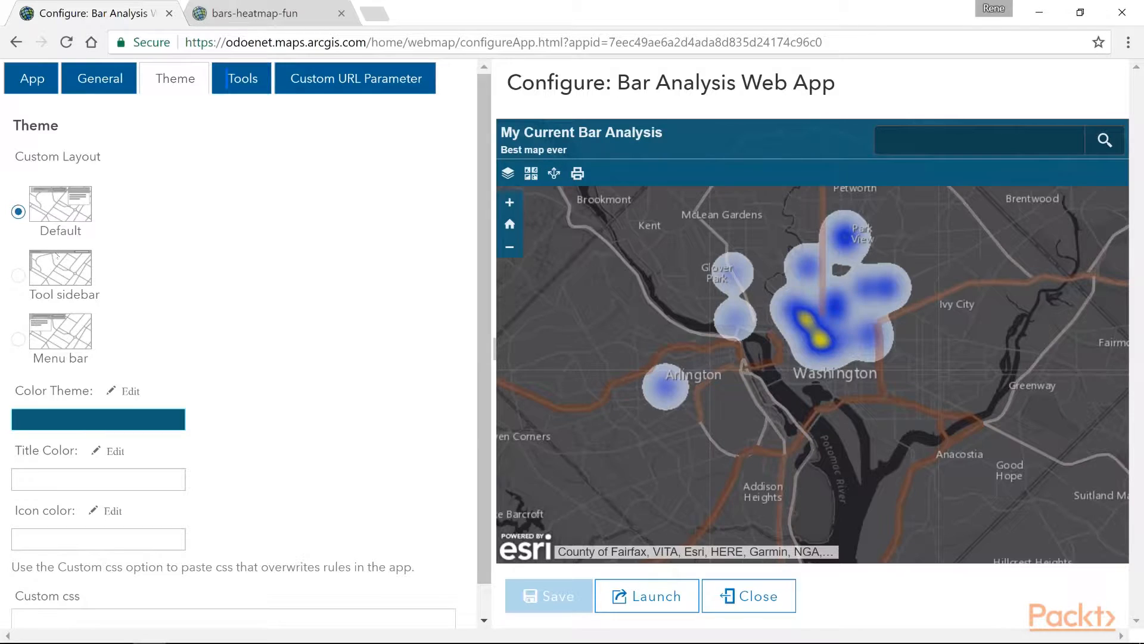
pyautogui.click(18, 339)
pyautogui.scroll(-1, 179, 355)
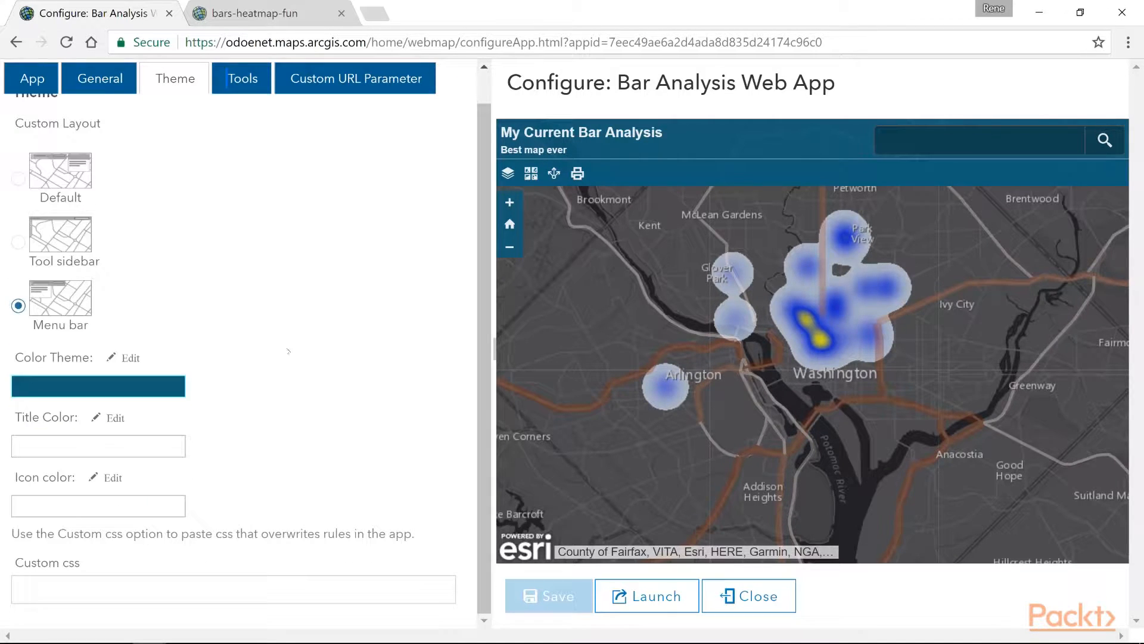
pyautogui.click(19, 242)
pyautogui.click(19, 304)
pyautogui.scroll(1, 248, 89)
# Look through the app's tool options and custom URL parameter settings, and return to the title settings.
pyautogui.click(243, 79)
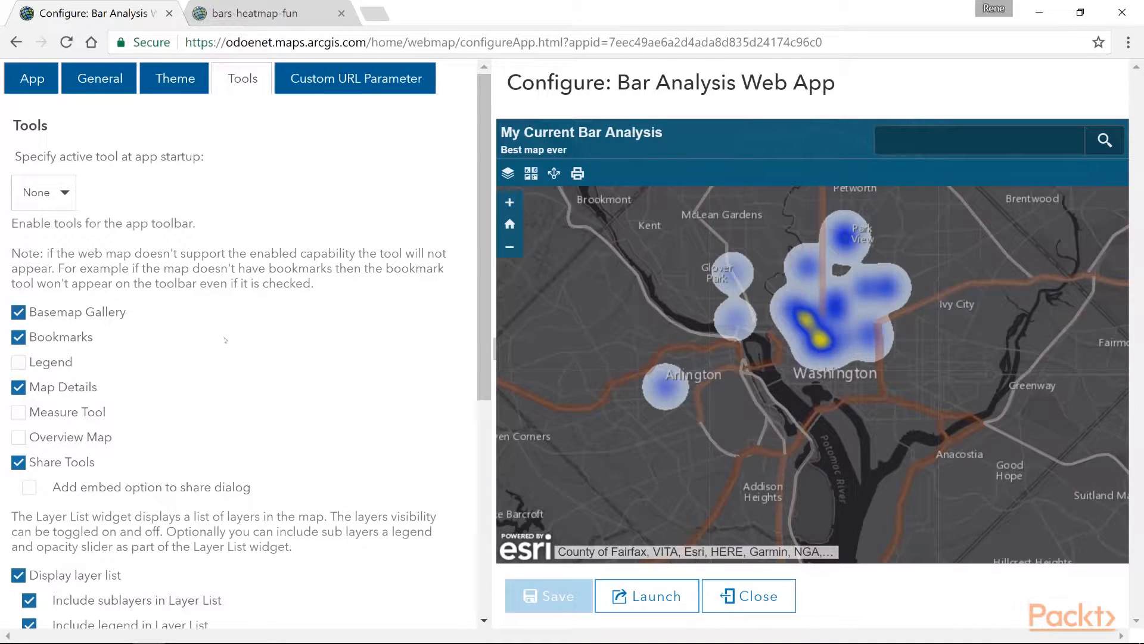
pyautogui.scroll(-4, 249, 325)
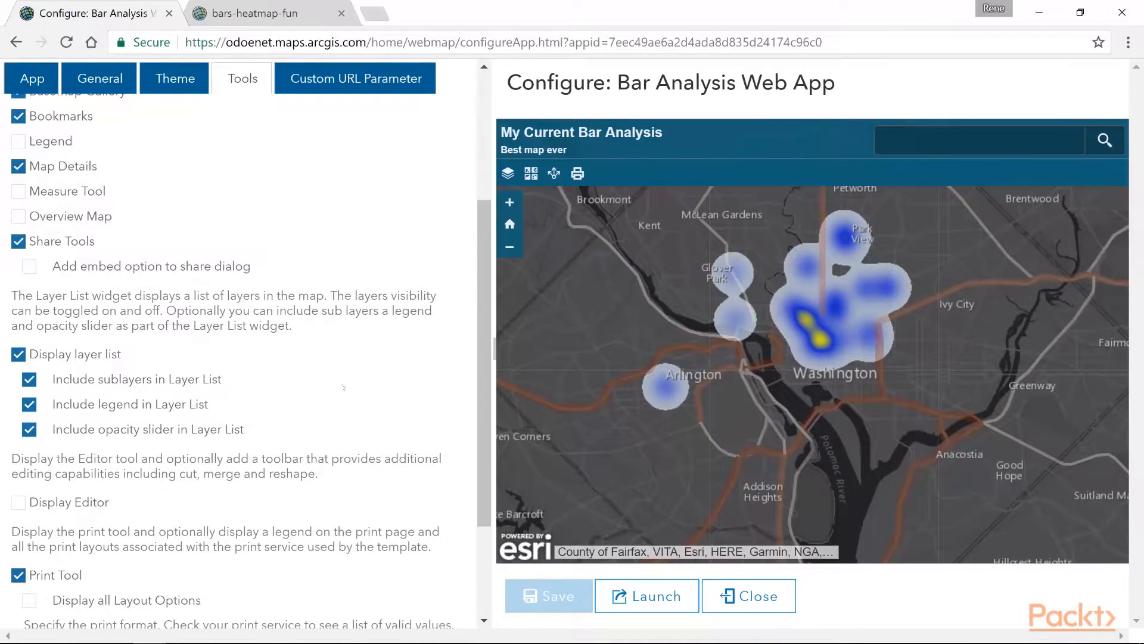
pyautogui.scroll(5, 344, 387)
pyautogui.click(357, 78)
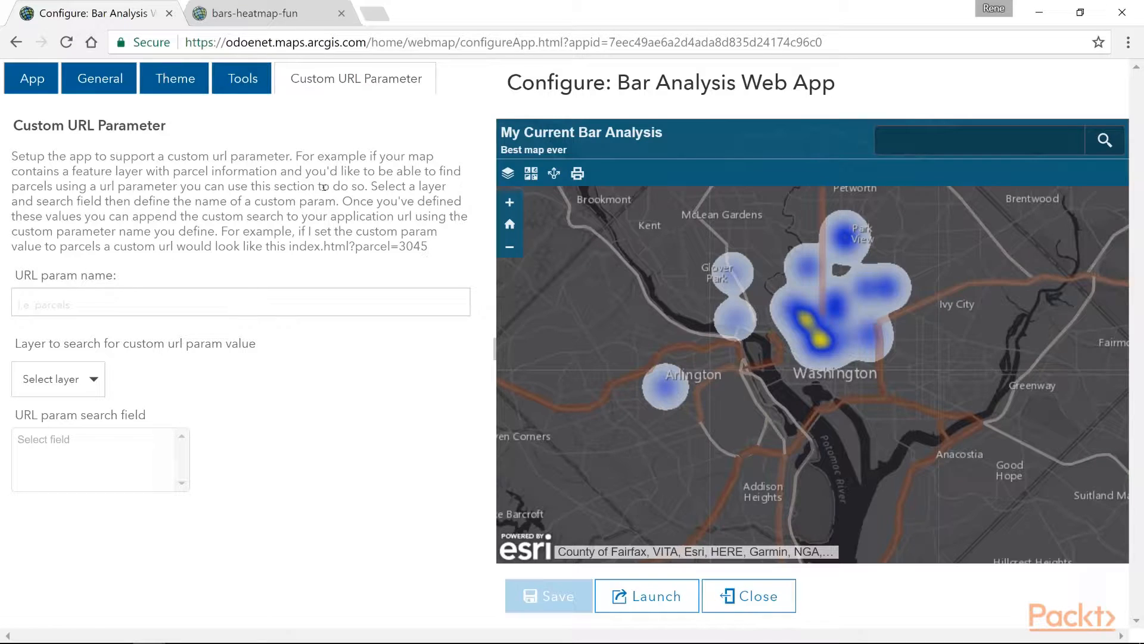
pyautogui.click(33, 78)
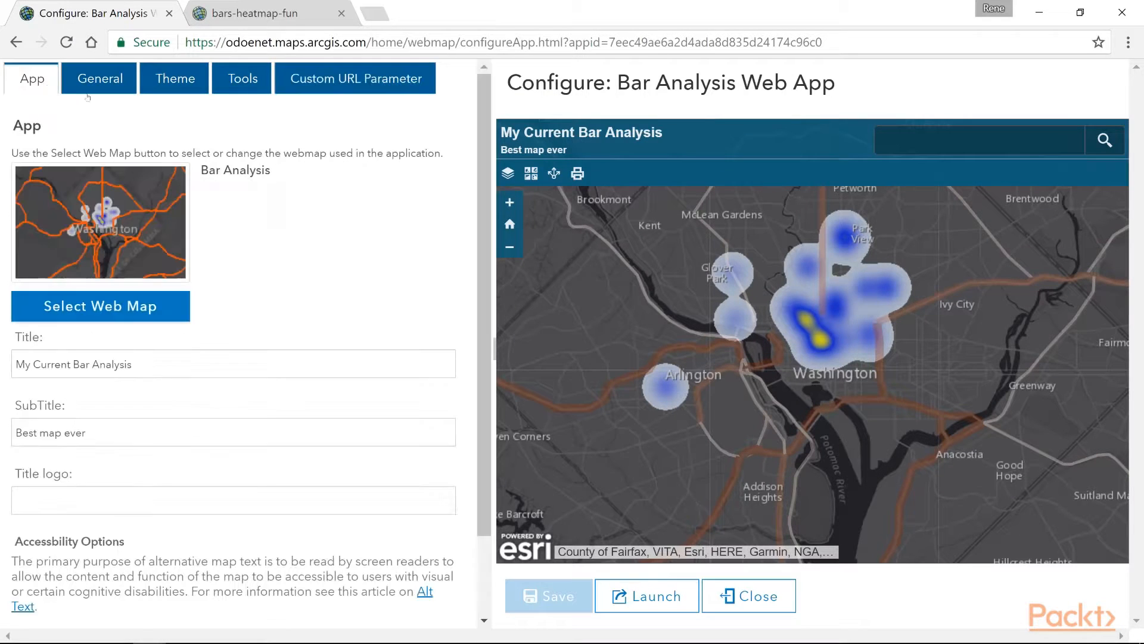
# Launch the configured app to view it, close it and leave the configuration for the app's item page.
pyautogui.click(673, 596)
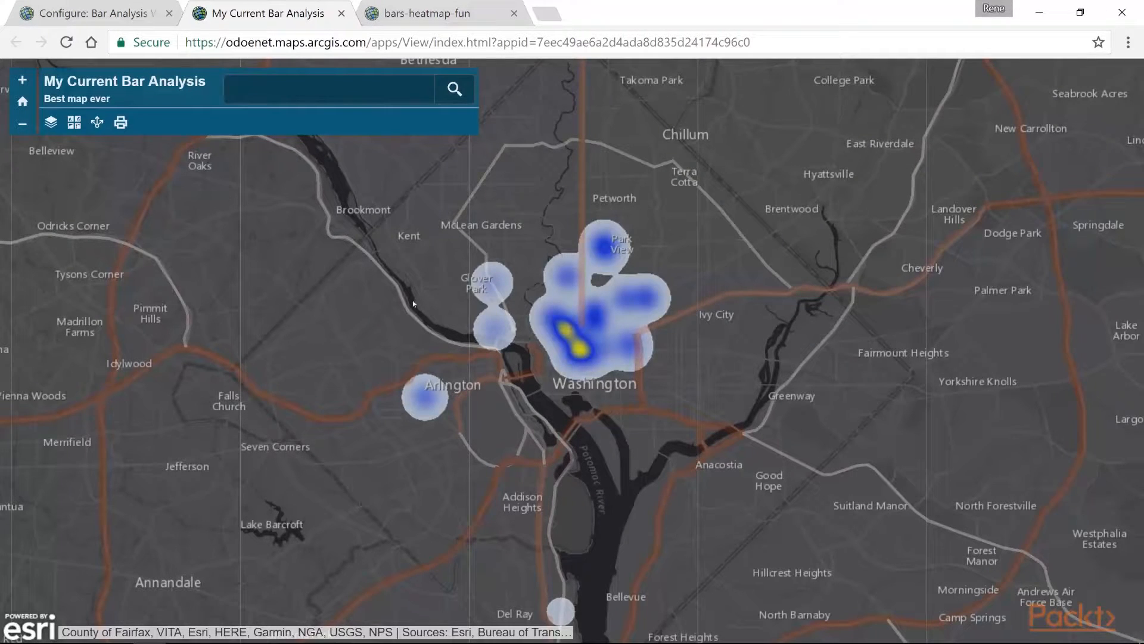
pyautogui.click(341, 13)
pyautogui.click(745, 595)
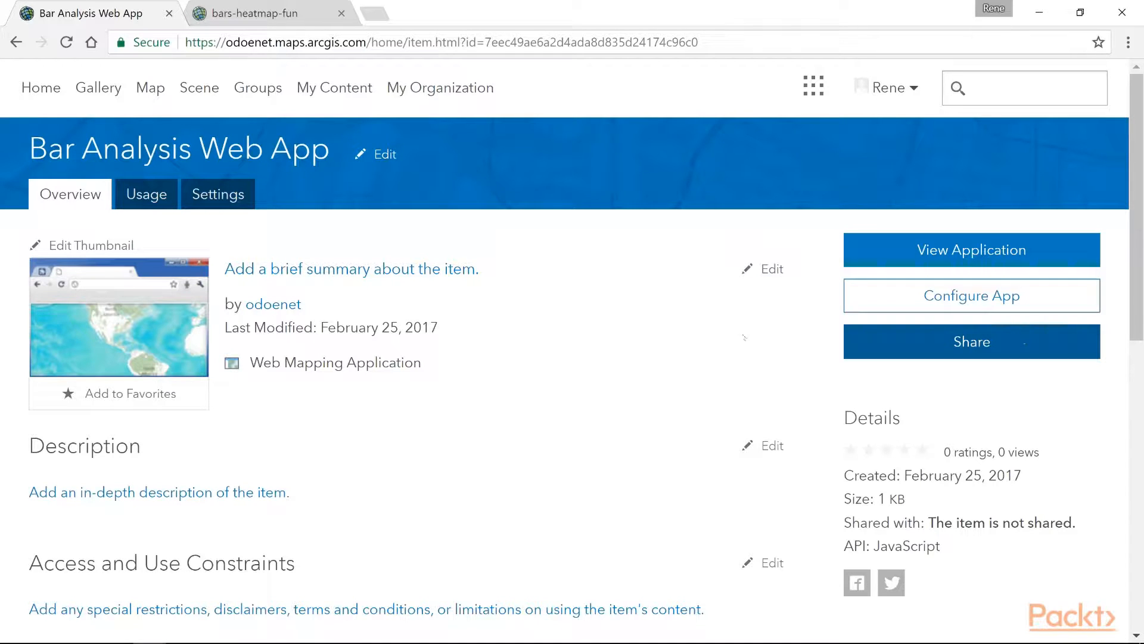
# Switch to the item page of the bars-heatmap-fun feature layer and open the layer in Map Viewer.
pyautogui.click(249, 16)
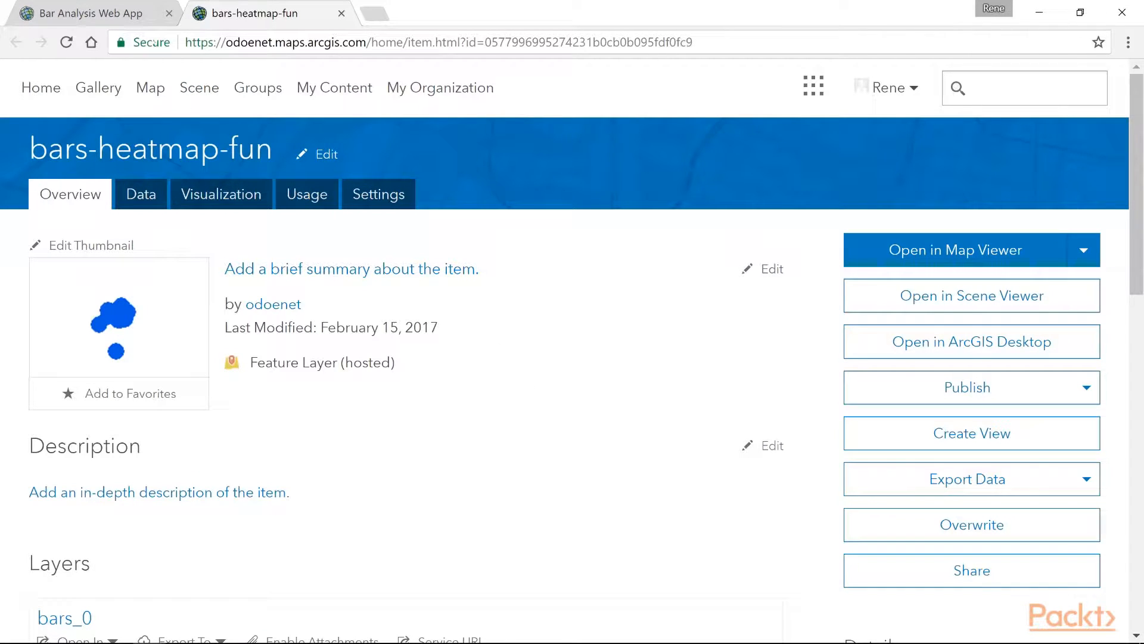
pyautogui.click(117, 19)
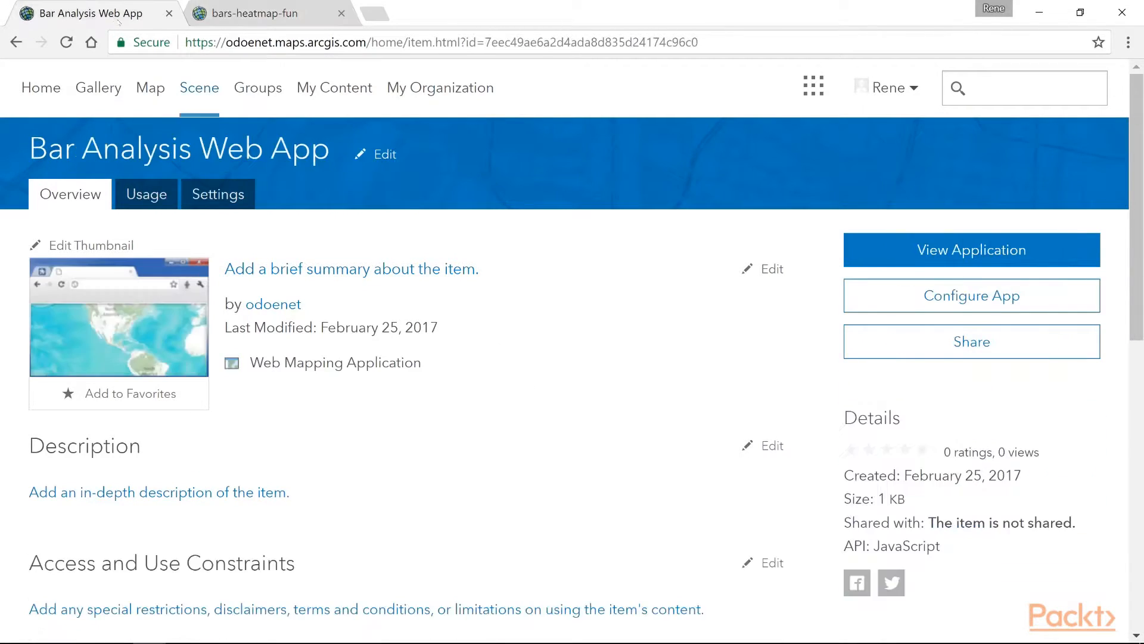
pyautogui.click(219, 18)
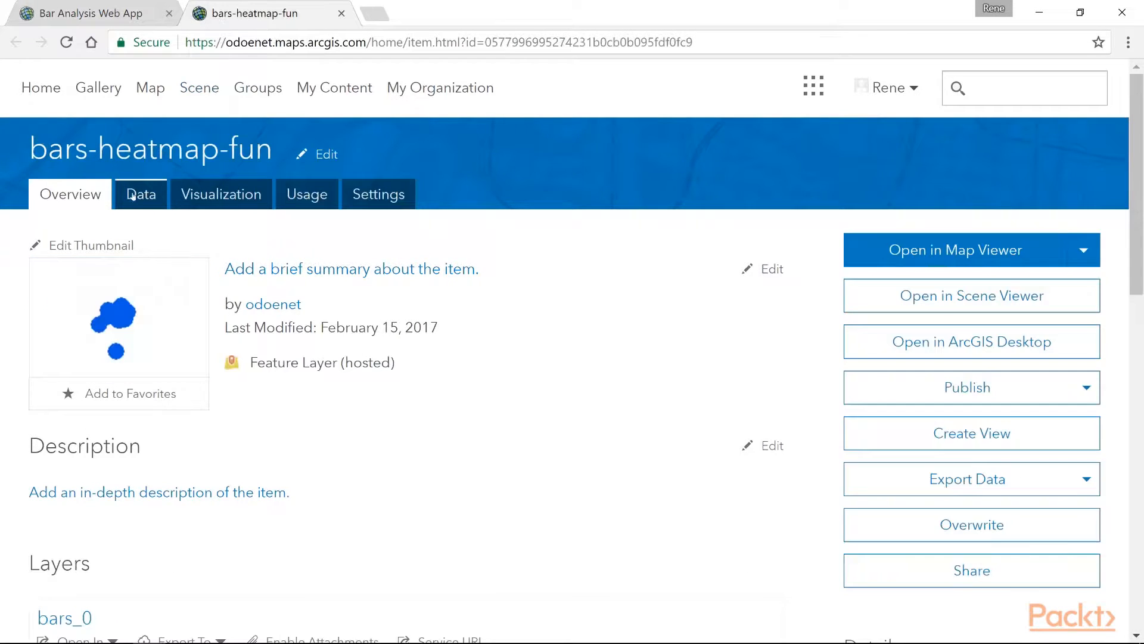
pyautogui.moveTo(163, 357)
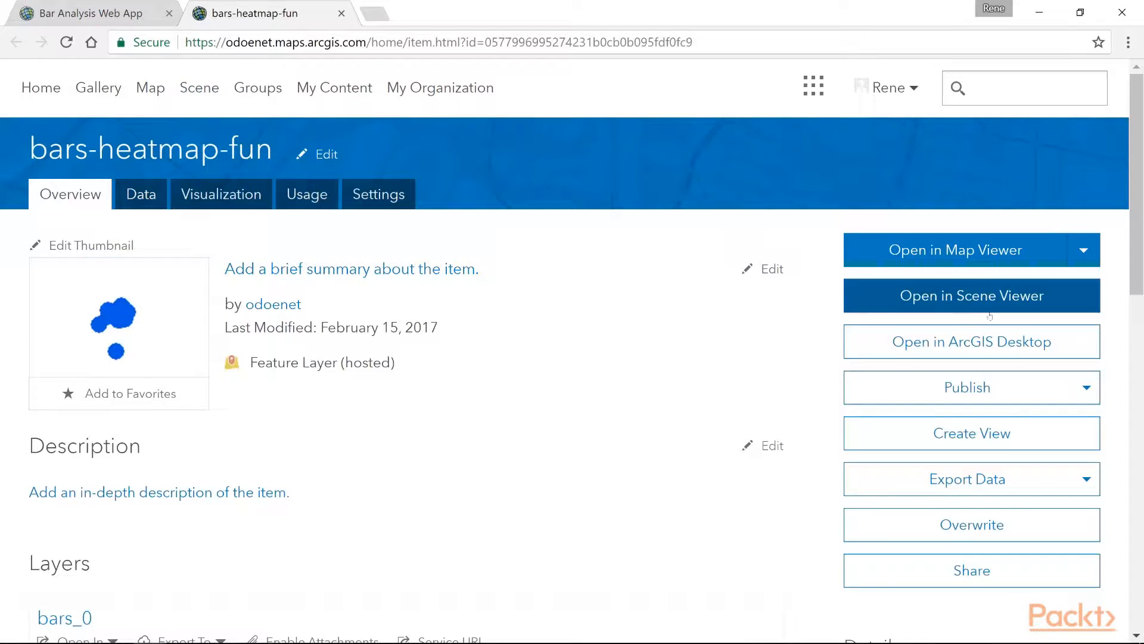
pyautogui.click(959, 253)
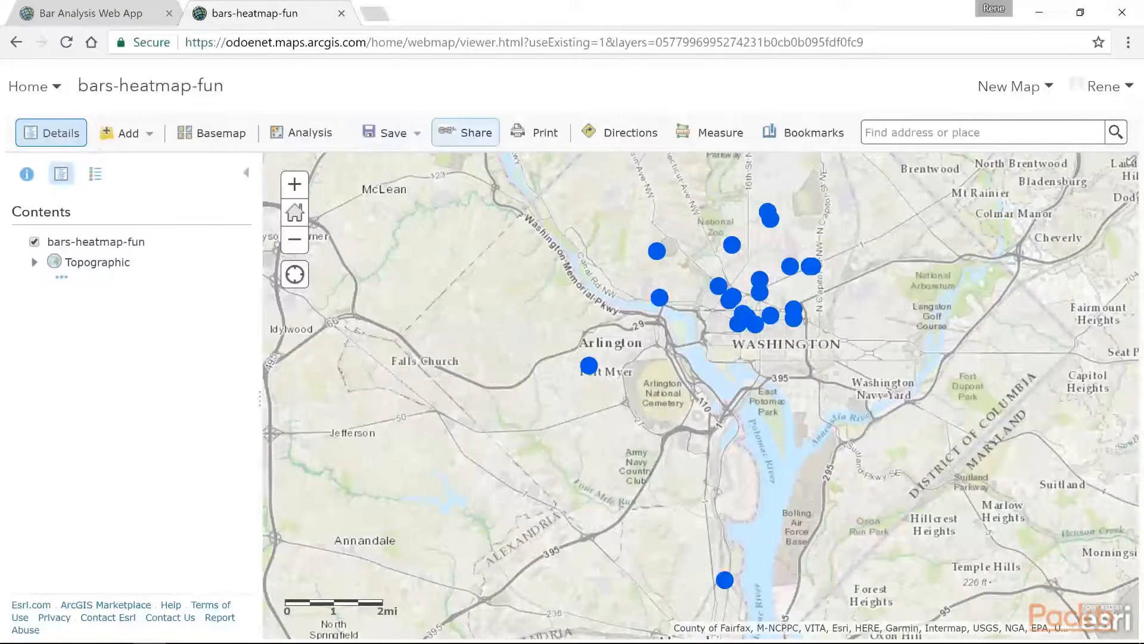
# Save the map with the bars-heatmap-fun layer as Bar Edits with the tag packt.
pyautogui.click(390, 133)
pyautogui.click(377, 159)
pyautogui.click(497, 315)
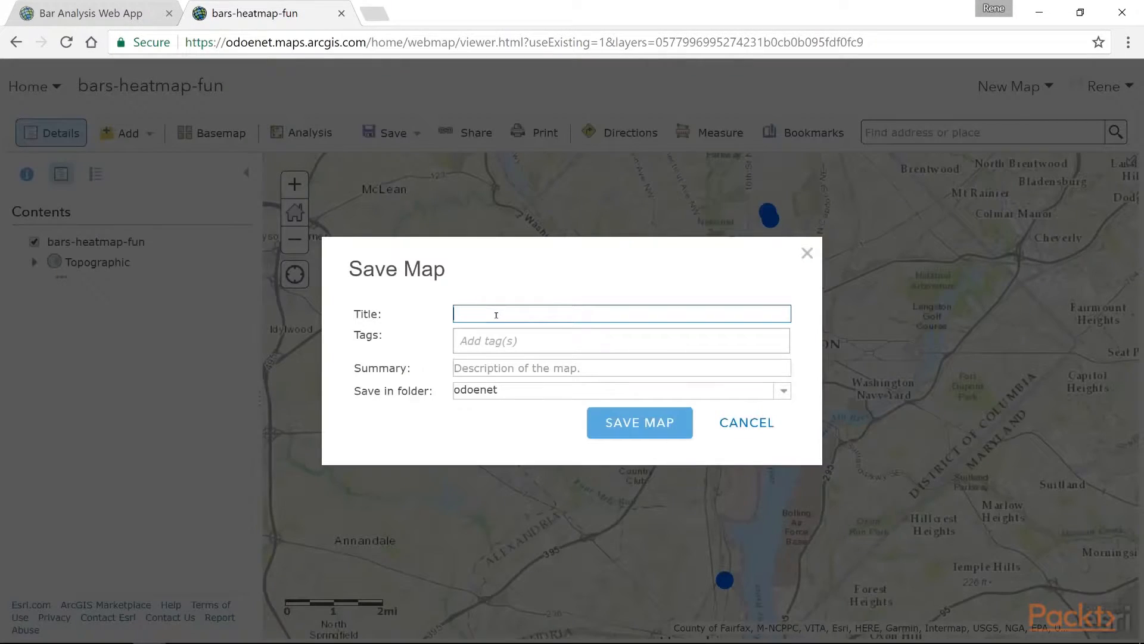
pyautogui.write('Bar E')
pyautogui.write('dits')
pyautogui.click(555, 335)
pyautogui.write('packt')
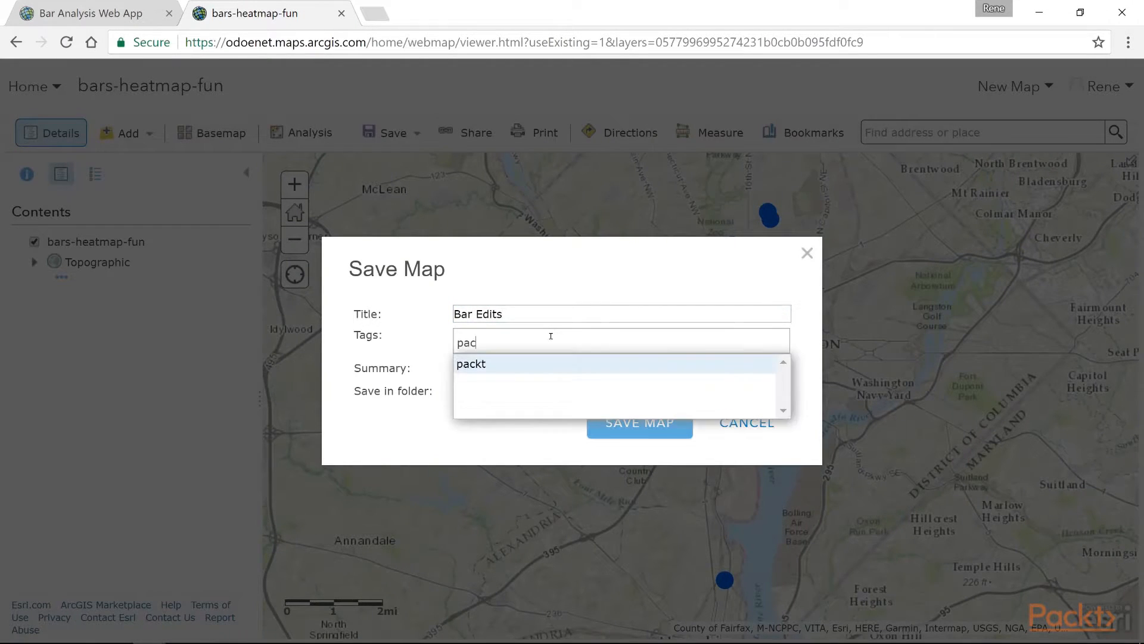
pyautogui.click(521, 368)
pyautogui.click(640, 424)
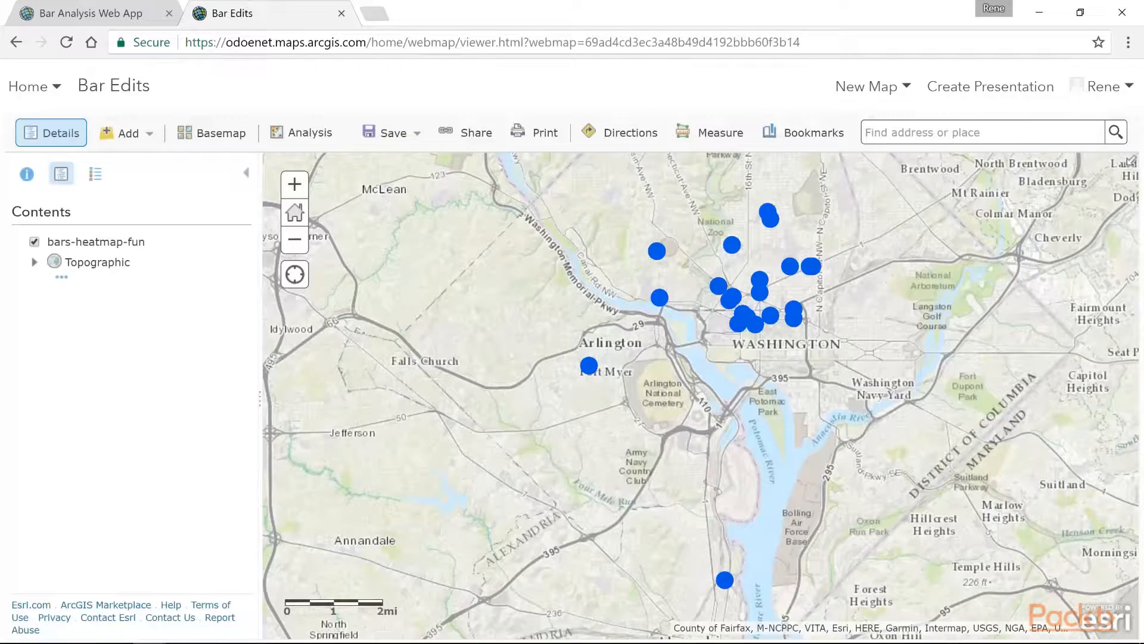
# Start a new configurable web app from the shared Bar Edits map, using the Edit template from the Collect/Edit Data category.
pyautogui.click(465, 132)
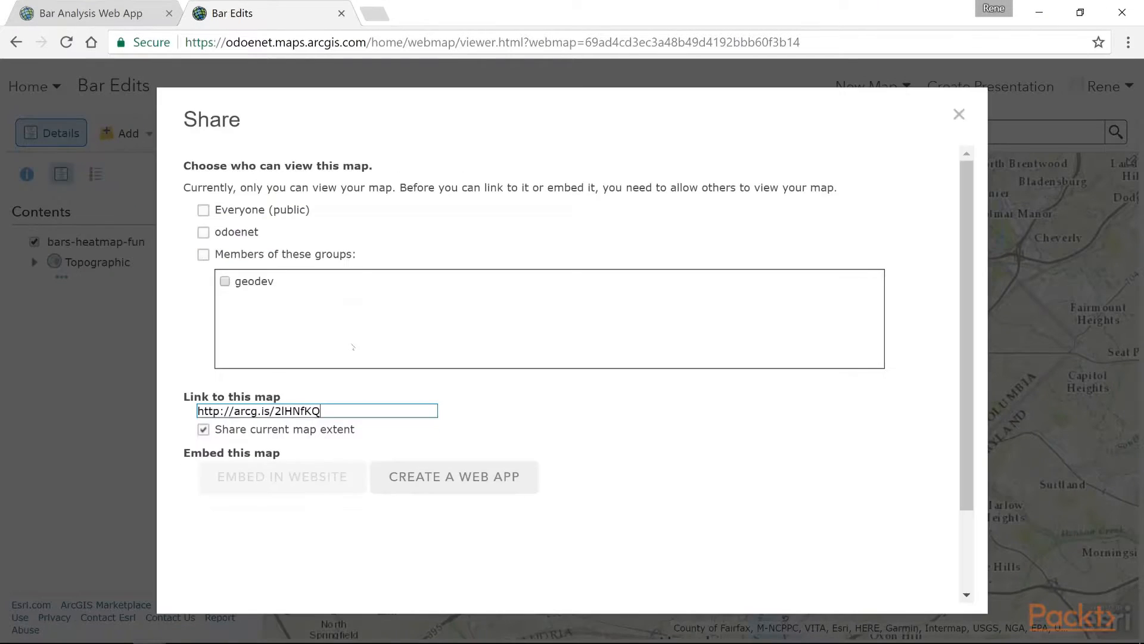
pyautogui.click(453, 477)
pyautogui.click(254, 343)
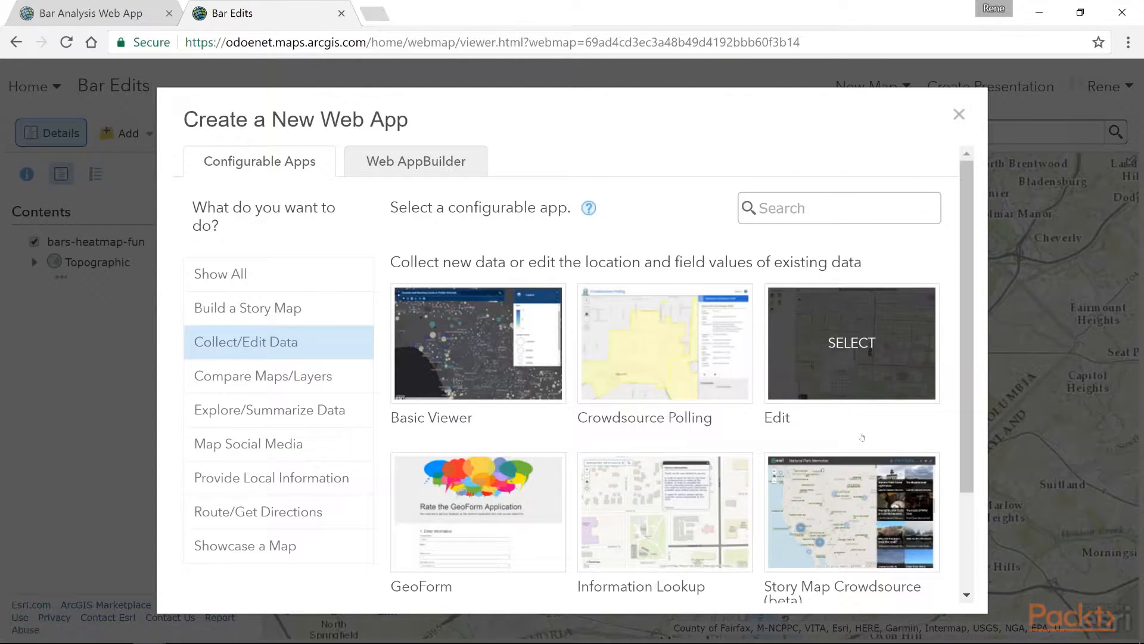
pyautogui.scroll(-3, 854, 361)
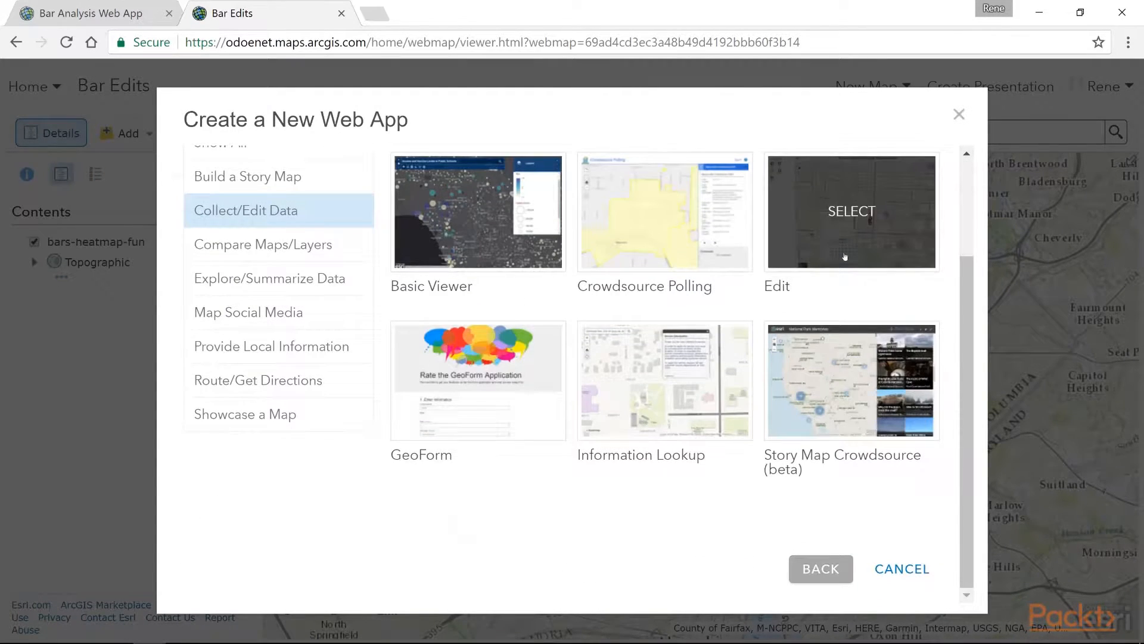
pyautogui.scroll(3, 841, 270)
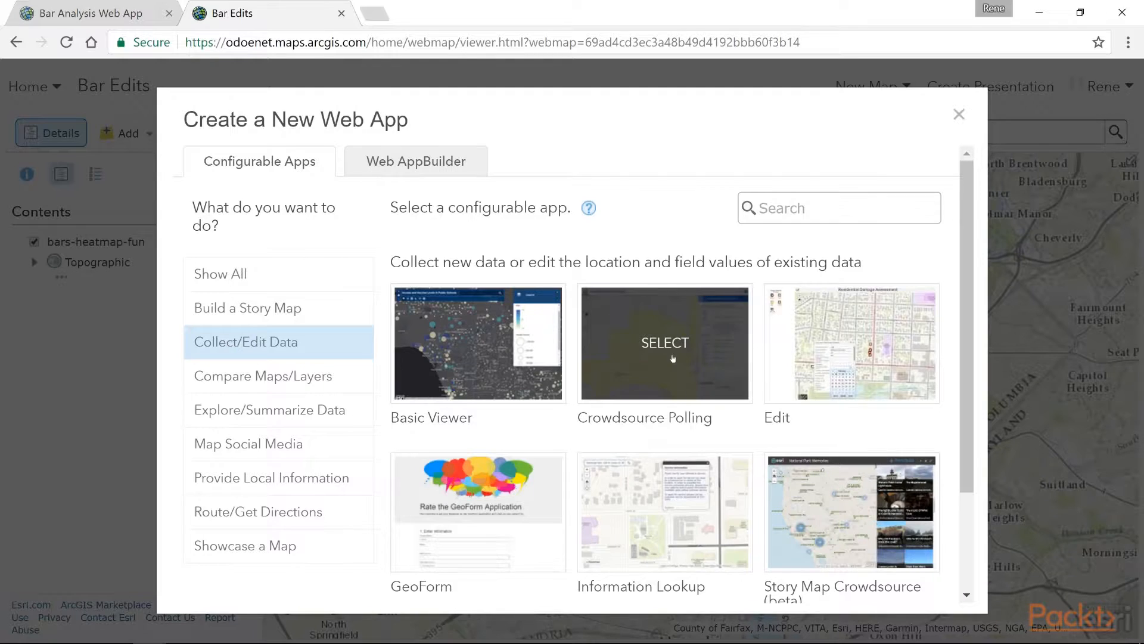
pyautogui.click(847, 341)
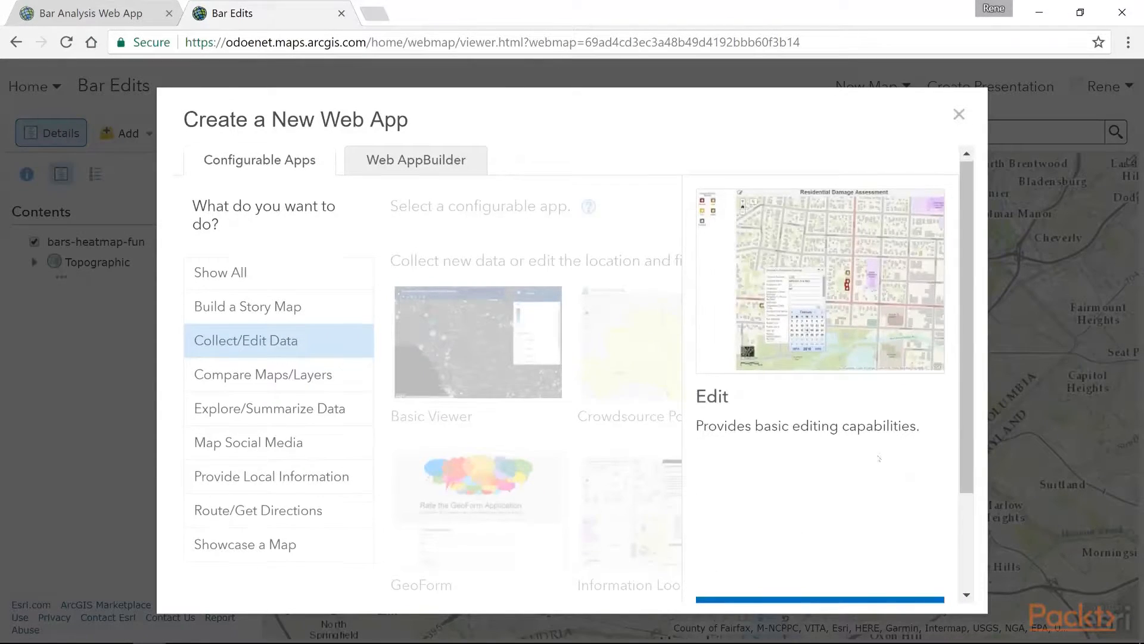
pyautogui.scroll(-2, 878, 459)
pyautogui.click(819, 485)
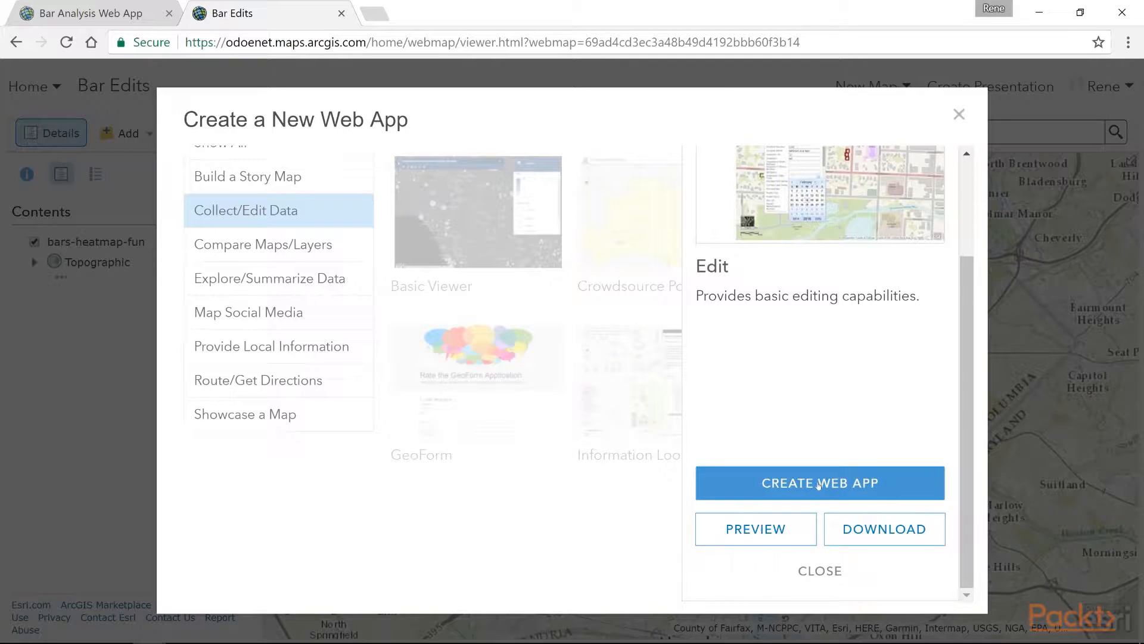
# Title the new web app Bar Edits Web App and finish creating it.
pyautogui.click(449, 220)
pyautogui.write('Web A')
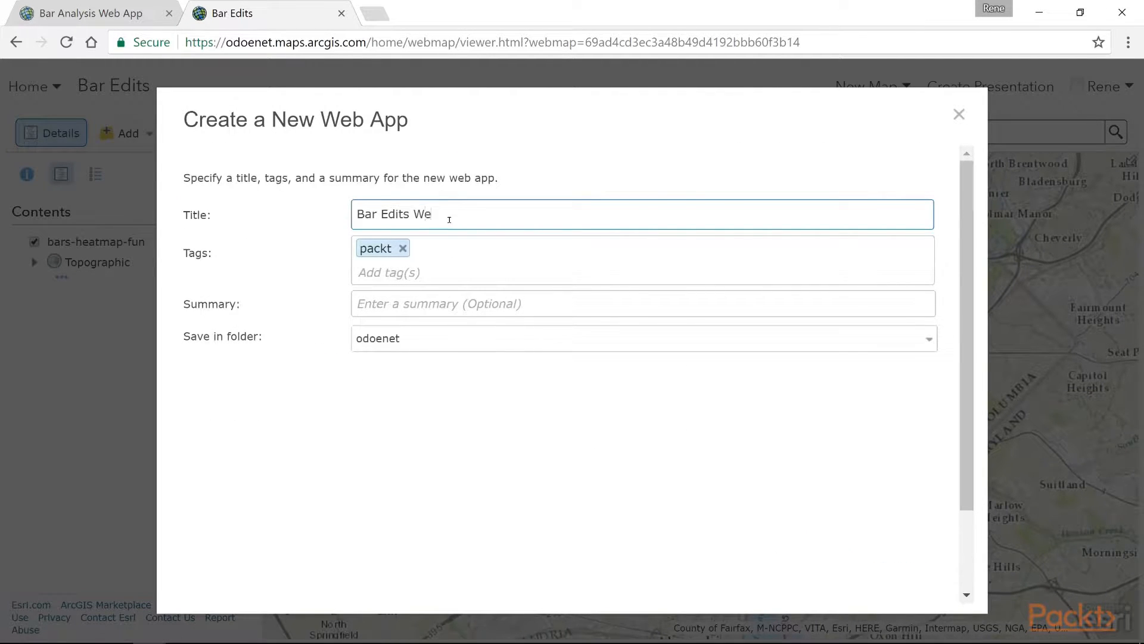
pyautogui.write('pp')
pyautogui.scroll(-2, 756, 435)
pyautogui.click(812, 565)
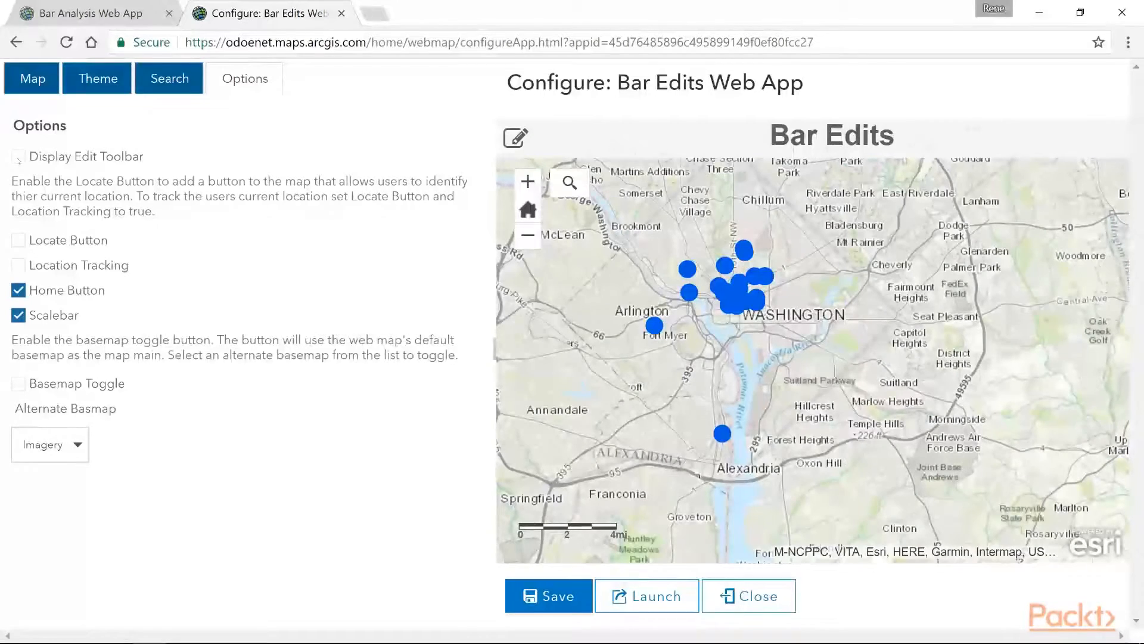
# Enable Display Edit Toolbar in the app's options and save the configuration.
pyautogui.click(18, 157)
pyautogui.click(565, 596)
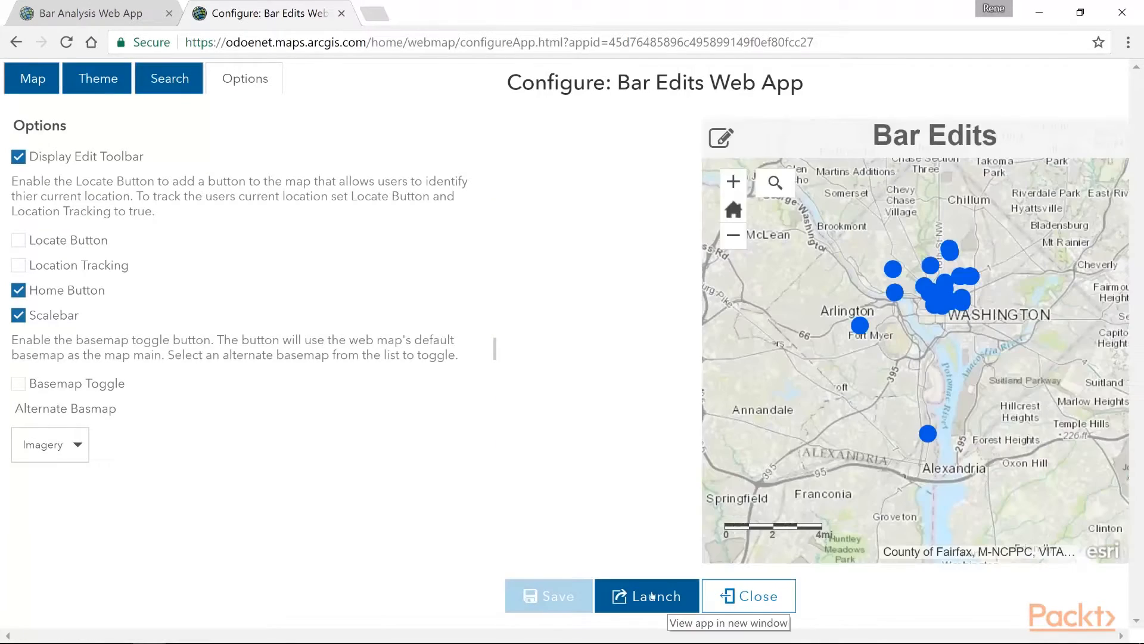
# Launch the configured app, view the attributes of the bar at Arlington and close its pop-up.
pyautogui.click(652, 596)
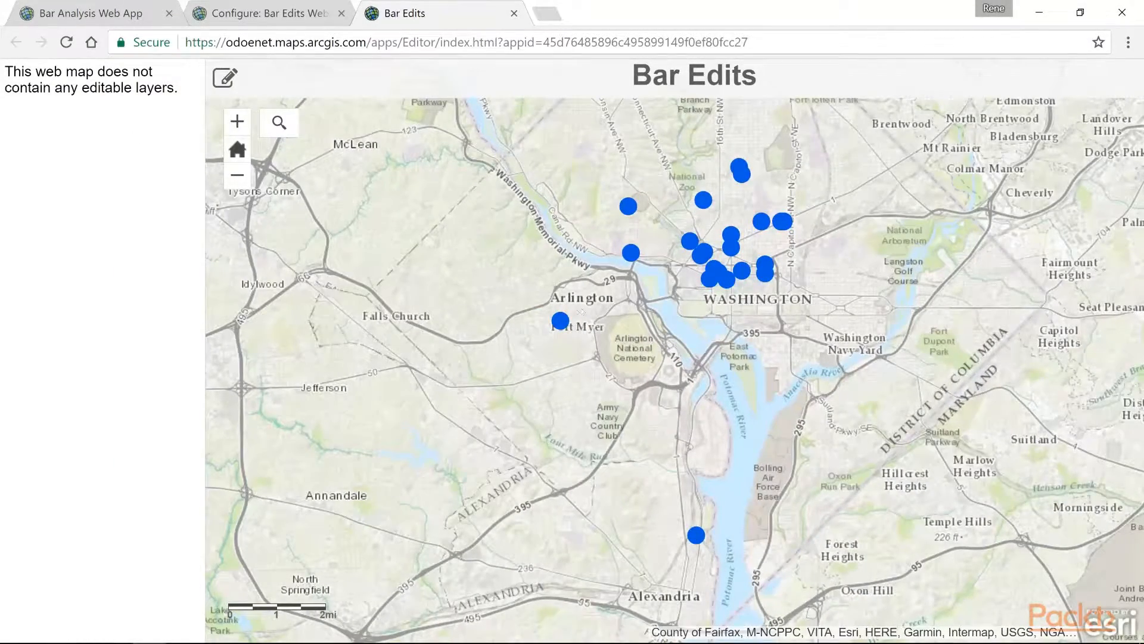
pyautogui.click(566, 323)
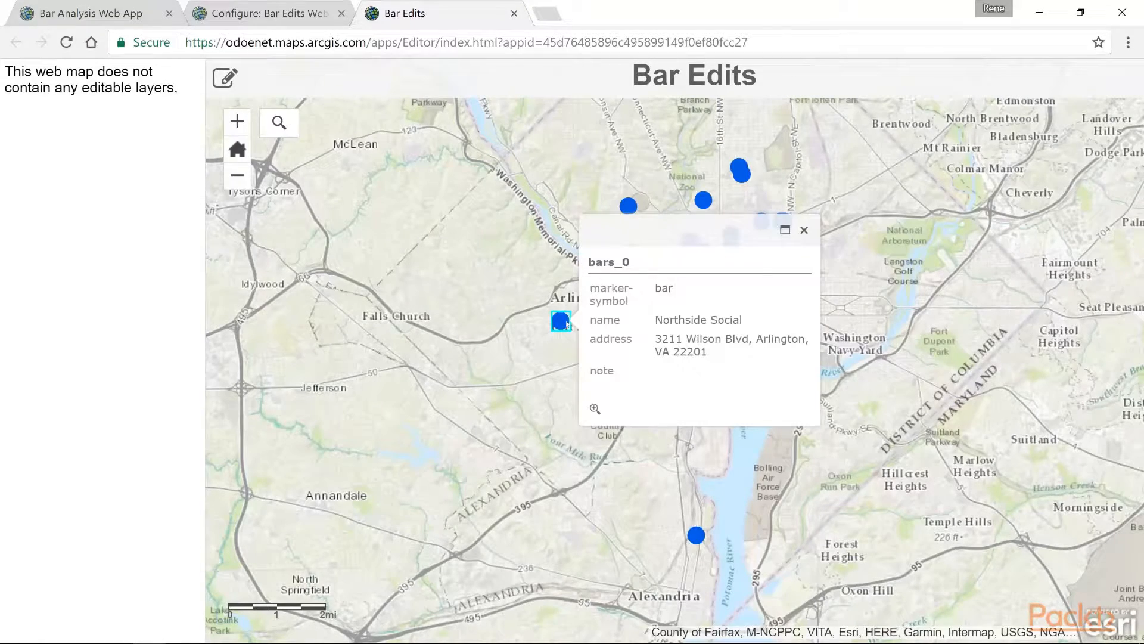
pyautogui.click(805, 231)
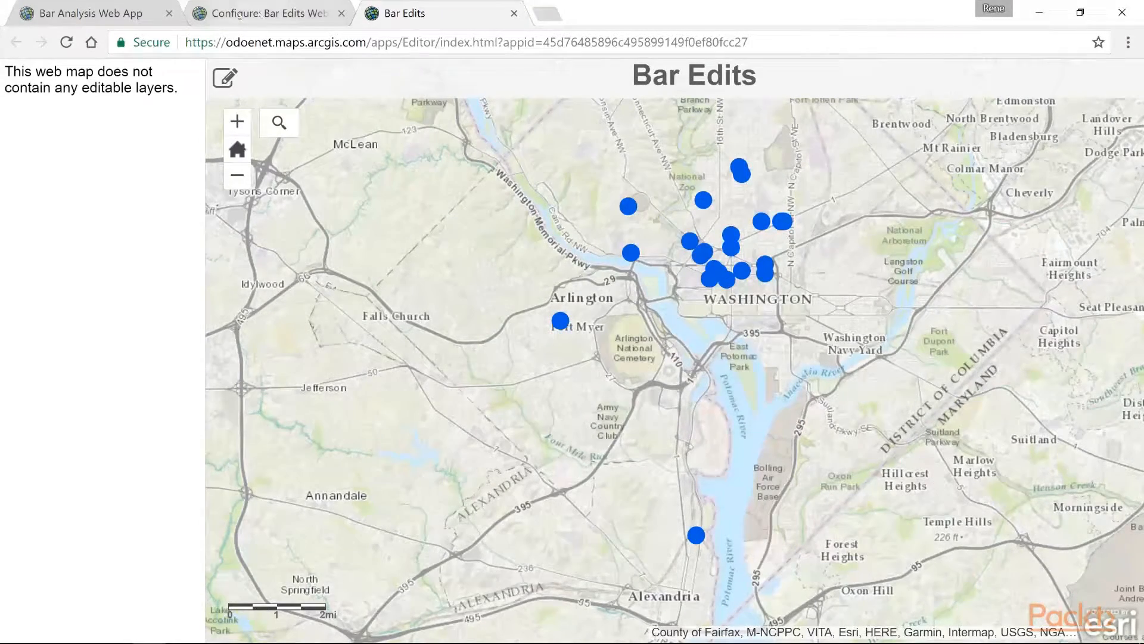
# Return to My Content, filter it to layers and open the item page of the bars-heatmap-fun hosted feature layer.
pyautogui.click(239, 13)
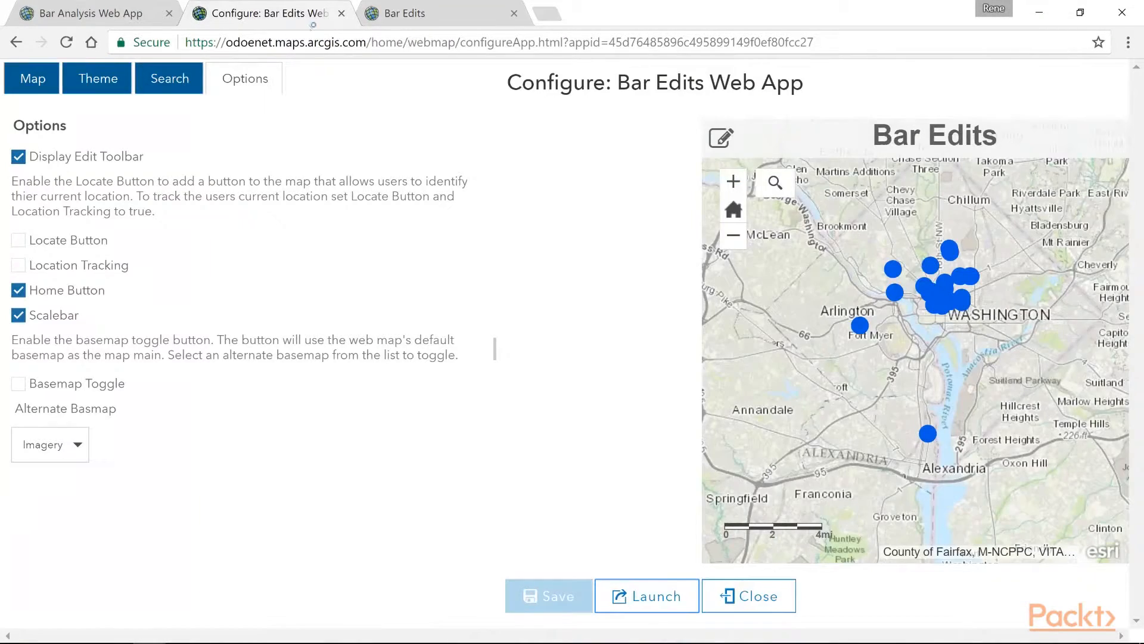
pyautogui.hotkey('ctrl', 'shift', 'Tab')
pyautogui.click(312, 89)
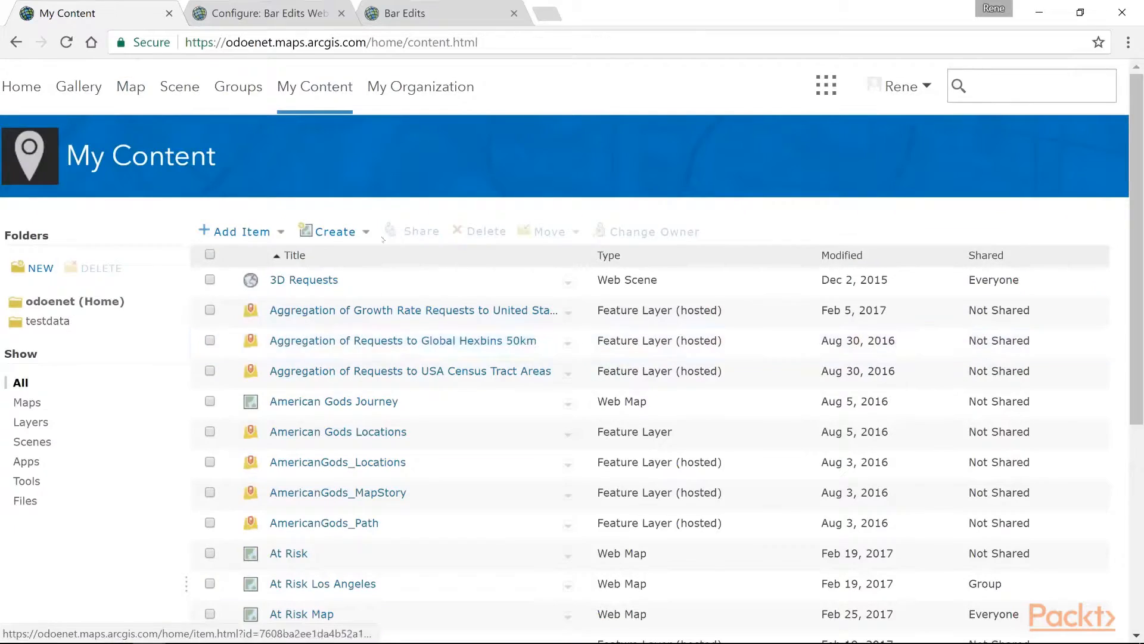
pyautogui.scroll(-5, 329, 447)
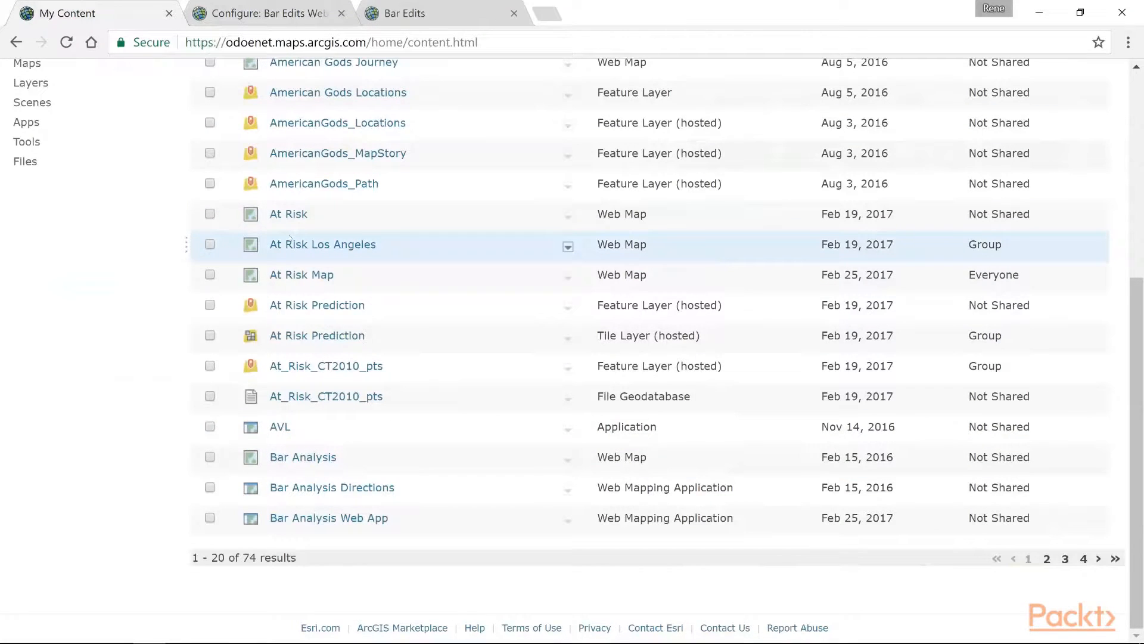
pyautogui.scroll(4, 38, 307)
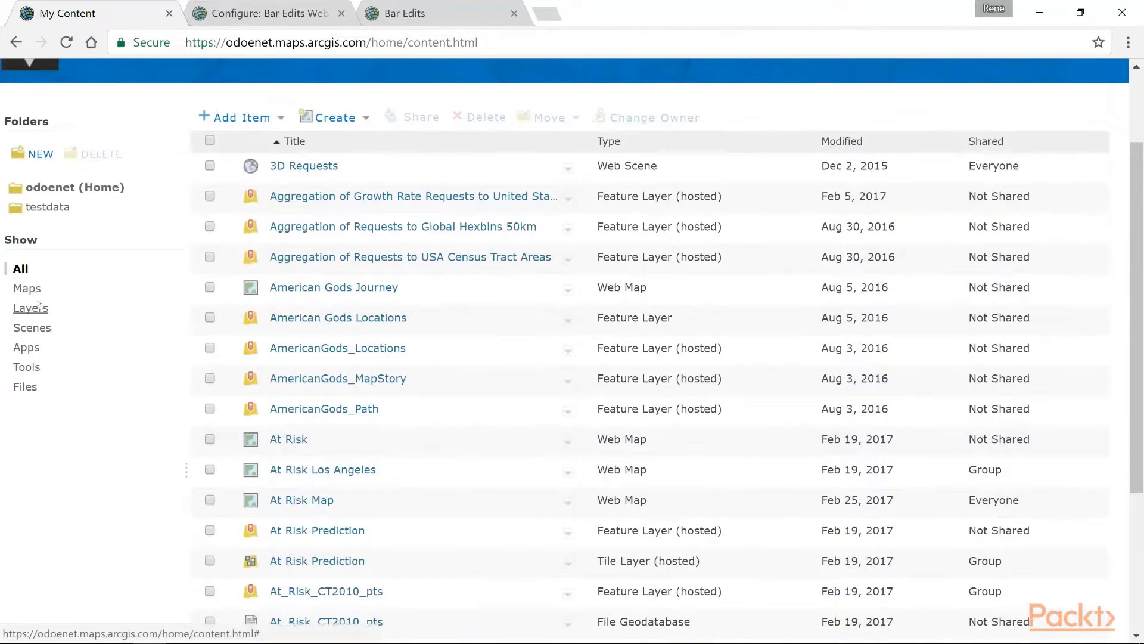
pyautogui.click(38, 307)
pyautogui.scroll(-3, 348, 340)
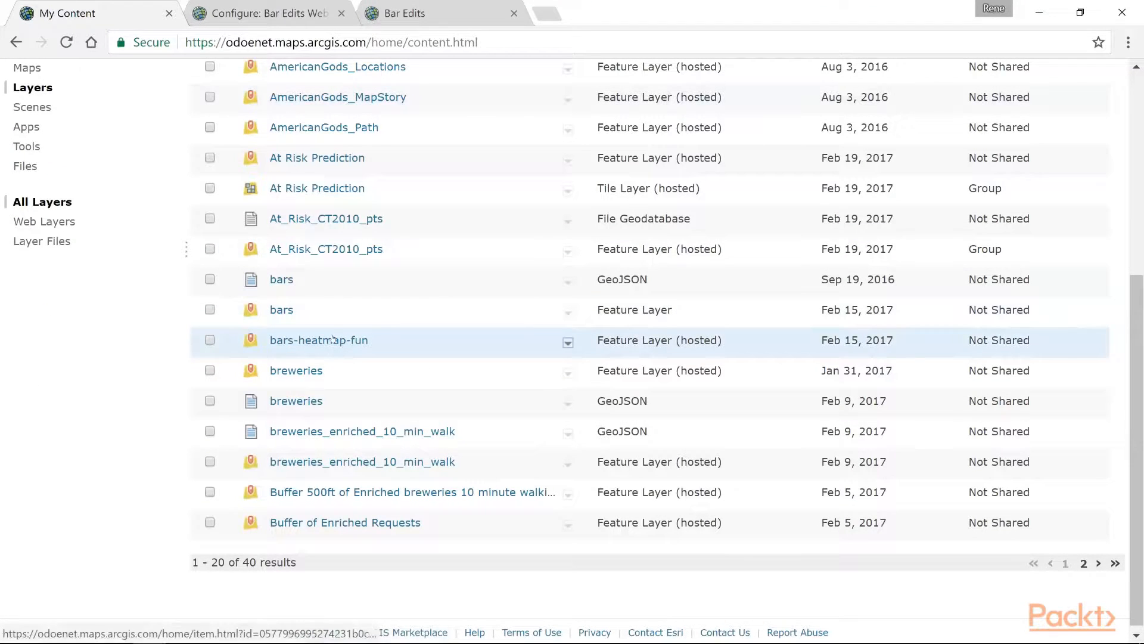
pyautogui.click(333, 340)
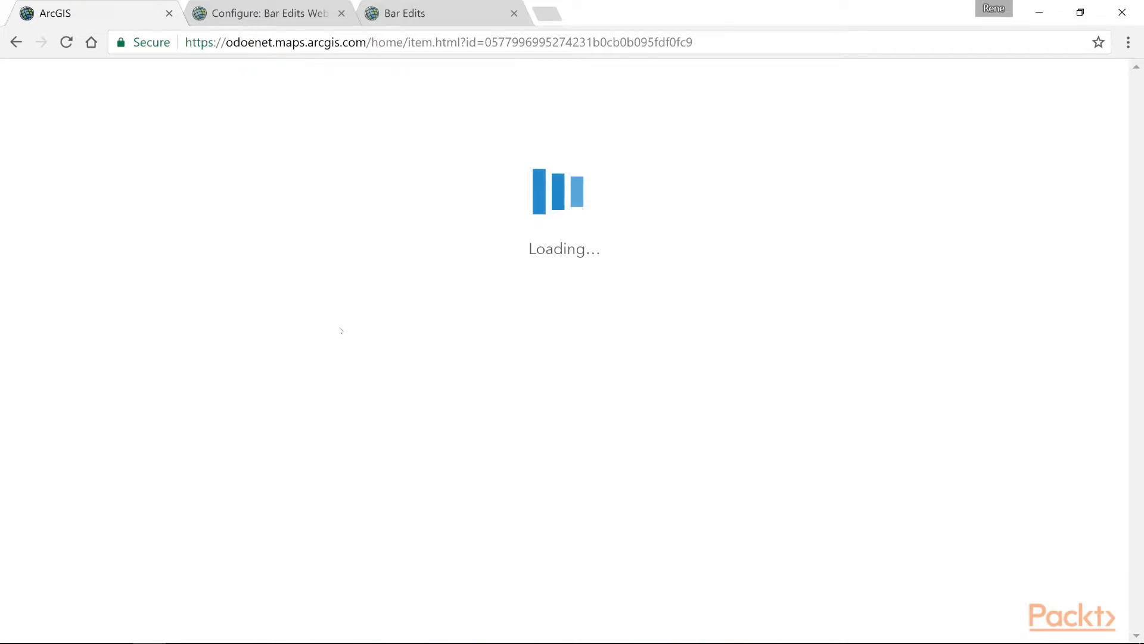
# Enable editing in the bars-heatmap-fun layer's hosted feature layer settings, review the editing options and save.
pyautogui.click(386, 195)
pyautogui.scroll(-8, 545, 309)
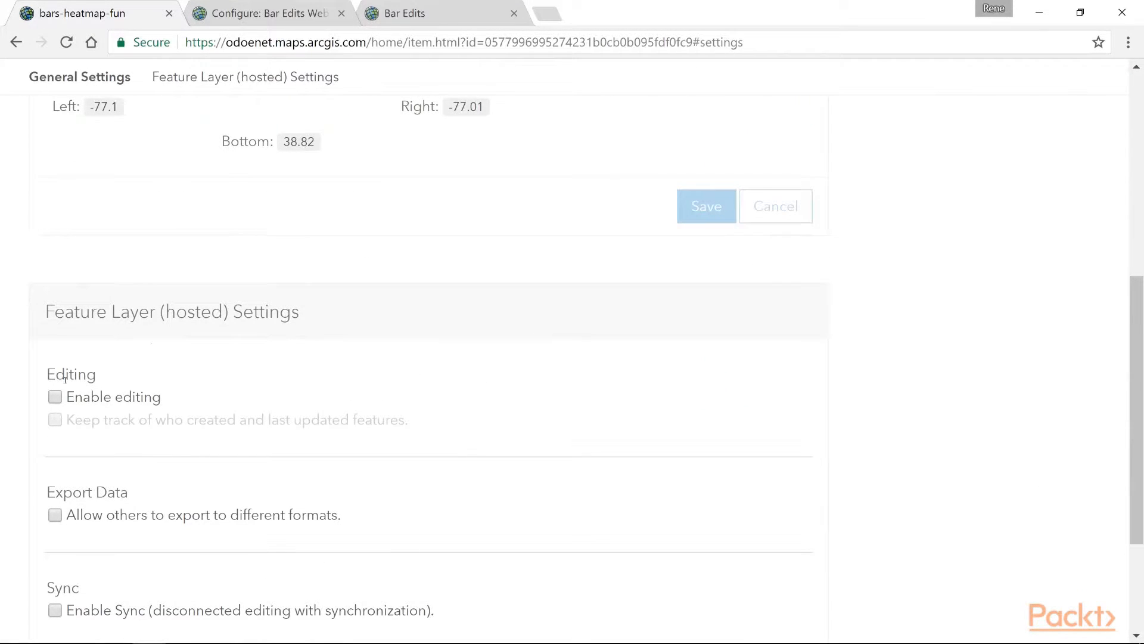
pyautogui.click(56, 397)
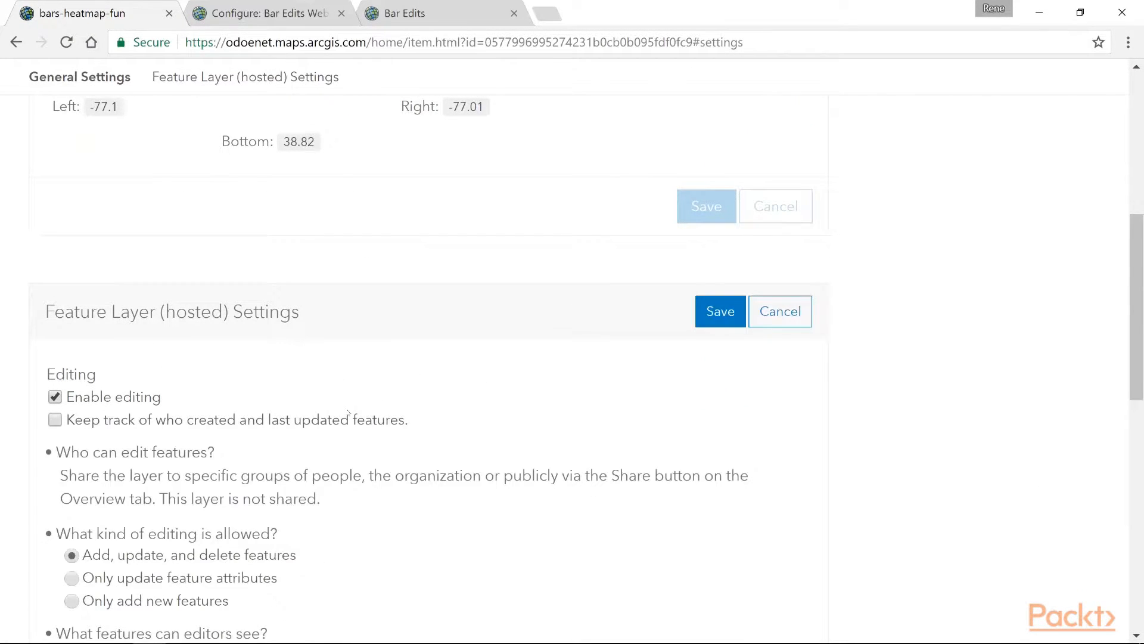
pyautogui.scroll(-4, 349, 411)
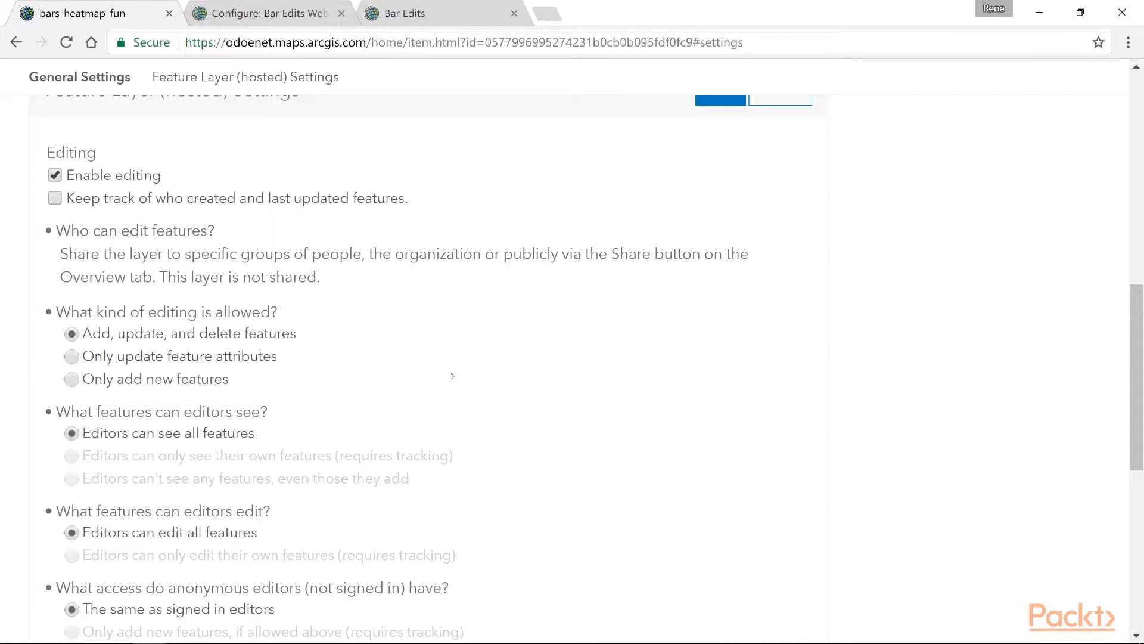
pyautogui.scroll(-4, 452, 376)
pyautogui.scroll(-3, 453, 376)
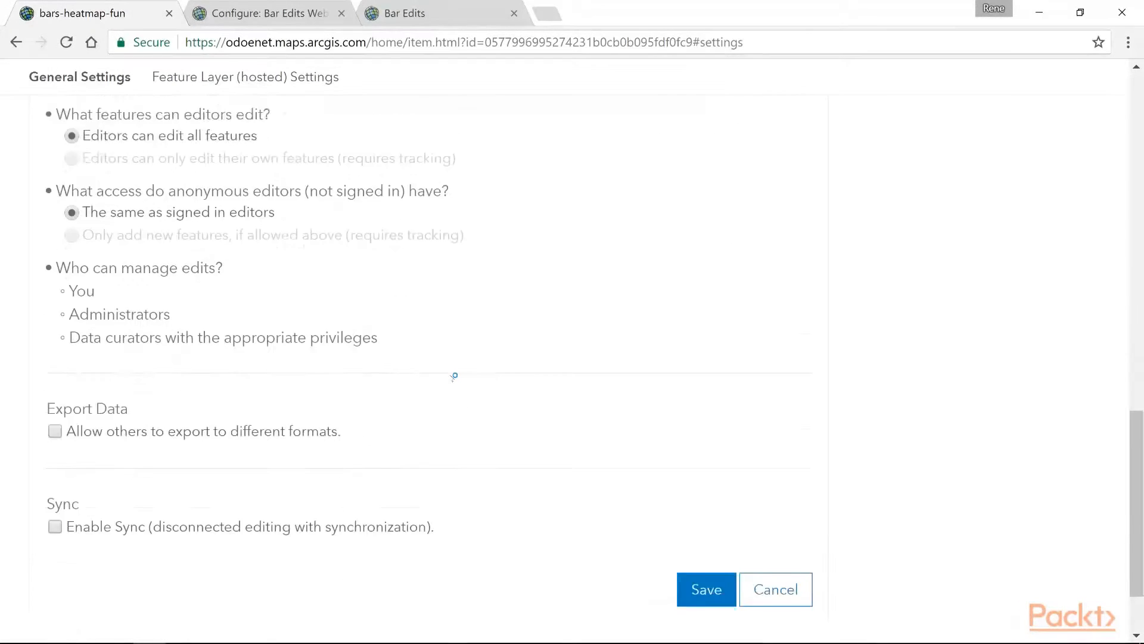
pyautogui.scroll(-1, 454, 376)
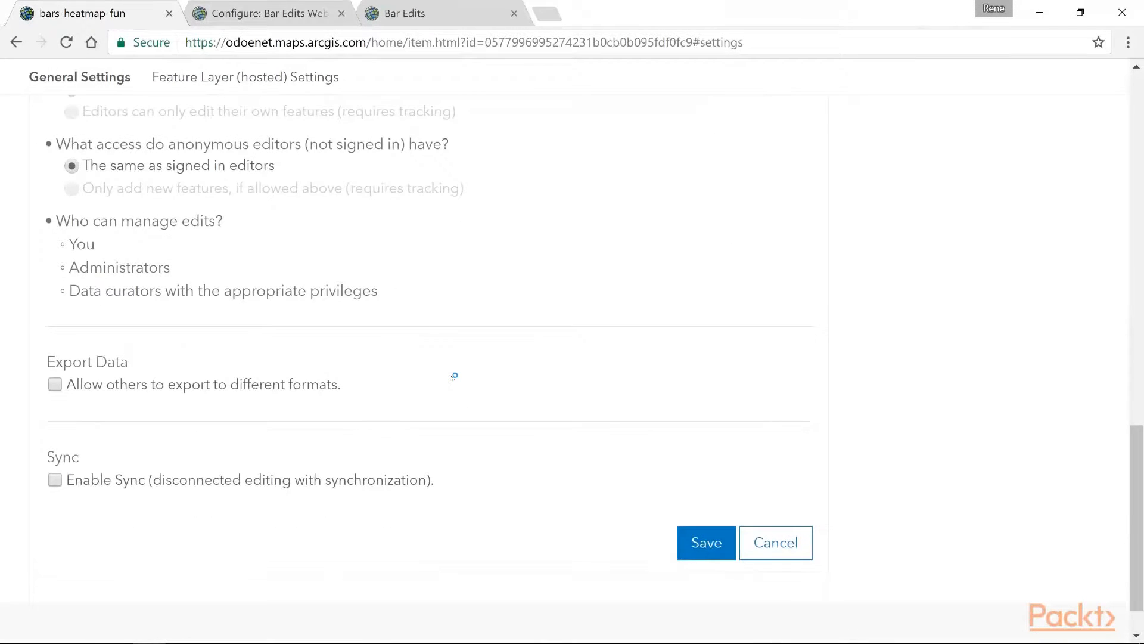
pyautogui.click(724, 543)
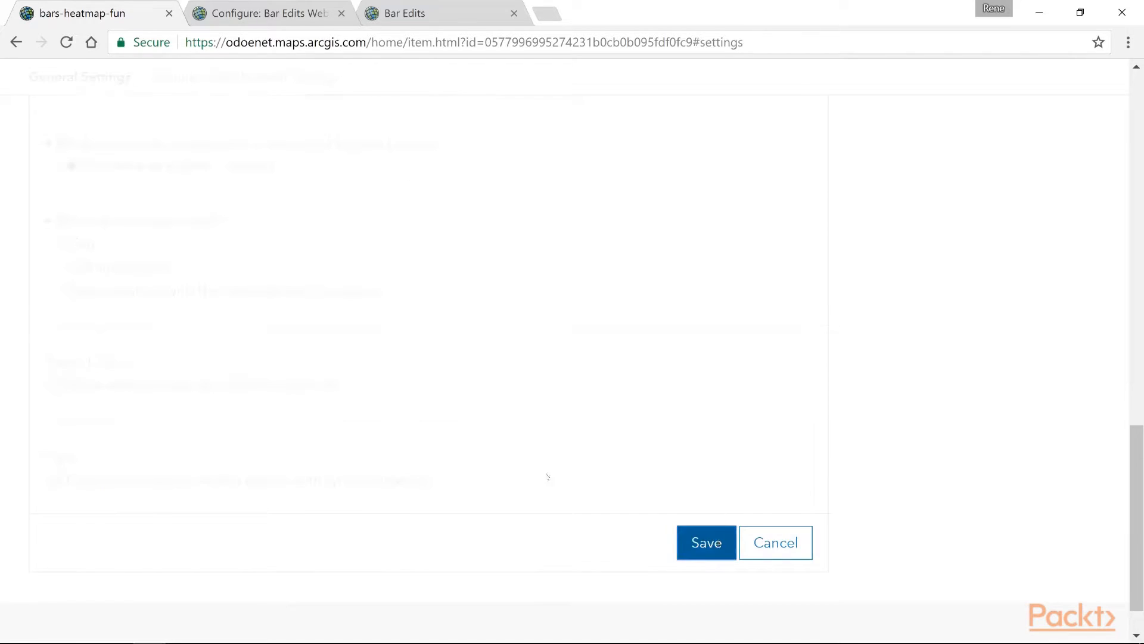
# Reload the launched Bar Edits app and set the note of the Northside Social bar to "This is my edit".
pyautogui.click(453, 13)
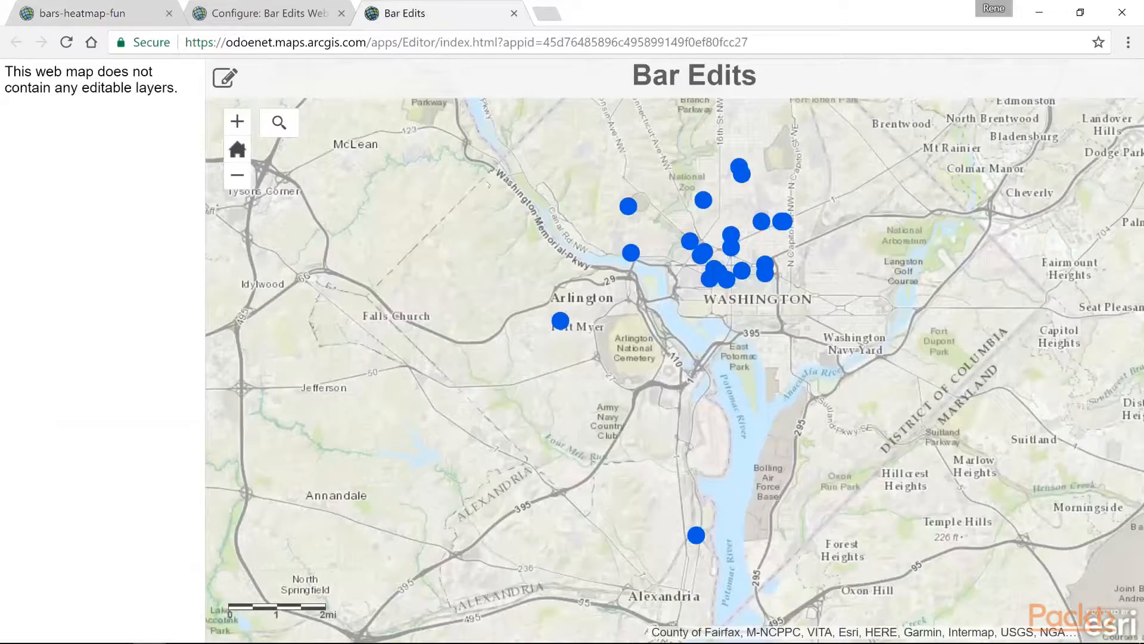
pyautogui.click(66, 42)
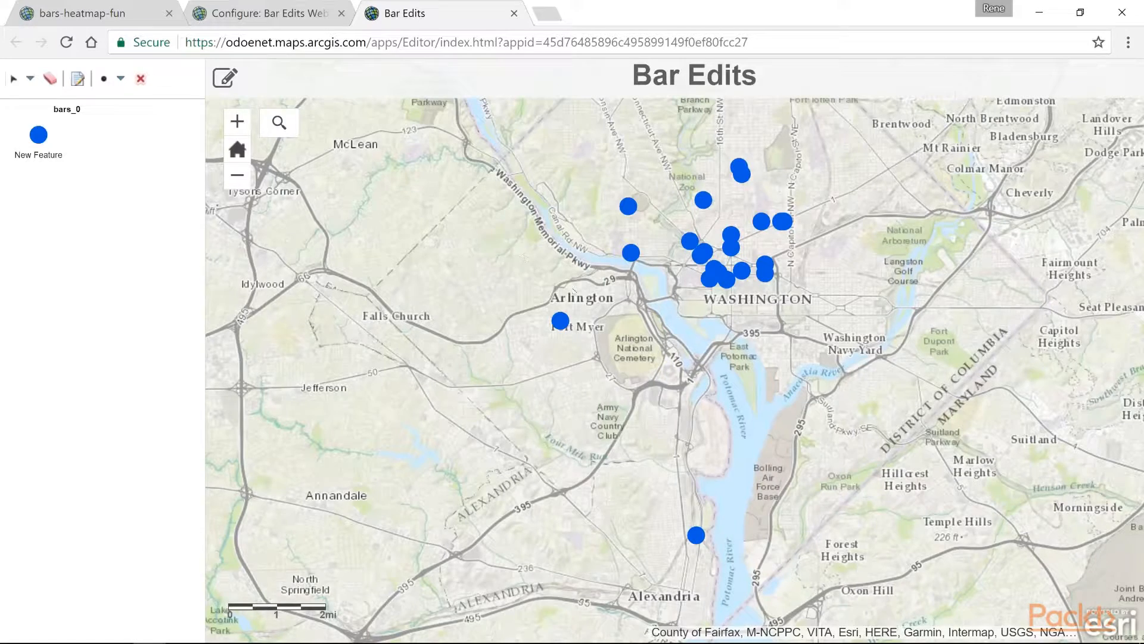
pyautogui.click(560, 322)
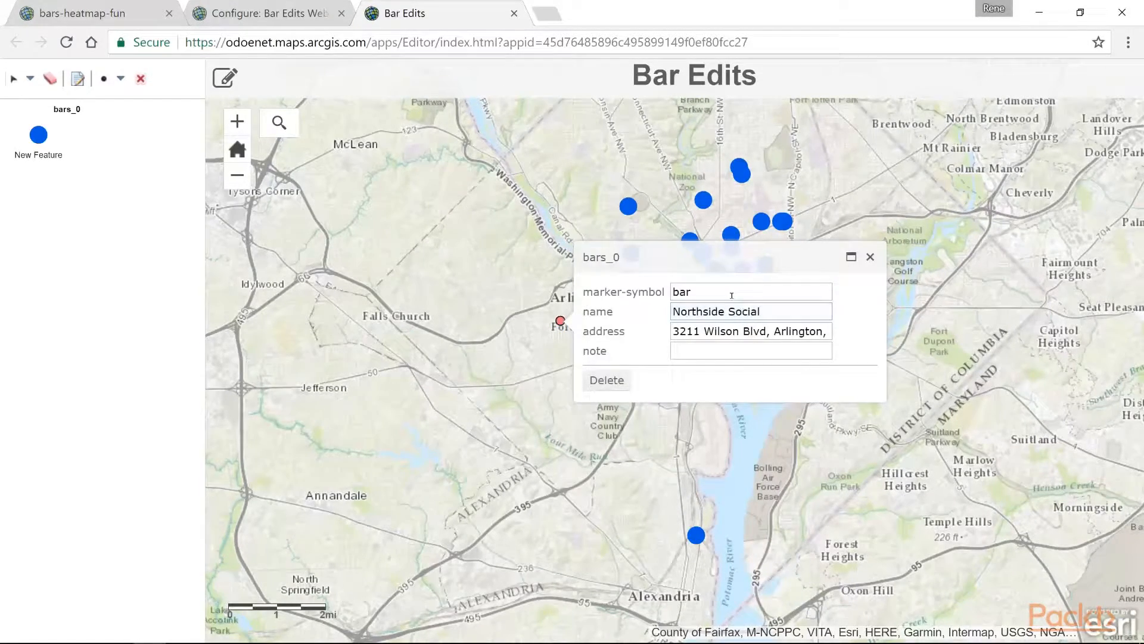
pyautogui.click(719, 356)
pyautogui.write('This is my edit')
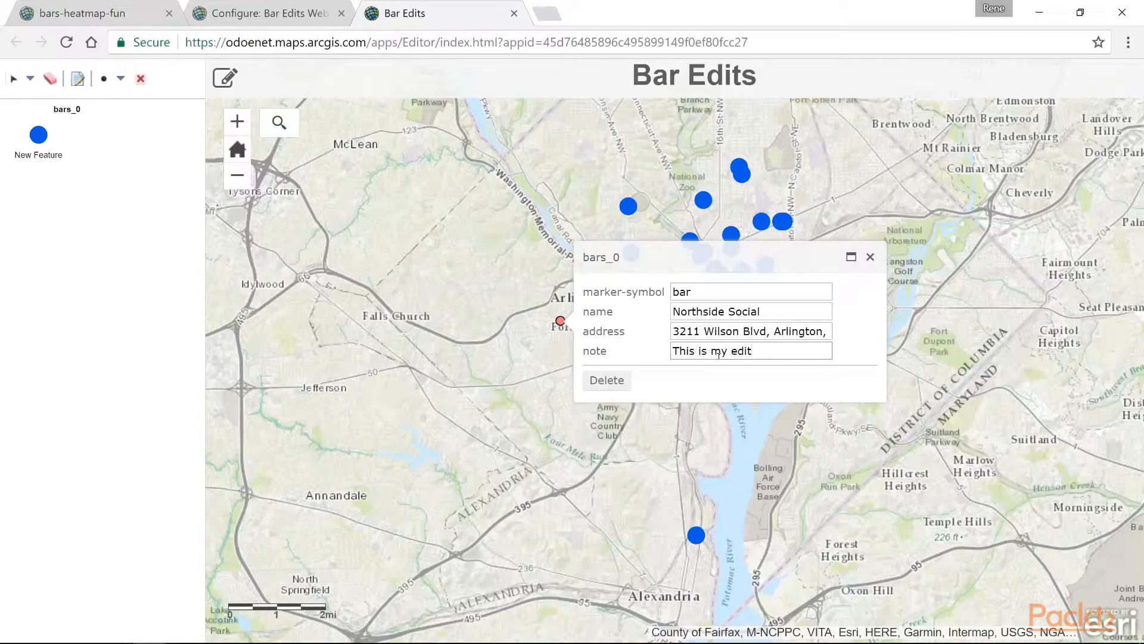
pyautogui.click(870, 257)
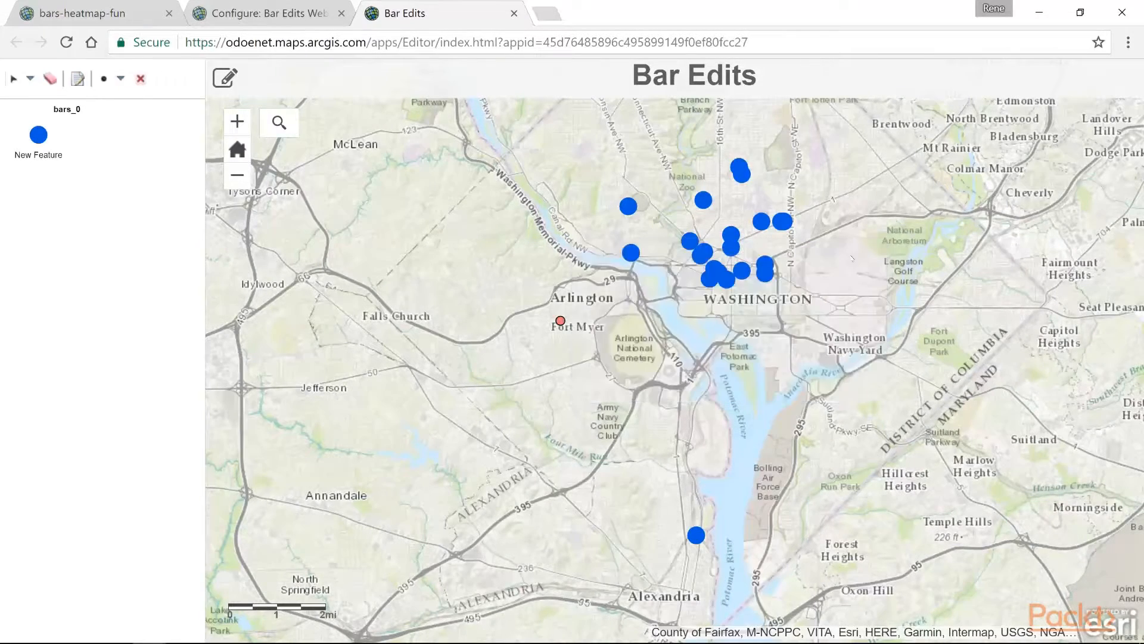
# Reopen the Northside Social bar's attributes to check the note, and close them.
pyautogui.click(560, 320)
pyautogui.click(560, 322)
pyautogui.click(749, 352)
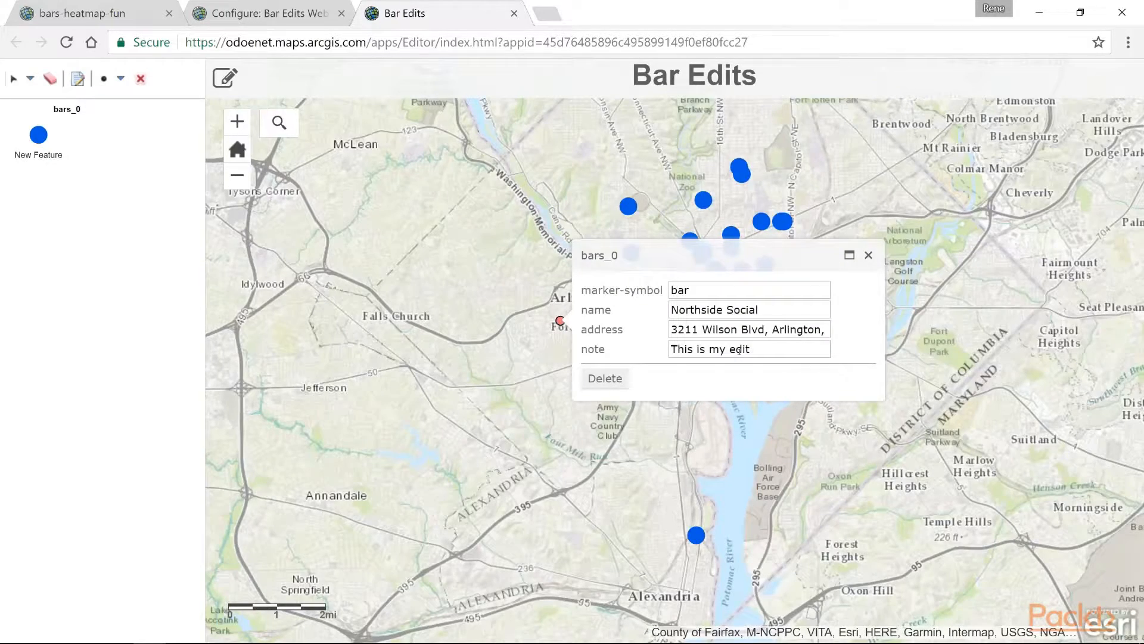
pyautogui.click(869, 255)
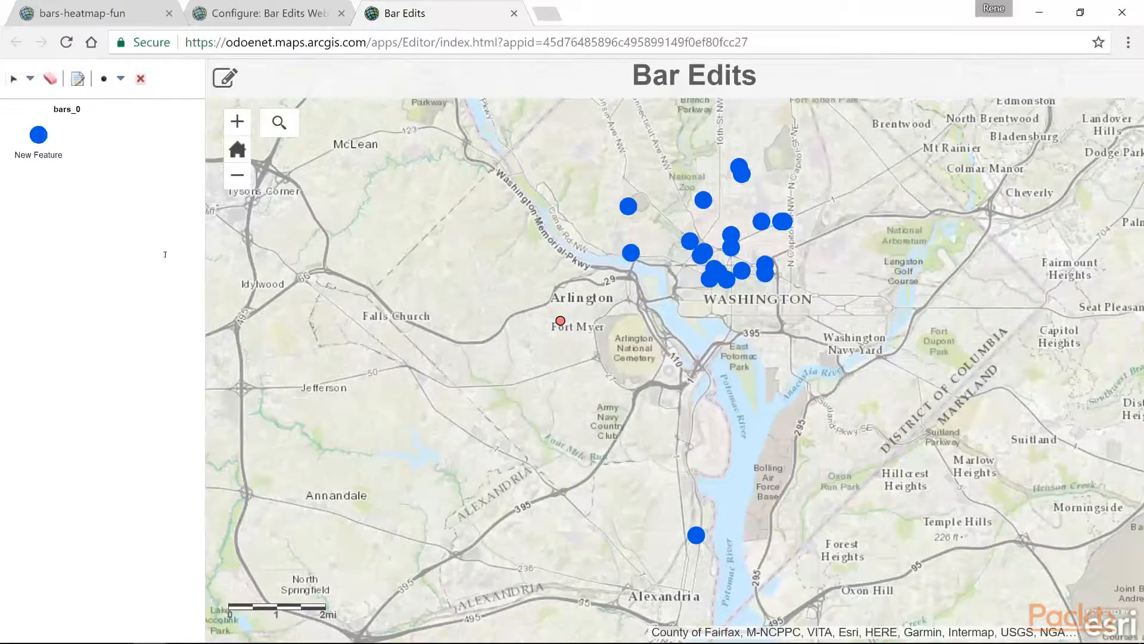
# Add a new bar point northwest of Arlington with marker-symbol "bar", name "My Bar" and note "My Test Location", and close its attributes.
pyautogui.click(48, 143)
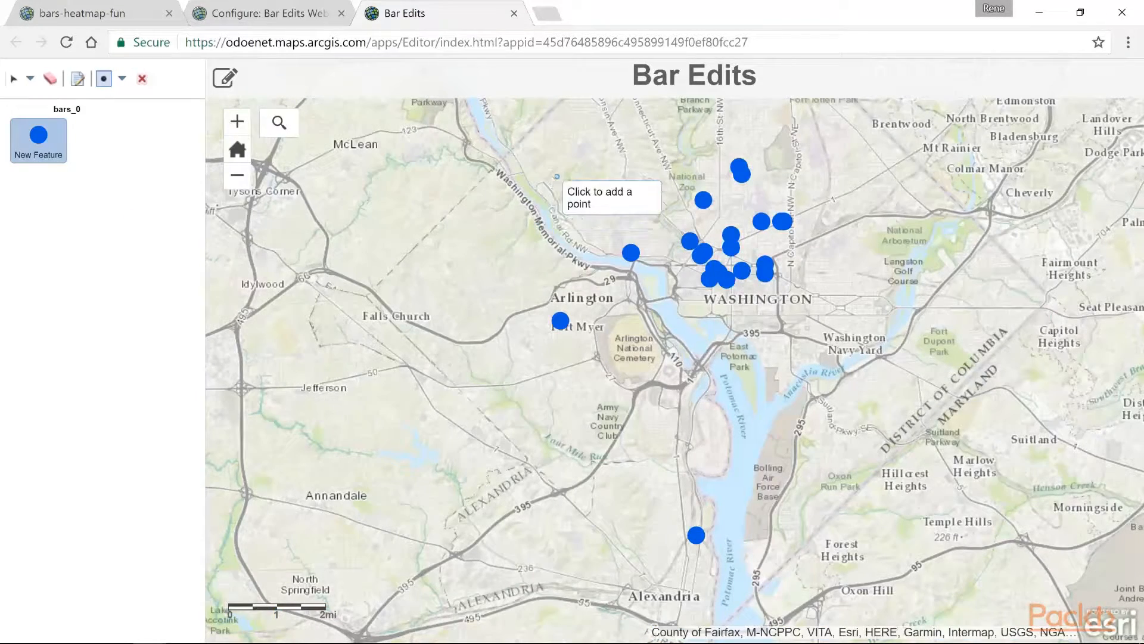
pyautogui.click(551, 174)
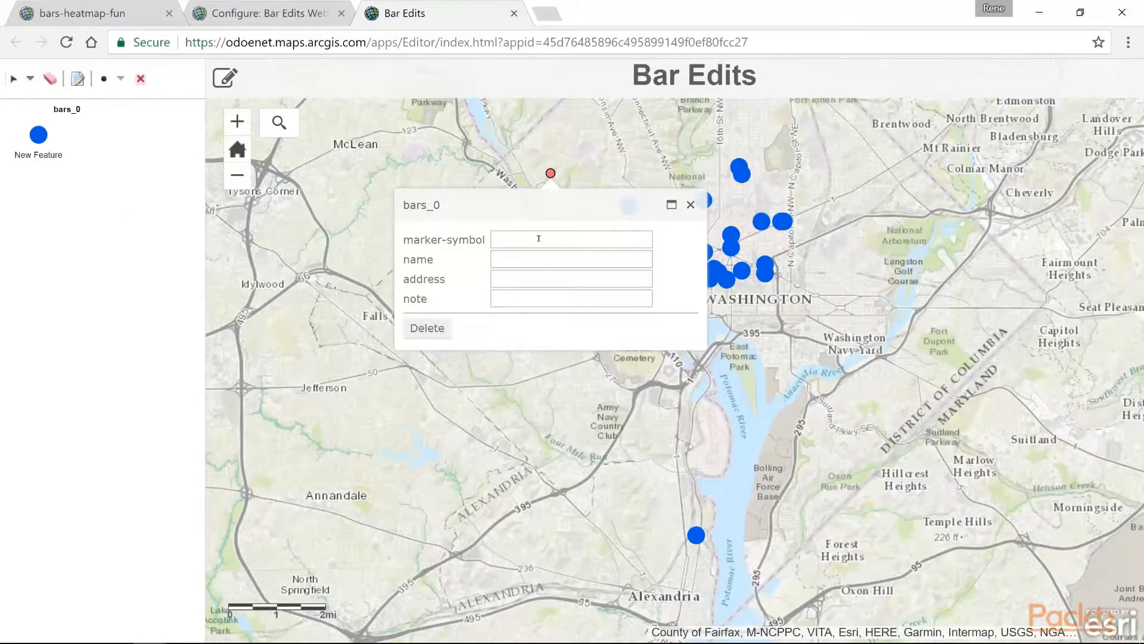
pyautogui.write('bar')
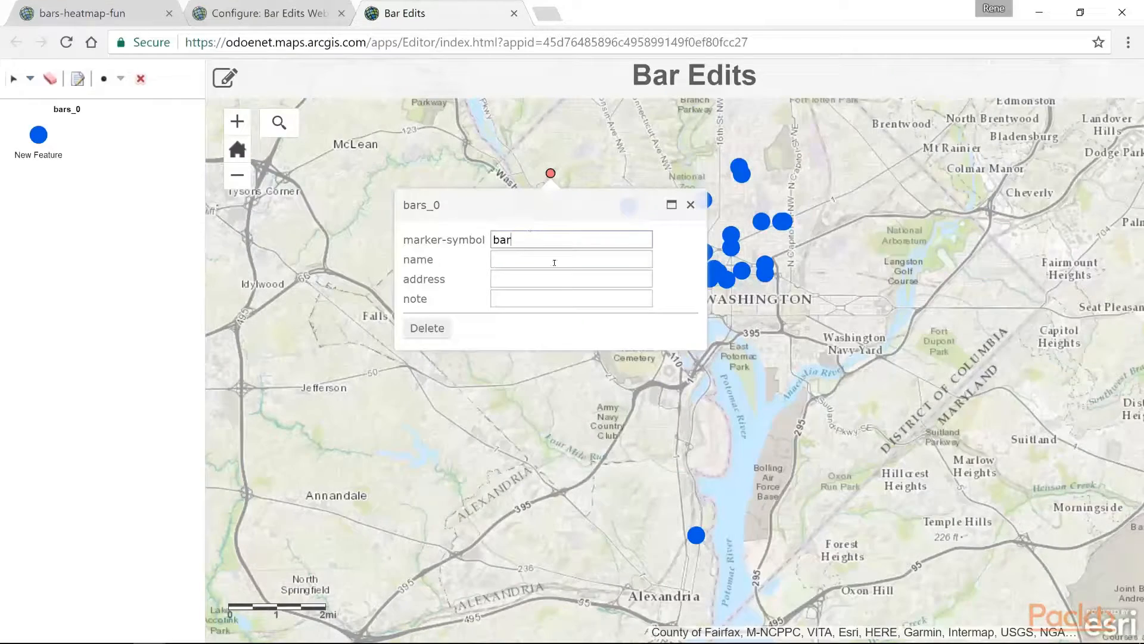
pyautogui.click(550, 261)
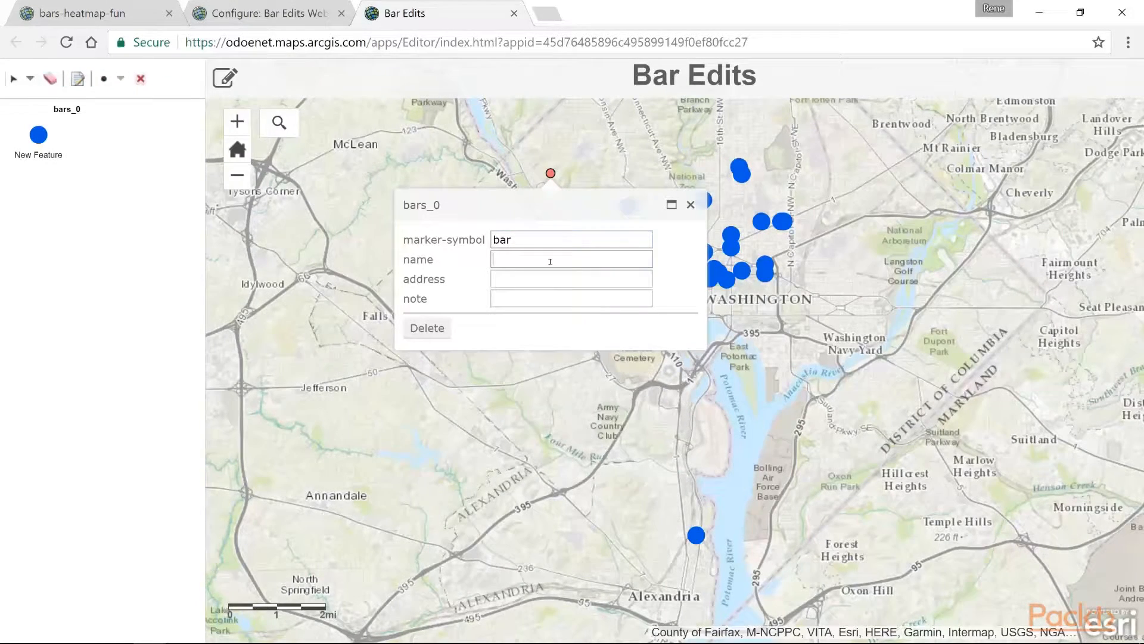
pyautogui.write('My Bar')
pyautogui.click(569, 301)
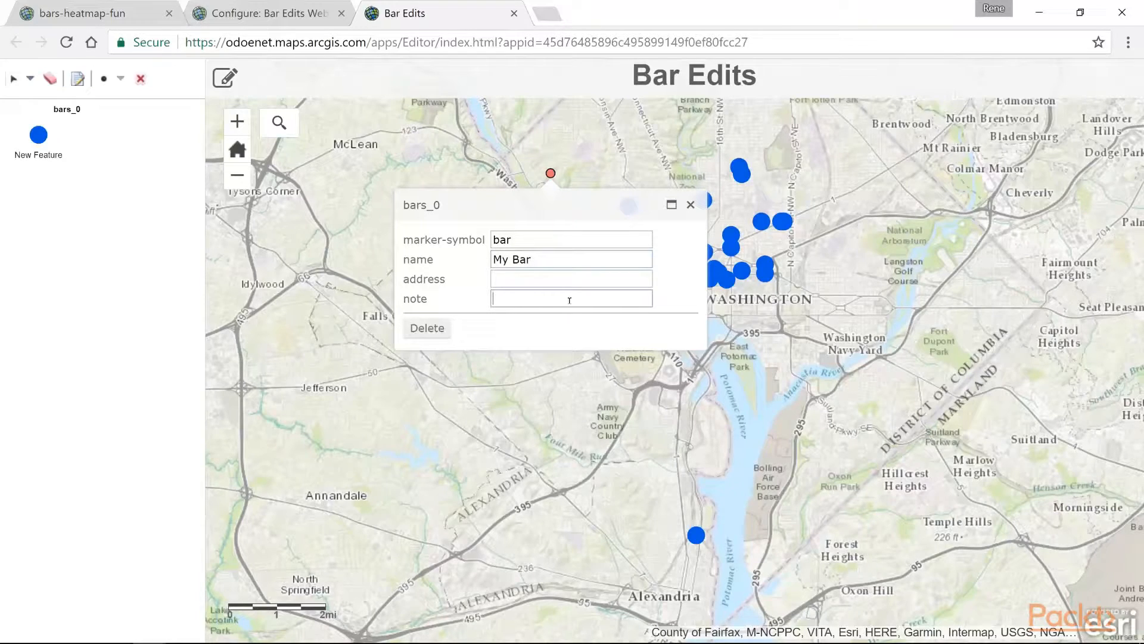
pyautogui.write('My Test Location')
pyautogui.press('Tab')
pyautogui.click(691, 205)
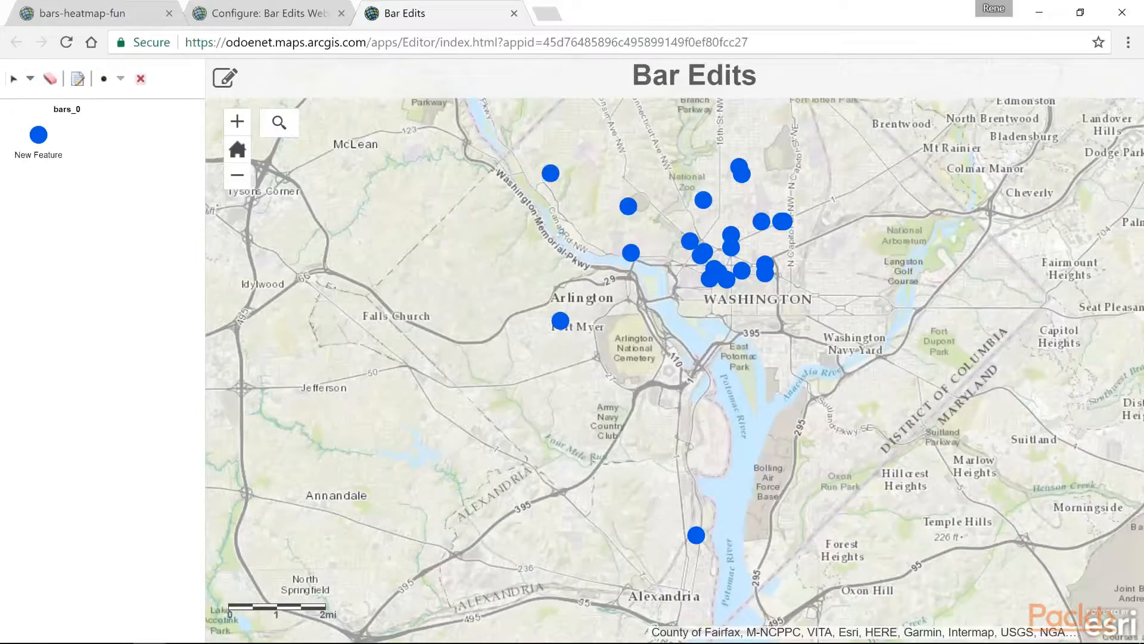
pyautogui.moveTo(661, 164); pyautogui.dragTo(643, 200)
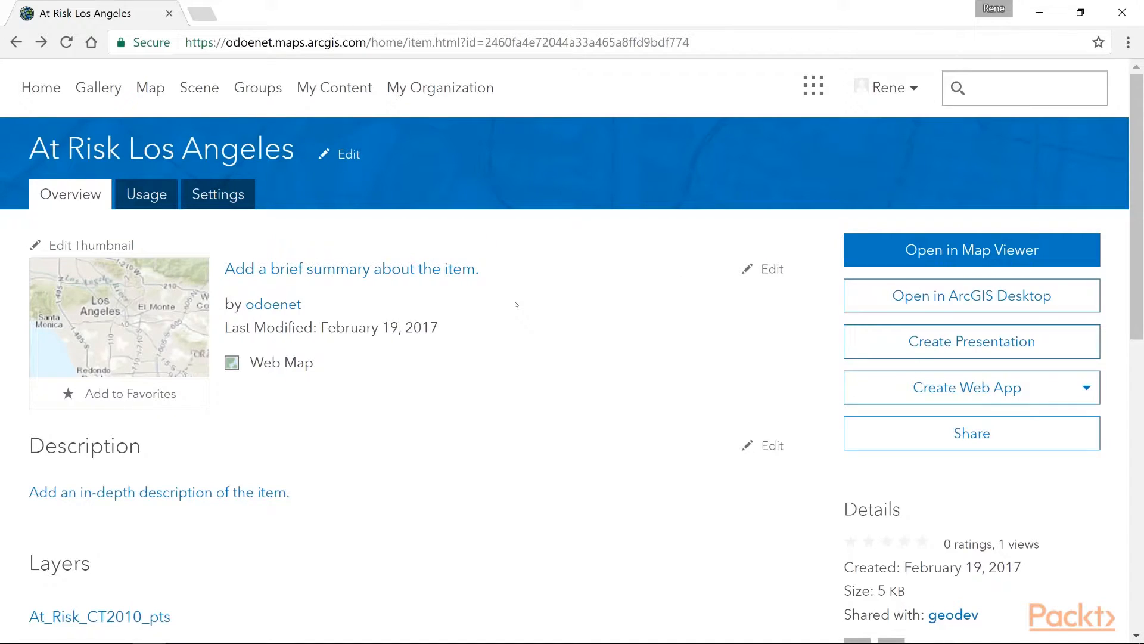
# Create a Web AppBuilder app from the At Risk Los Angeles web map, titled "At Risk Los Angeles WAB".
pyautogui.click(1088, 391)
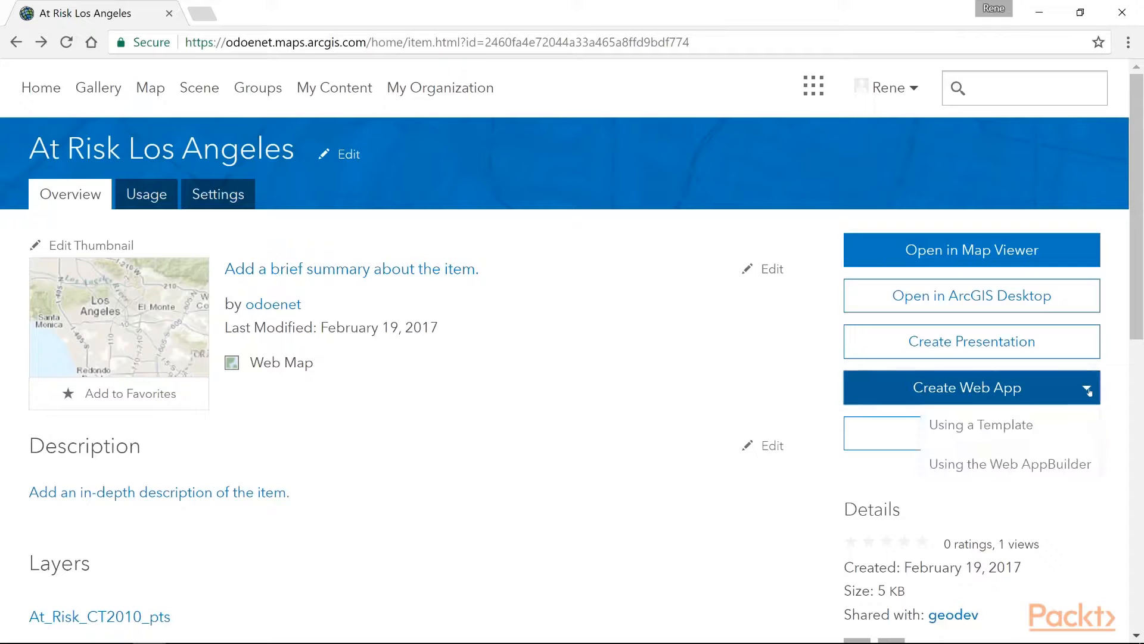
pyautogui.click(1025, 465)
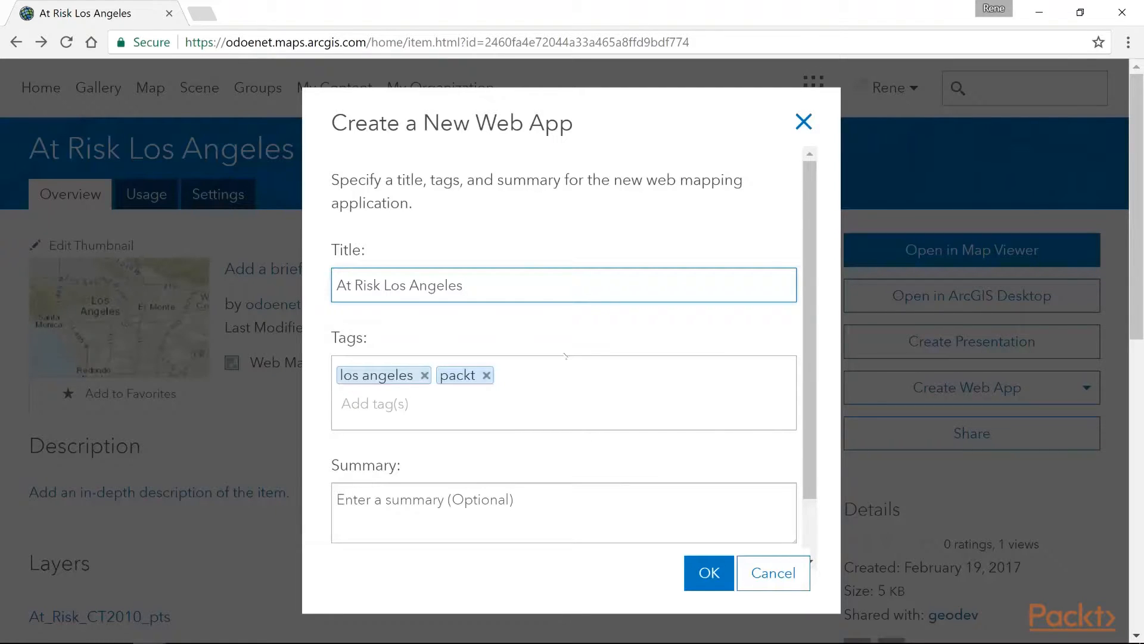
pyautogui.write('WAB')
pyautogui.moveTo(808, 311); pyautogui.dragTo(808, 366)
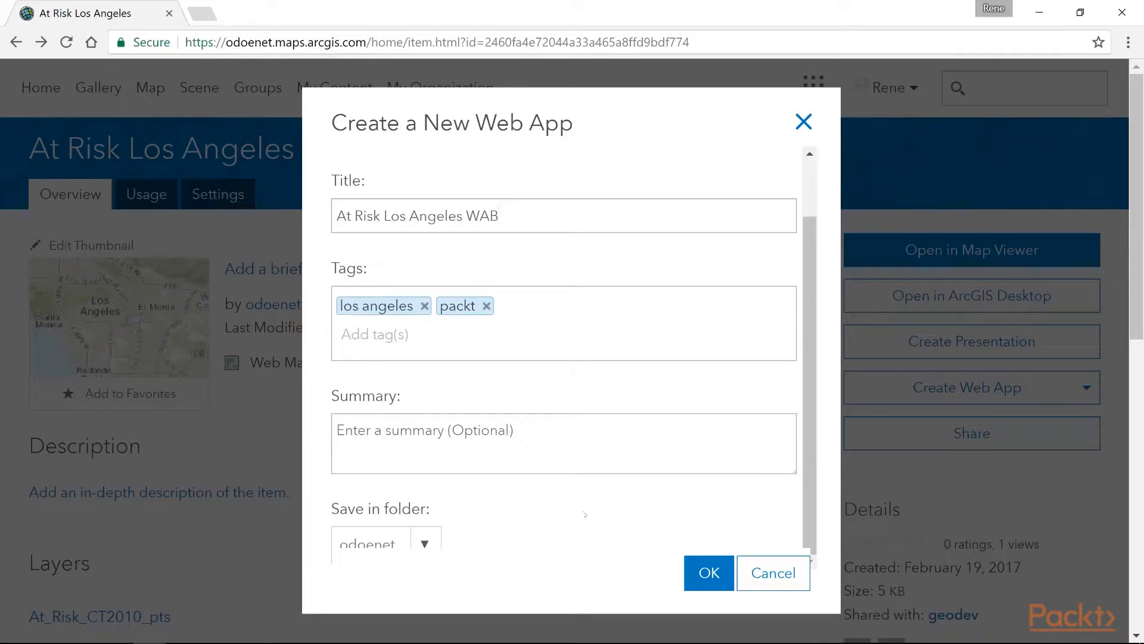
pyautogui.click(710, 573)
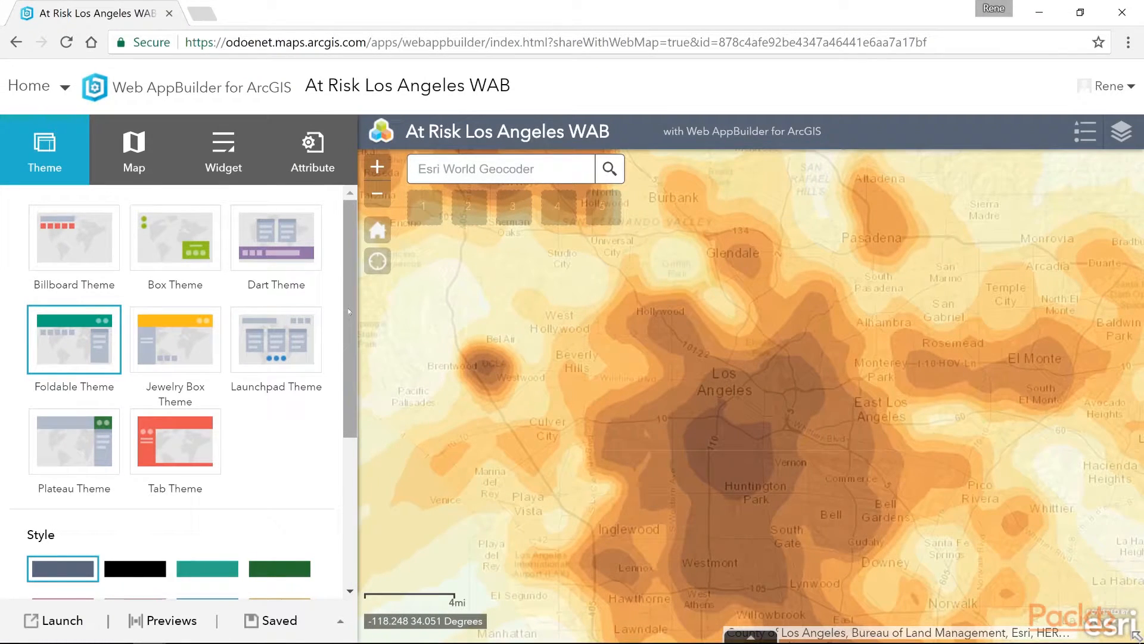
# Look through the Foldable theme's styles and layouts, try the Box and Dart themes, and return to the Foldable theme.
pyautogui.scroll(-2, 349, 308)
pyautogui.moveTo(349, 324); pyautogui.dragTo(355, 482)
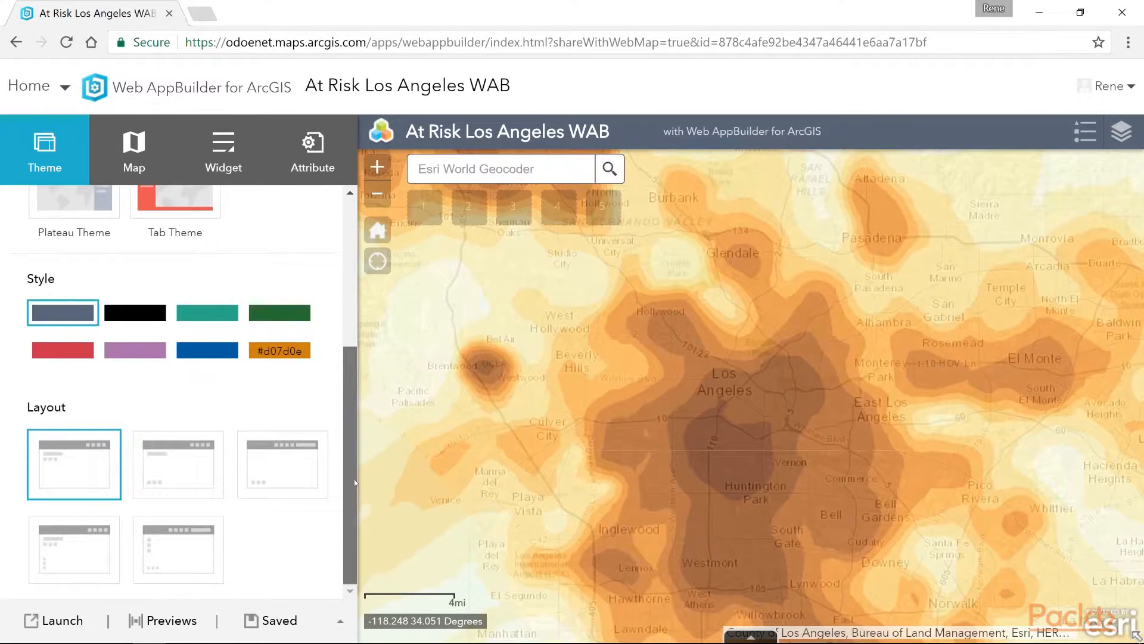
pyautogui.scroll(5, 359, 444)
pyautogui.click(183, 240)
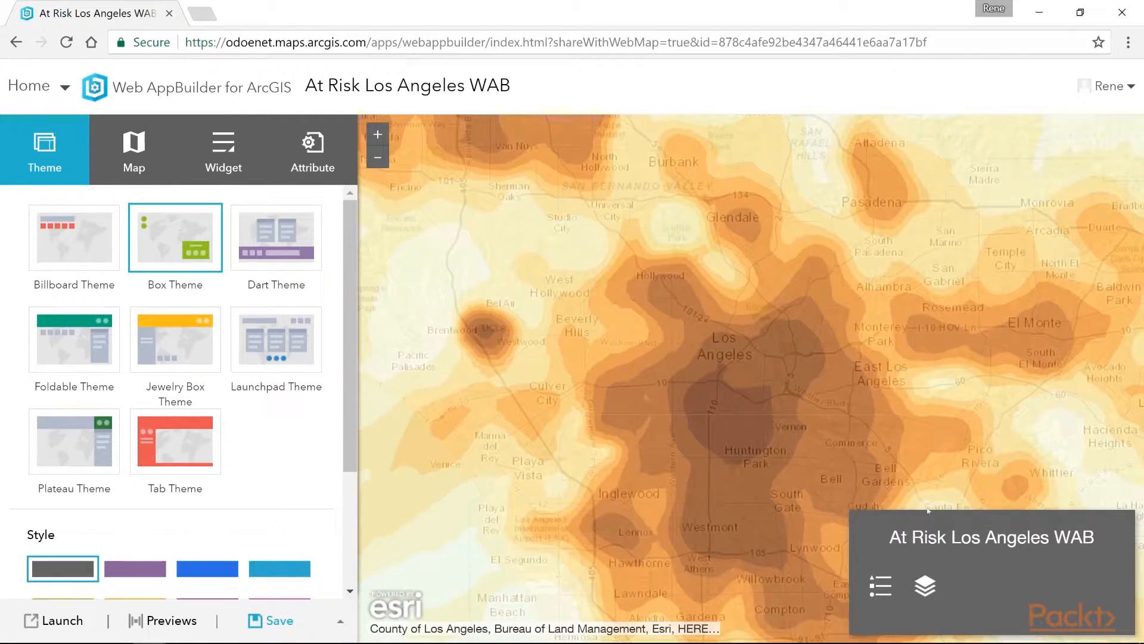
pyautogui.click(262, 254)
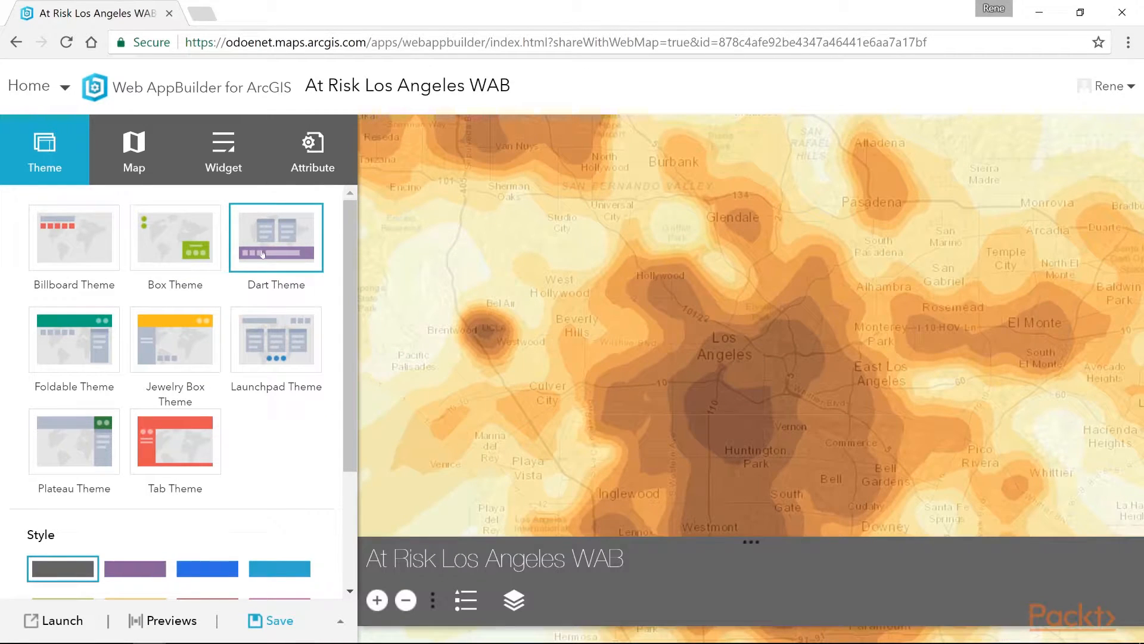
pyautogui.click(98, 333)
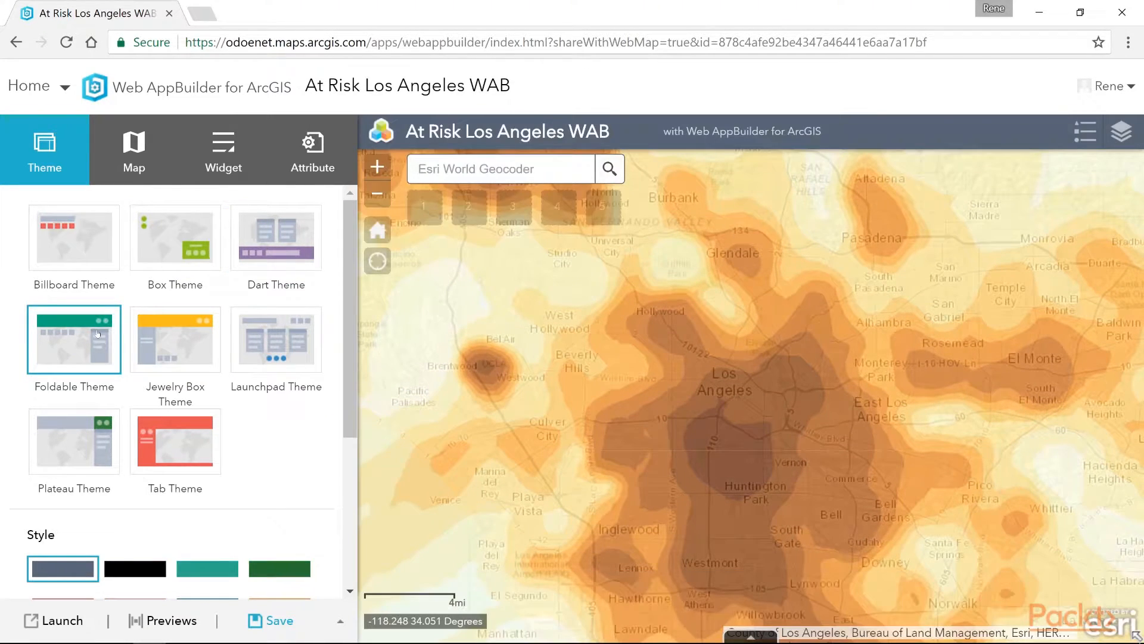
# View the legend in the Foldable theme preview, maximize it and close it.
pyautogui.click(1087, 136)
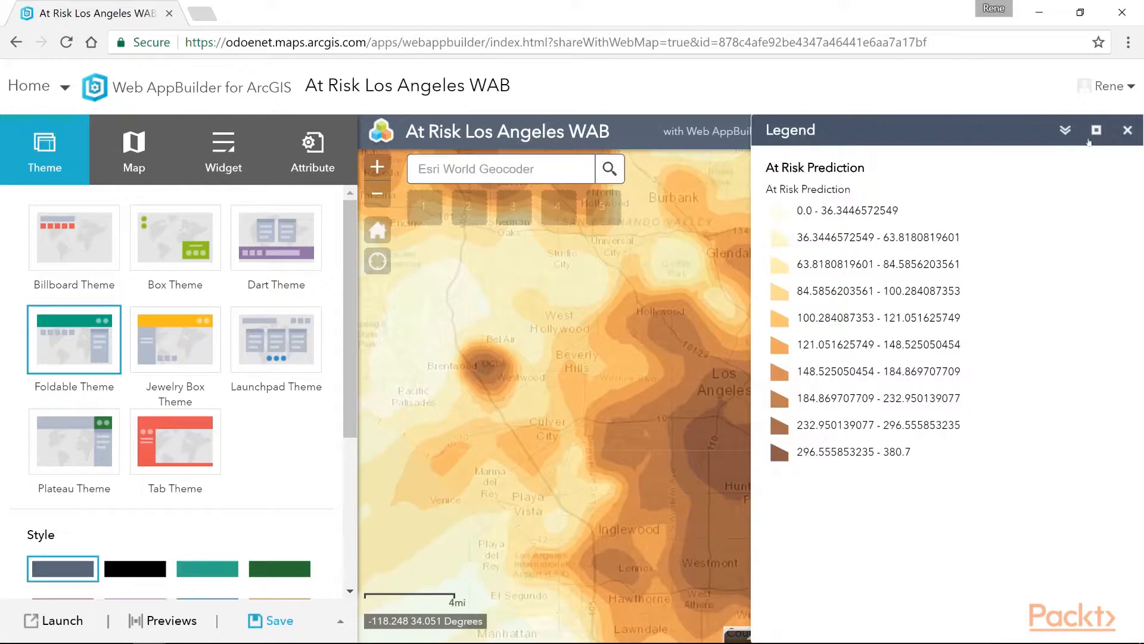
pyautogui.click(1096, 131)
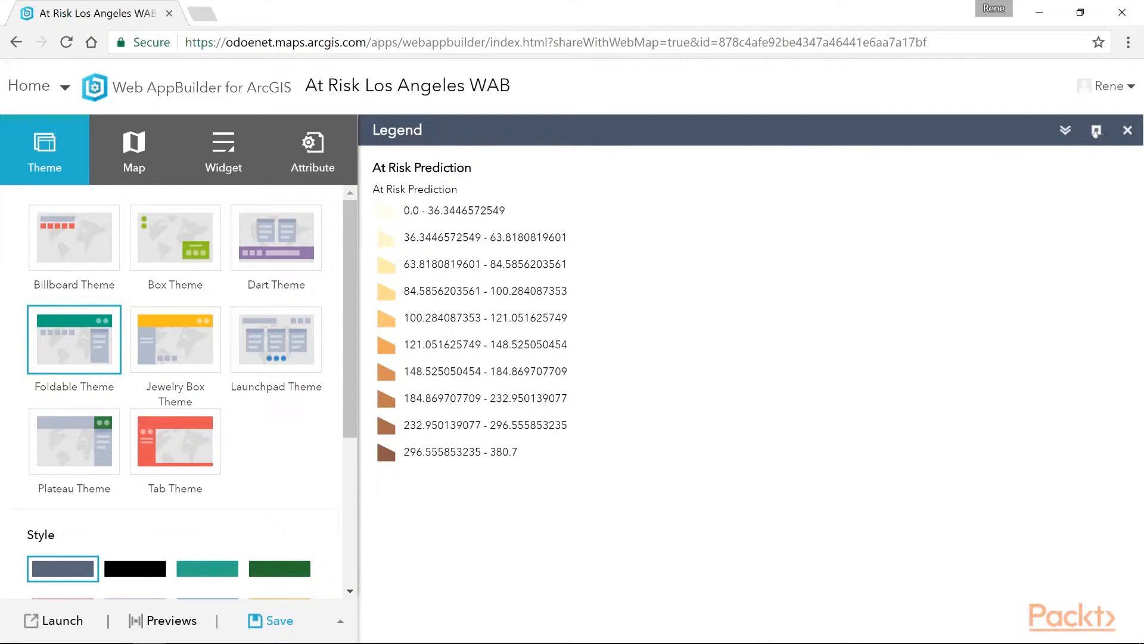
pyautogui.click(1128, 130)
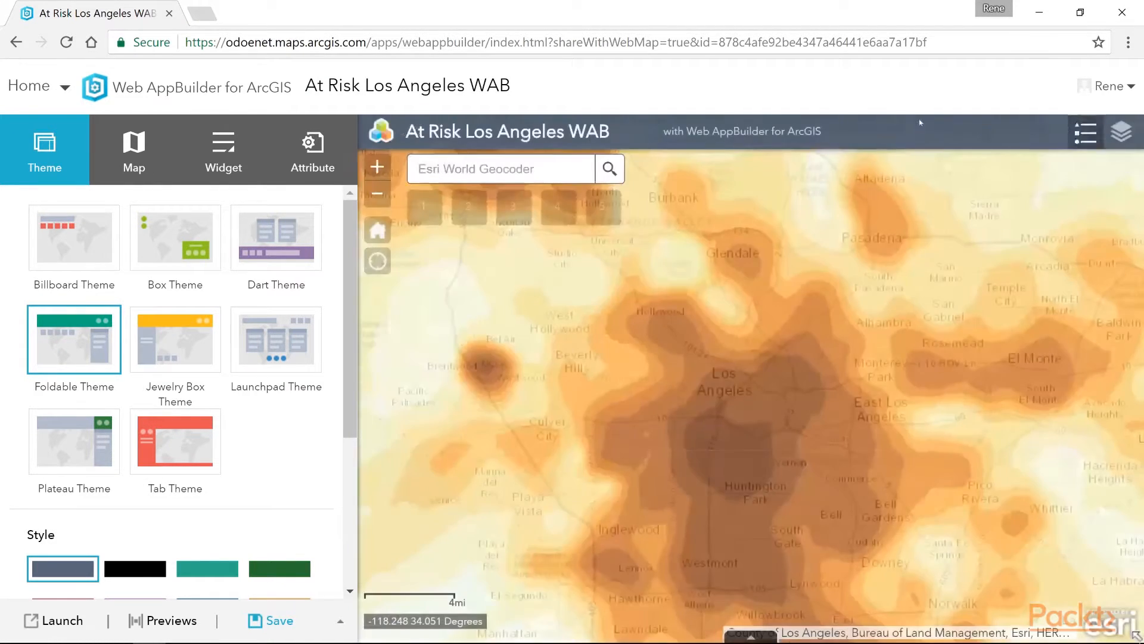
# Try the Jewelry Box, Launchpad, Plateau and Tab themes on the app.
pyautogui.click(208, 340)
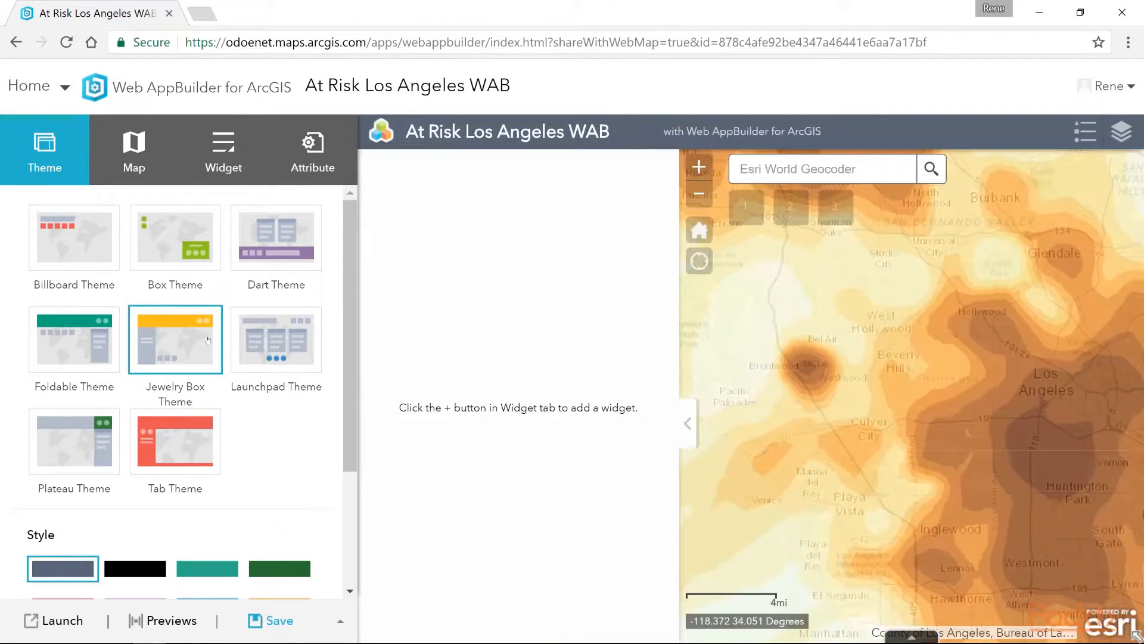
pyautogui.click(275, 339)
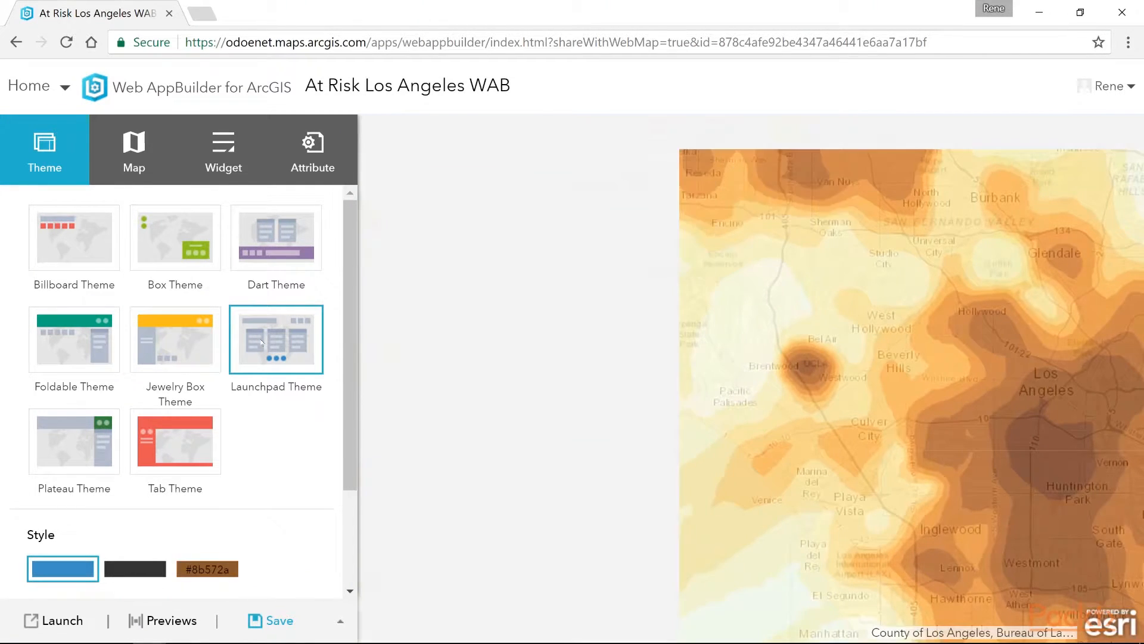
pyautogui.click(100, 438)
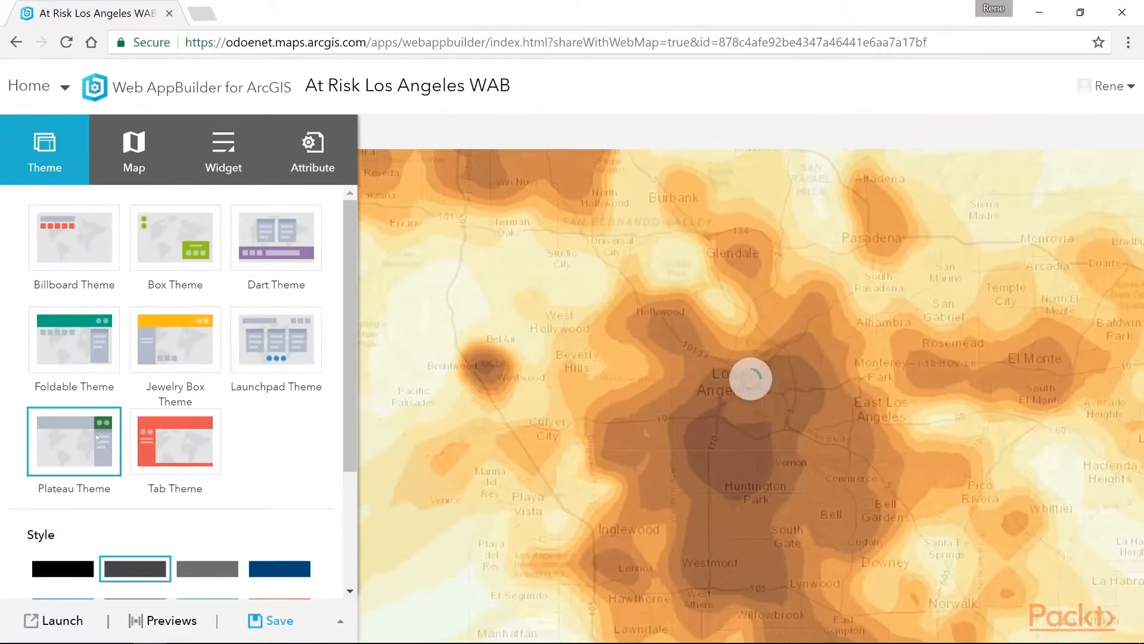
pyautogui.click(178, 441)
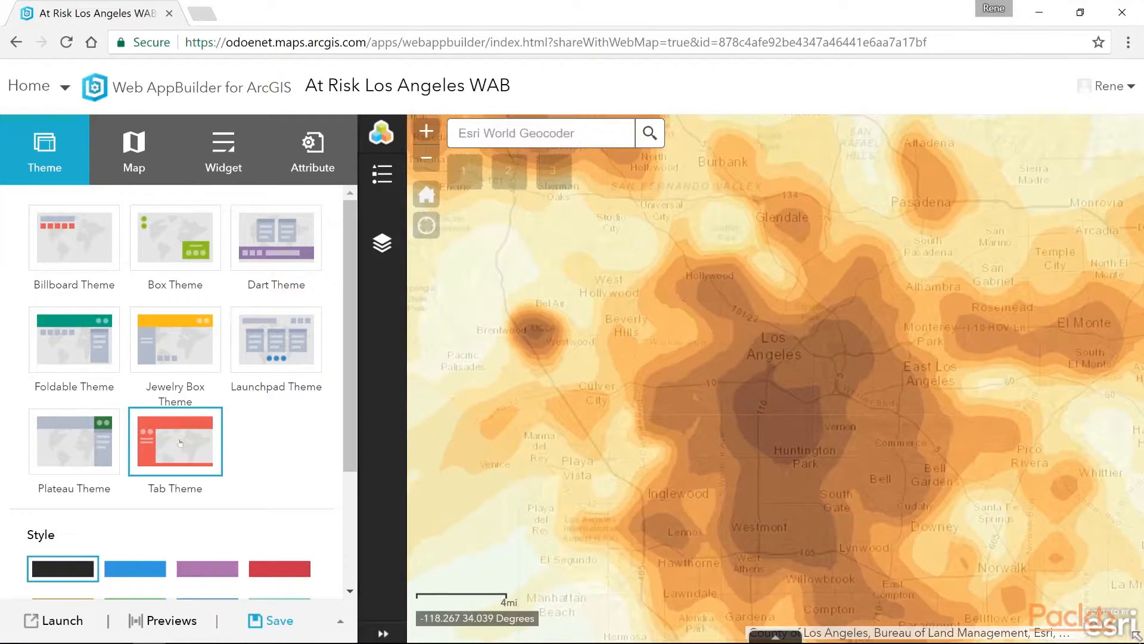
# Apply the Launchpad theme to the app, and open and close the legend in its preview.
pyautogui.click(284, 341)
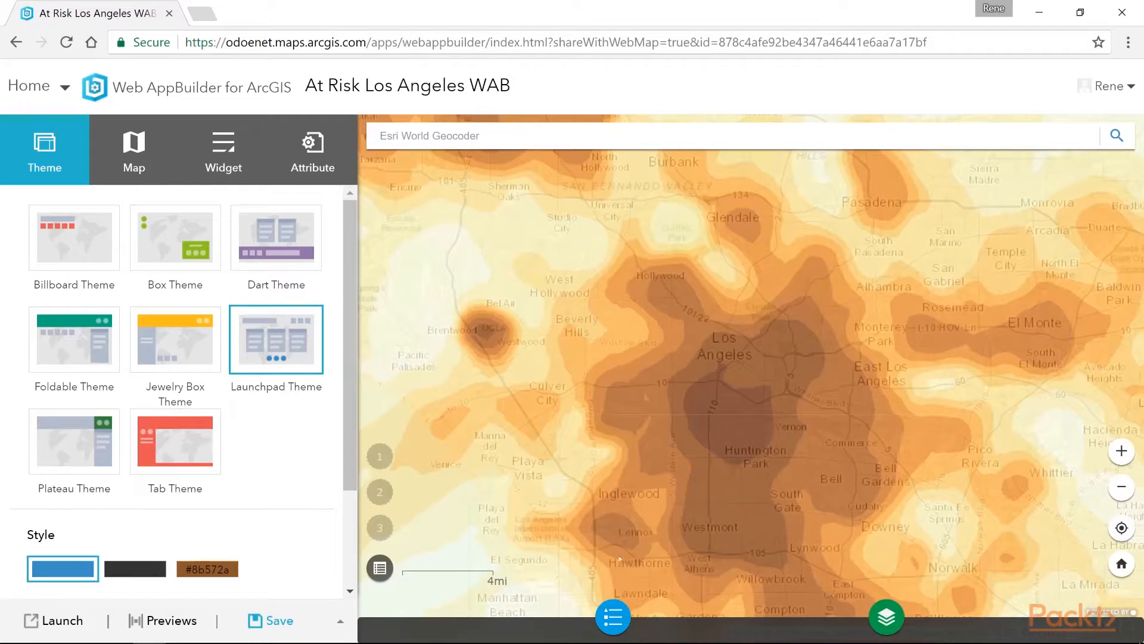
pyautogui.click(619, 608)
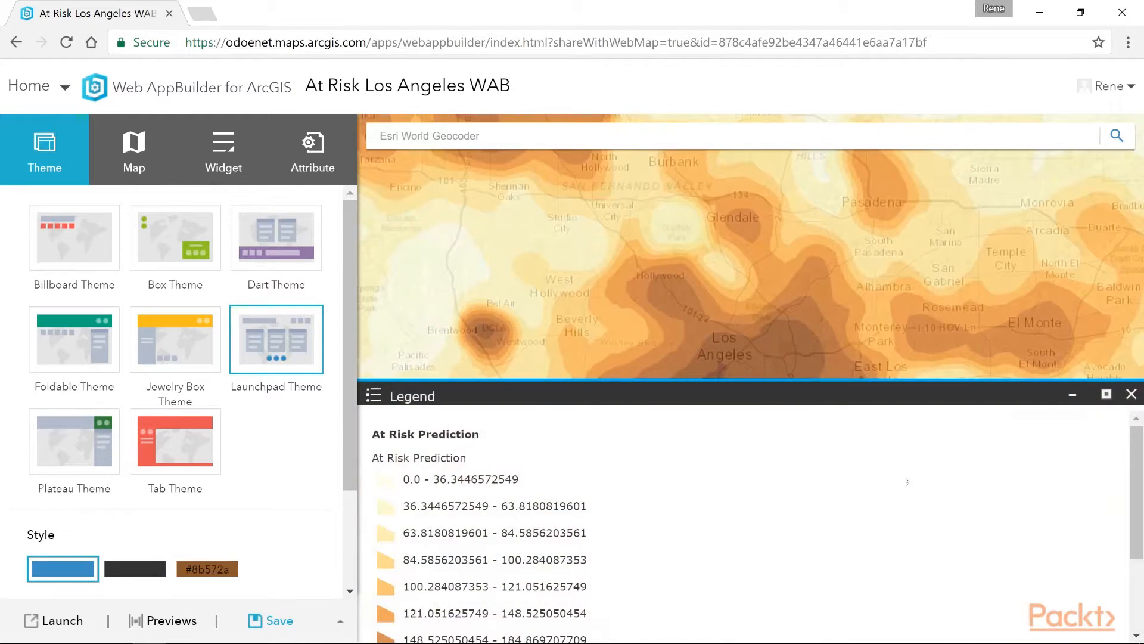
pyautogui.click(1131, 395)
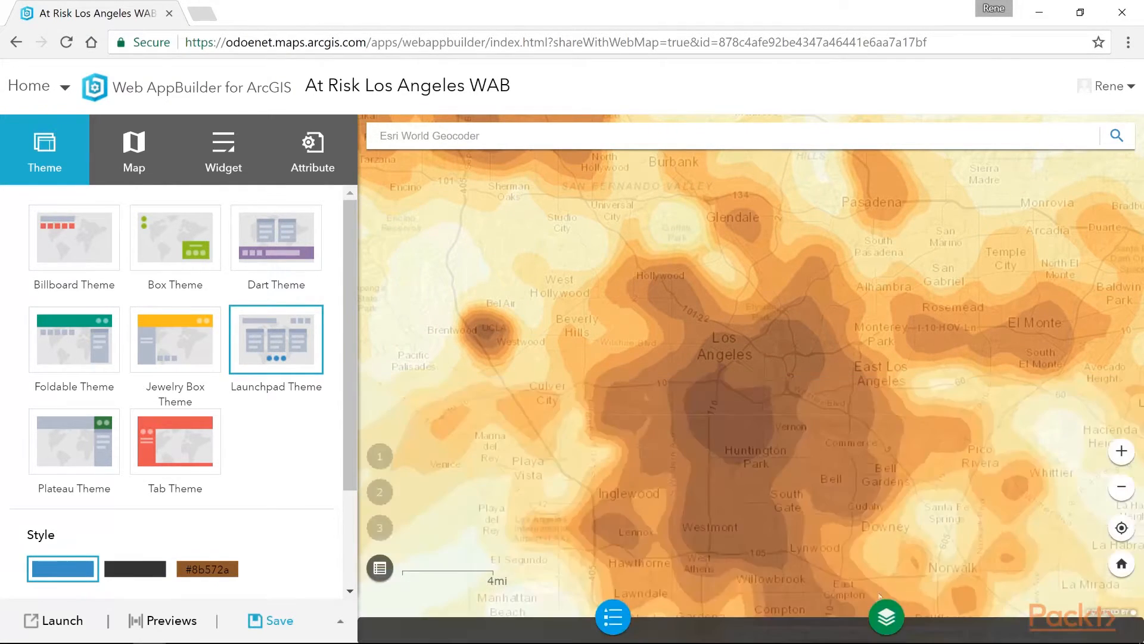
# Open the layer list in the Launchpad preview, inspect the symbols of the At_Risk_CT2010_pts layer and close the list.
pyautogui.click(887, 616)
pyautogui.click(573, 470)
pyautogui.scroll(-2, 588, 514)
pyautogui.scroll(2, 593, 508)
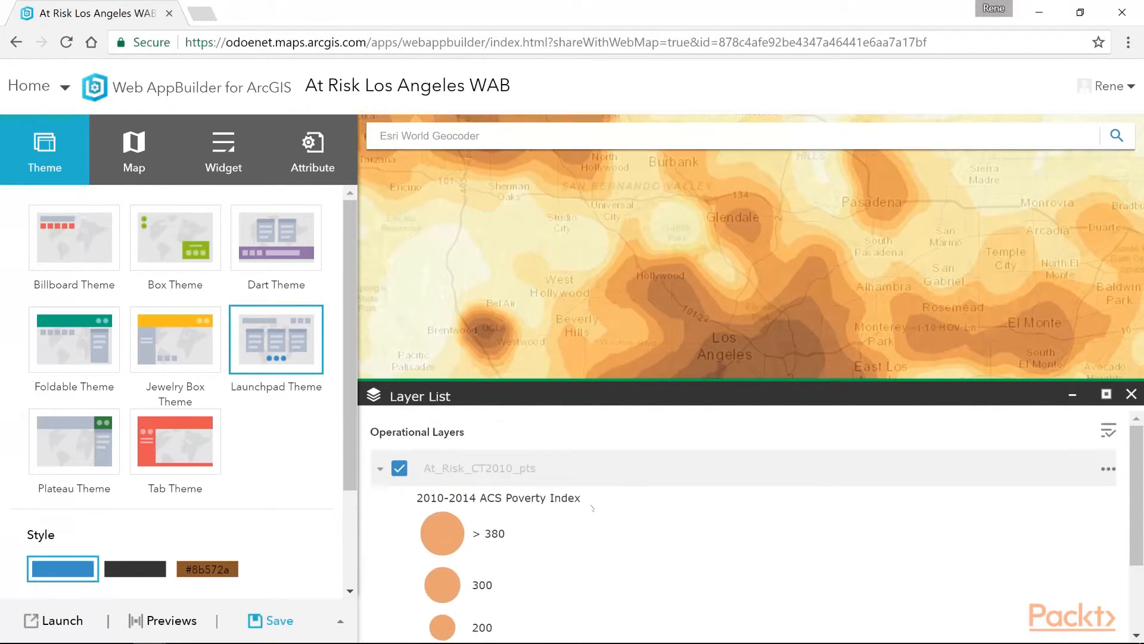
pyautogui.click(380, 468)
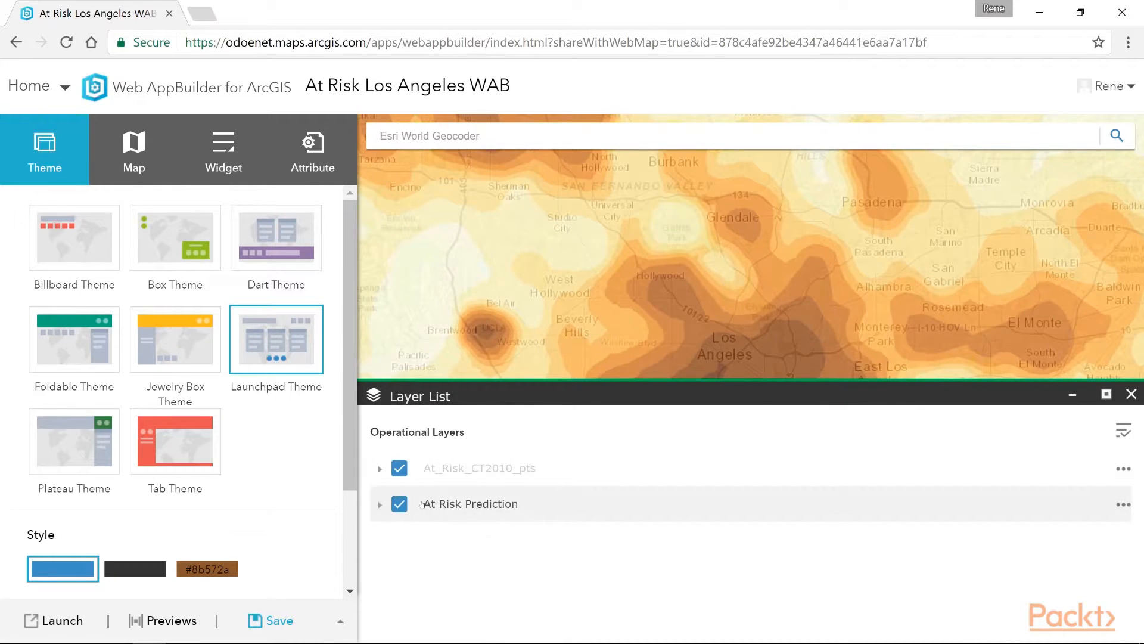
pyautogui.click(833, 401)
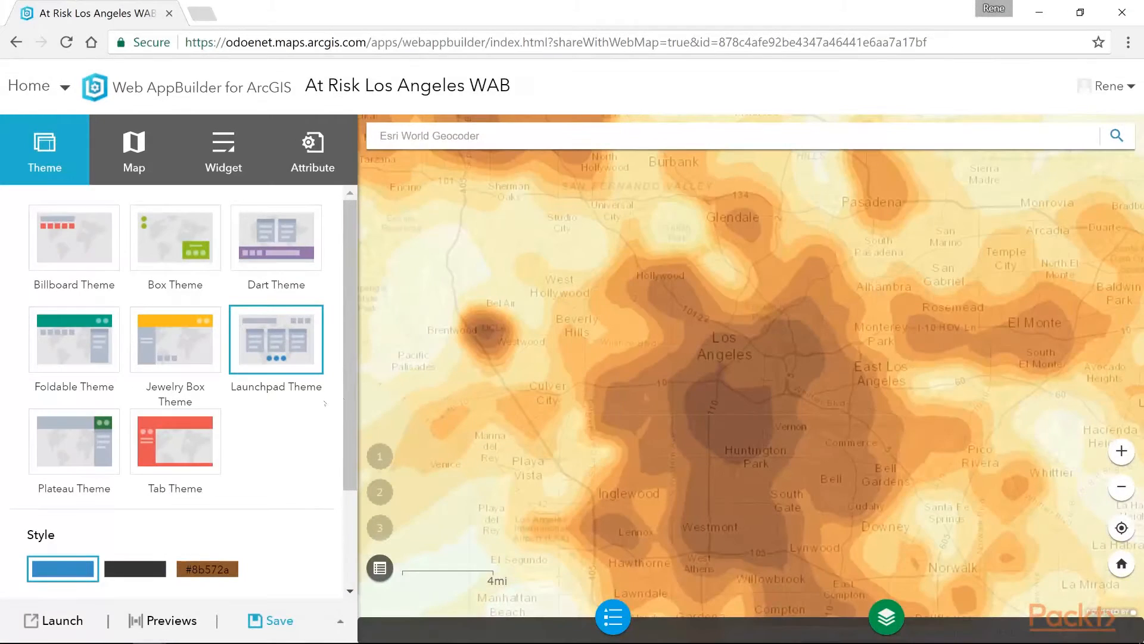
# Try the dark and custom brown styles of the Launchpad theme, cancel the colour picker and return to the blue style.
pyautogui.scroll(-2, 345, 406)
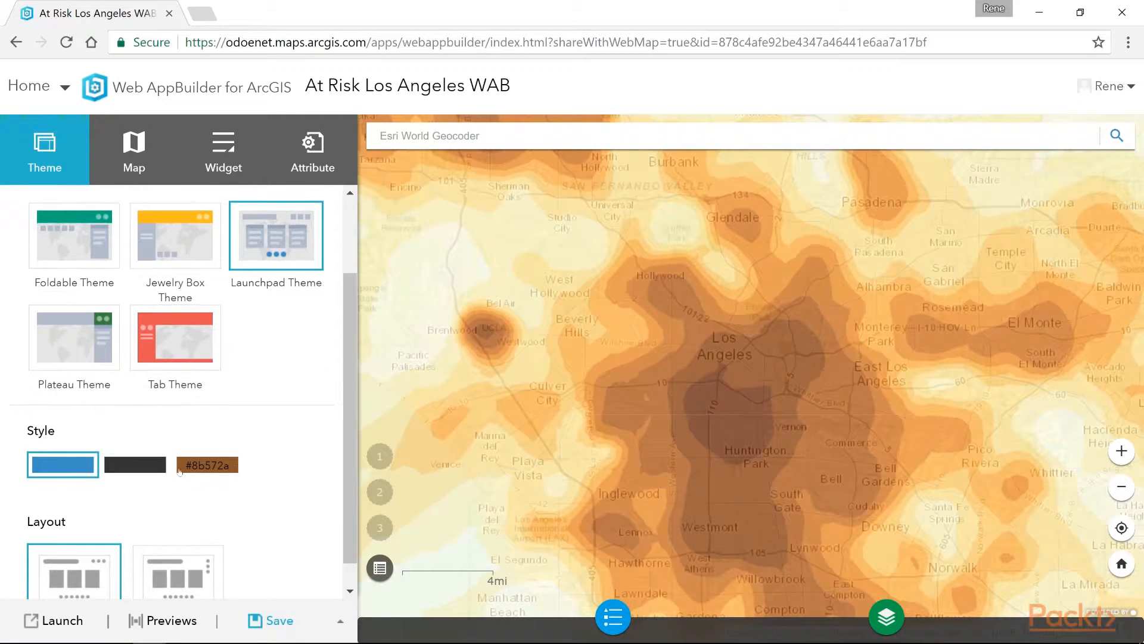
pyautogui.click(147, 462)
pyautogui.click(203, 465)
pyautogui.click(204, 469)
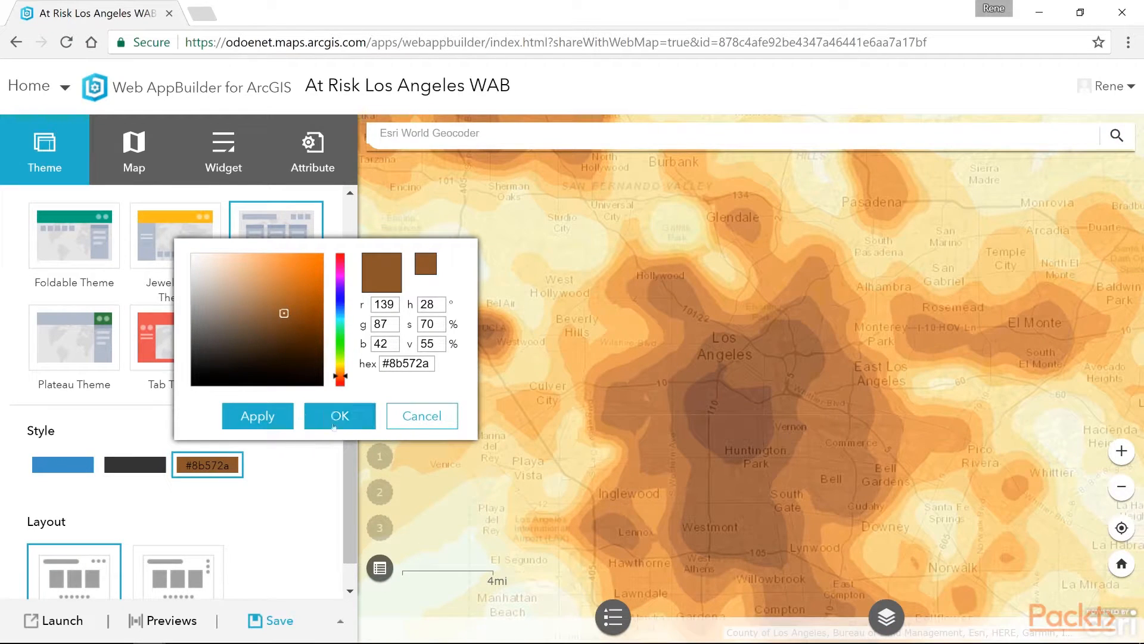
pyautogui.click(420, 417)
pyautogui.click(72, 465)
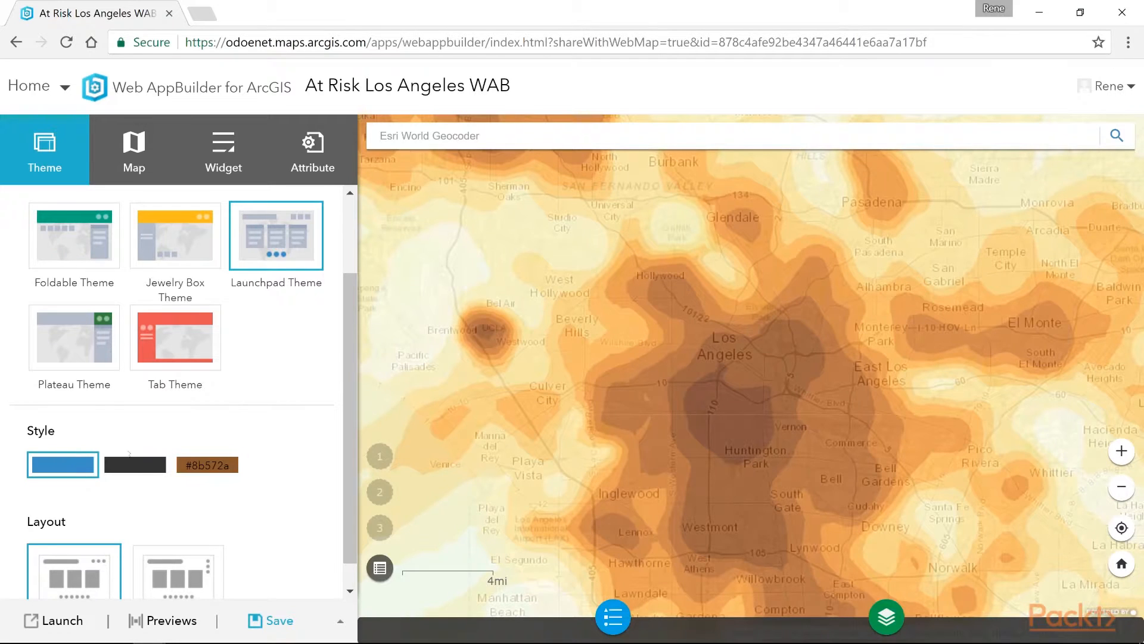
# Try the second layout of the Launchpad theme and return to the first layout.
pyautogui.scroll(-1, 349, 366)
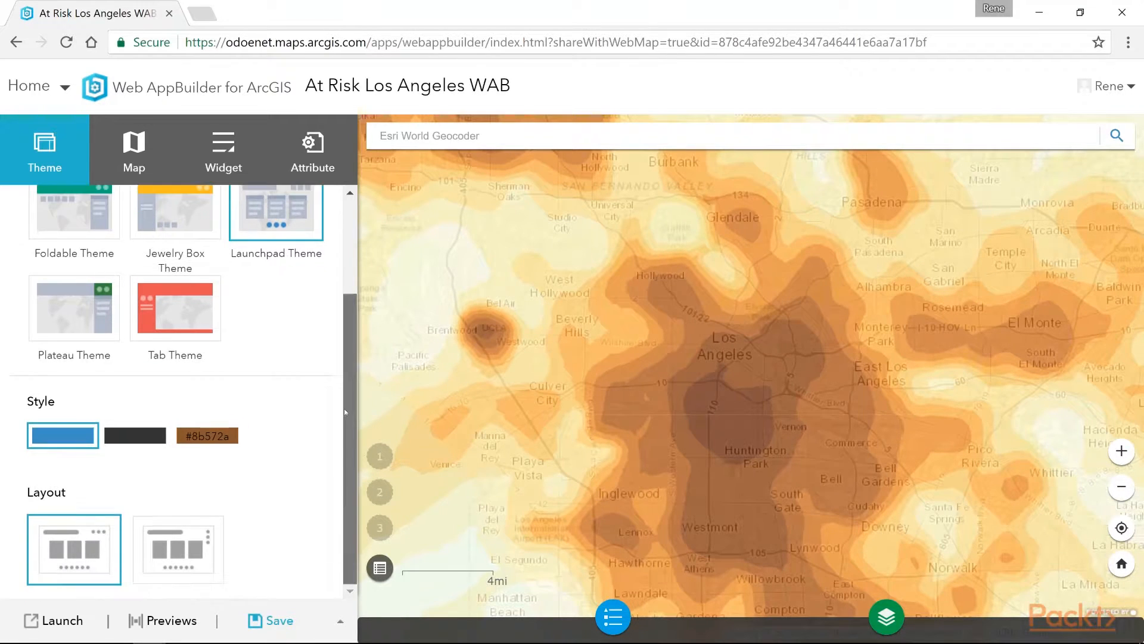
pyautogui.click(166, 549)
pyautogui.click(87, 554)
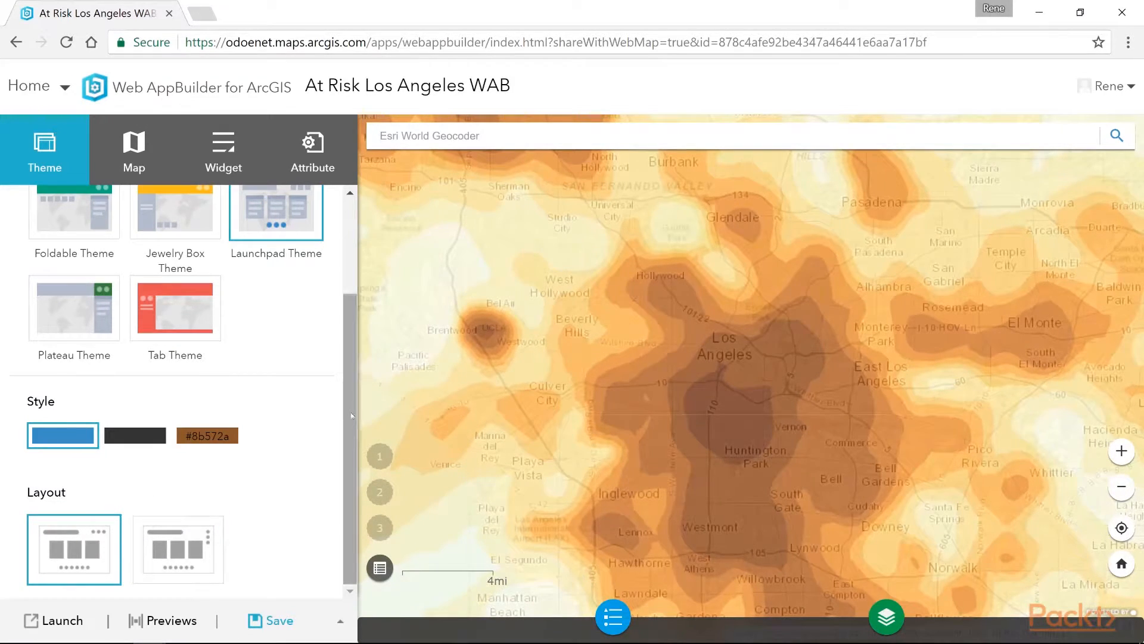
# Open the app's map settings, review the extent and visible scale options, and zoom the preview map out and back in.
pyautogui.scroll(2, 352, 431)
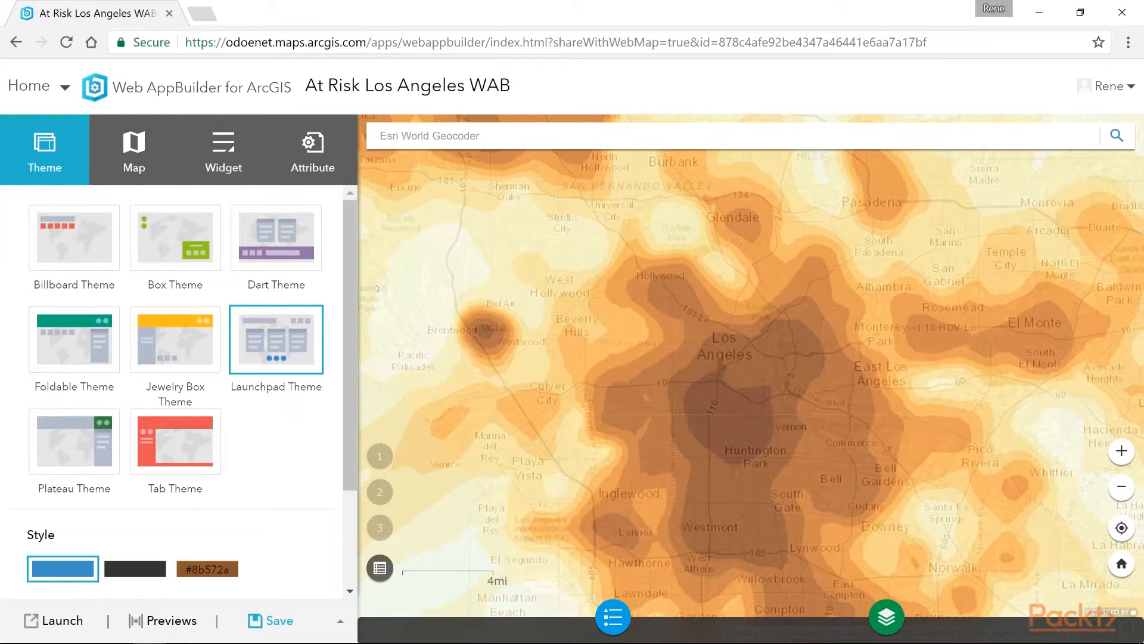
pyautogui.click(149, 154)
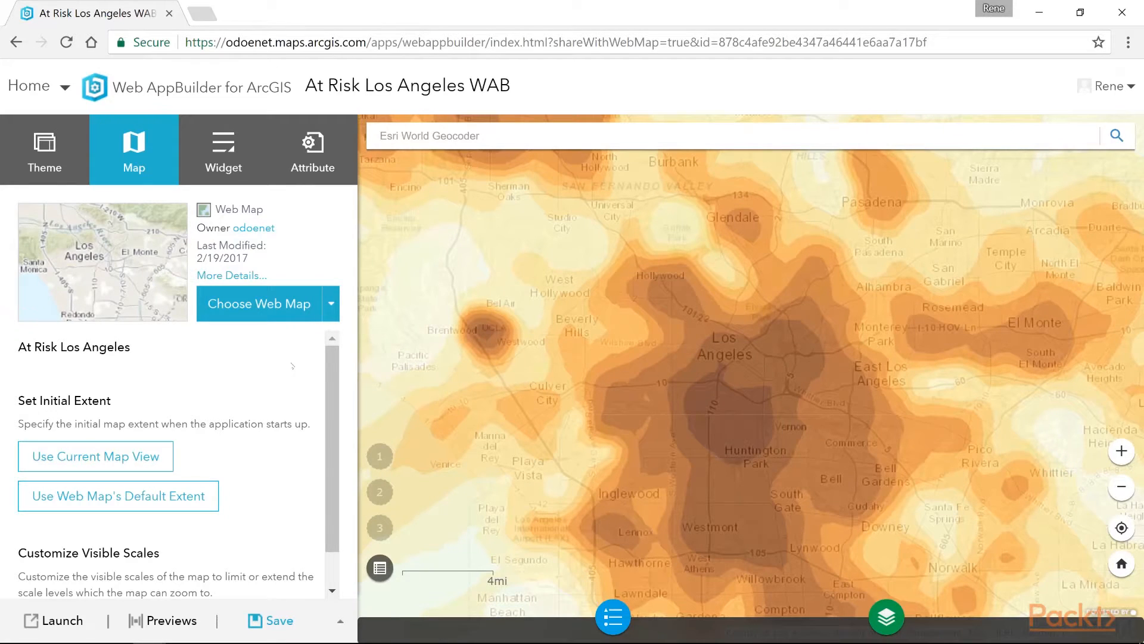
pyautogui.scroll(-1, 337, 400)
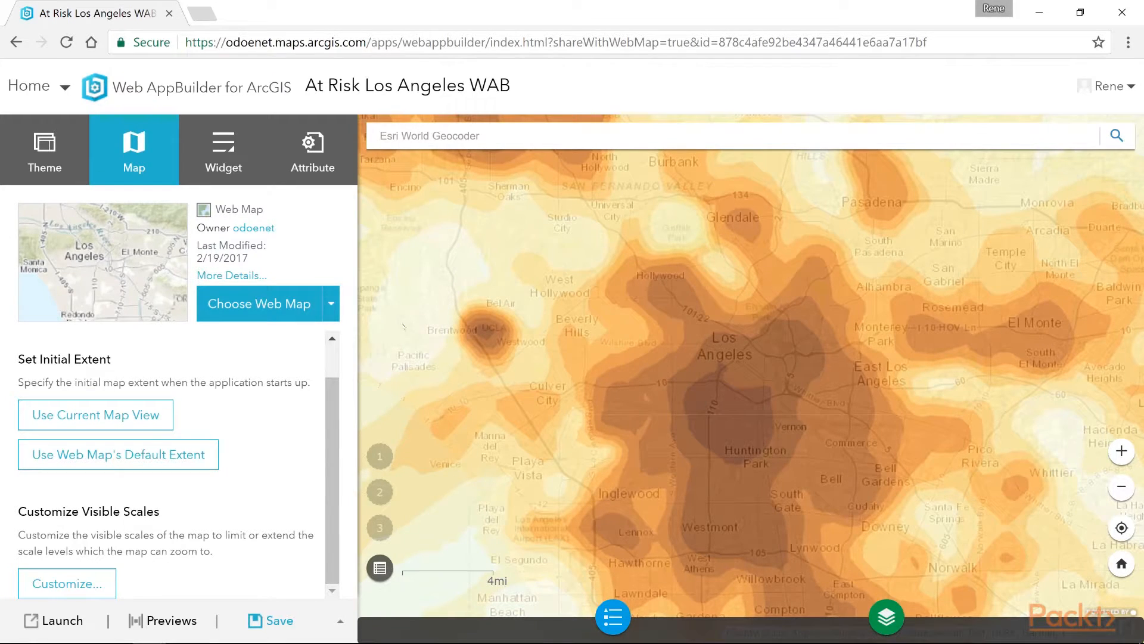
pyautogui.click(1121, 487)
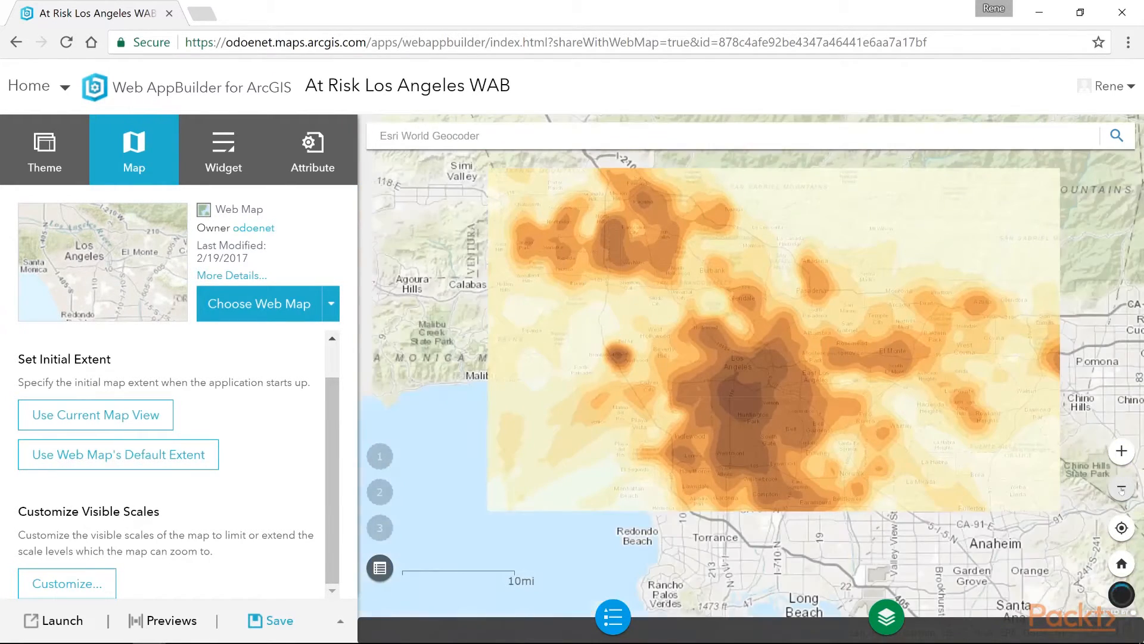
pyautogui.click(1128, 451)
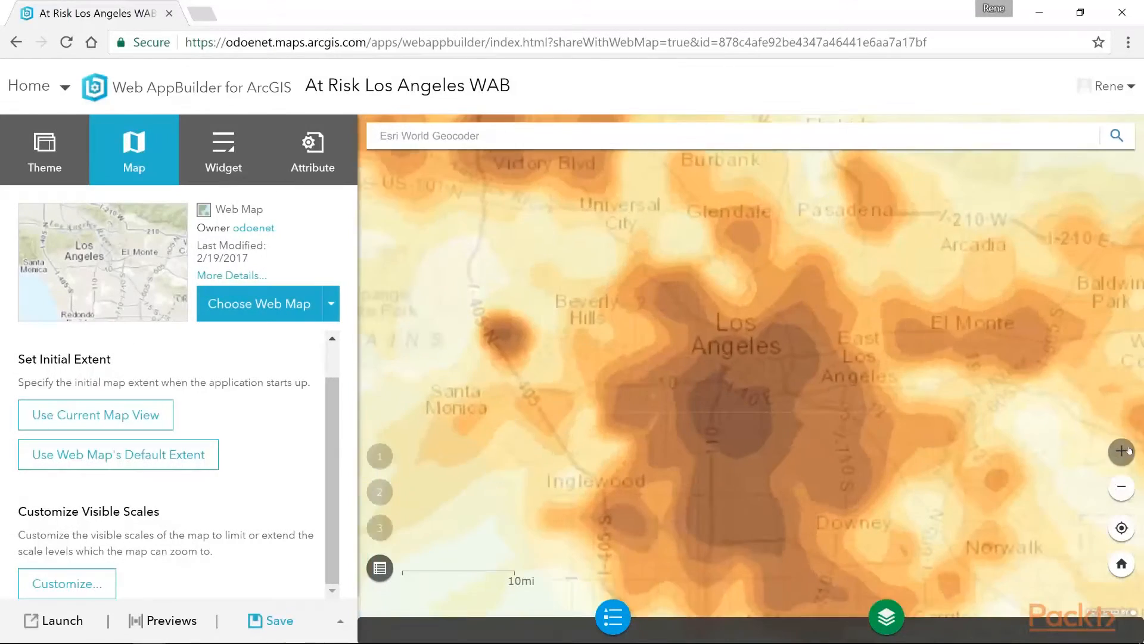
# Delete every visible scale above 2,311,162.217155 from the map's scale list, and test the zoom range in the preview.
pyautogui.click(67, 583)
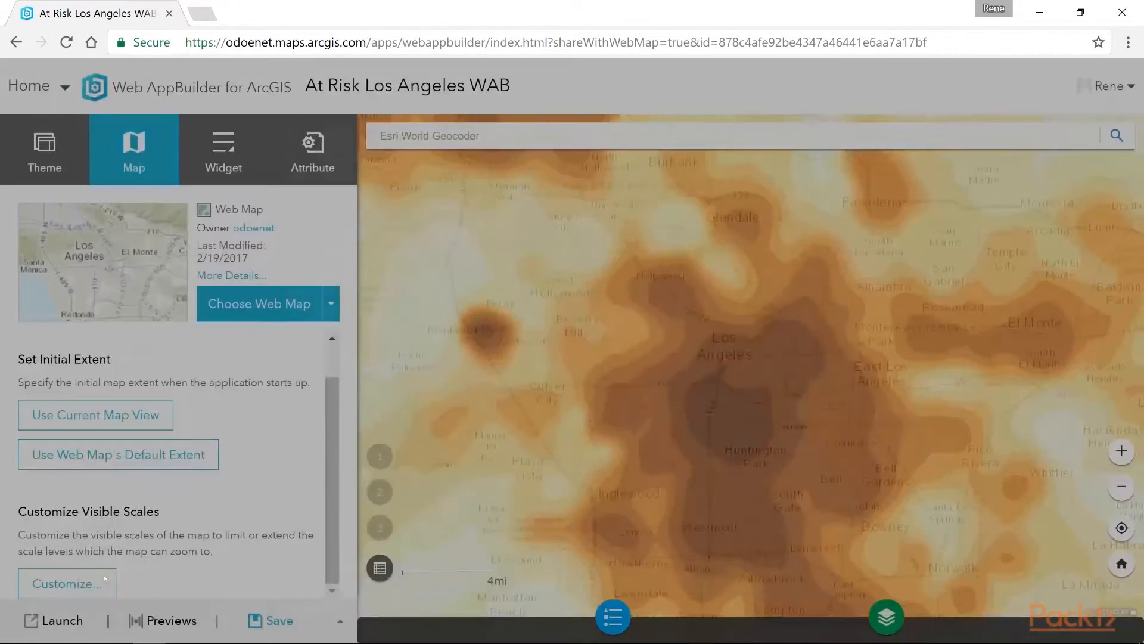
pyautogui.click(383, 216)
pyautogui.click(352, 191)
pyautogui.click(356, 214)
pyautogui.click(353, 190)
pyautogui.click(354, 210)
pyautogui.click(351, 191)
pyautogui.click(353, 217)
pyautogui.click(349, 192)
pyautogui.click(351, 207)
pyautogui.click(352, 192)
pyautogui.click(354, 215)
pyautogui.click(351, 190)
pyautogui.click(354, 217)
pyautogui.click(351, 190)
pyautogui.click(354, 217)
pyautogui.click(351, 190)
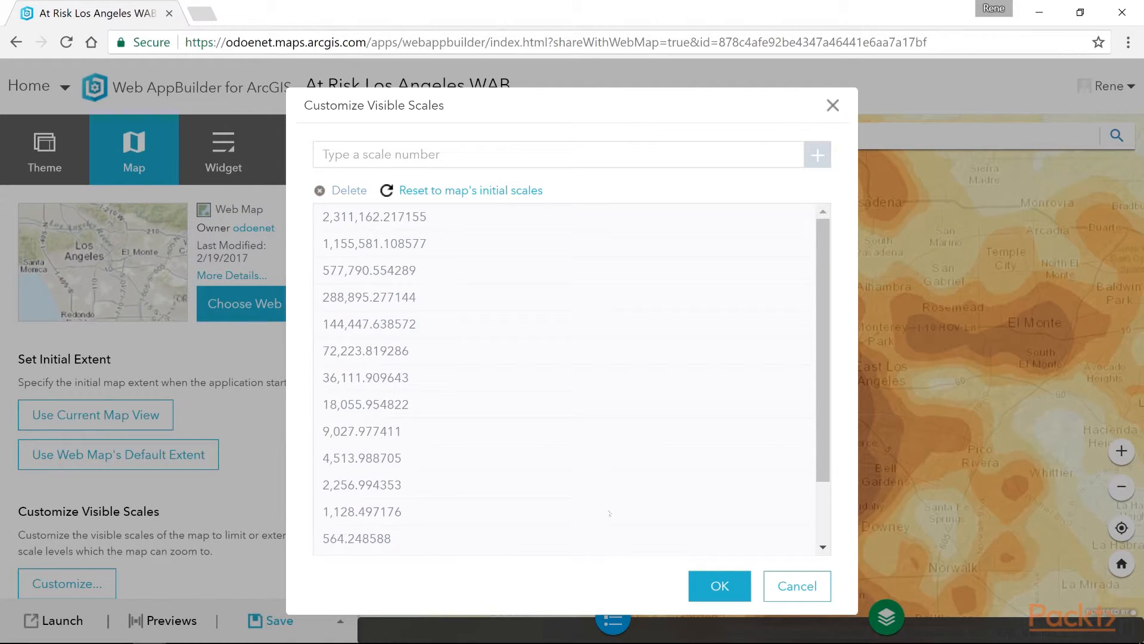
pyautogui.click(714, 587)
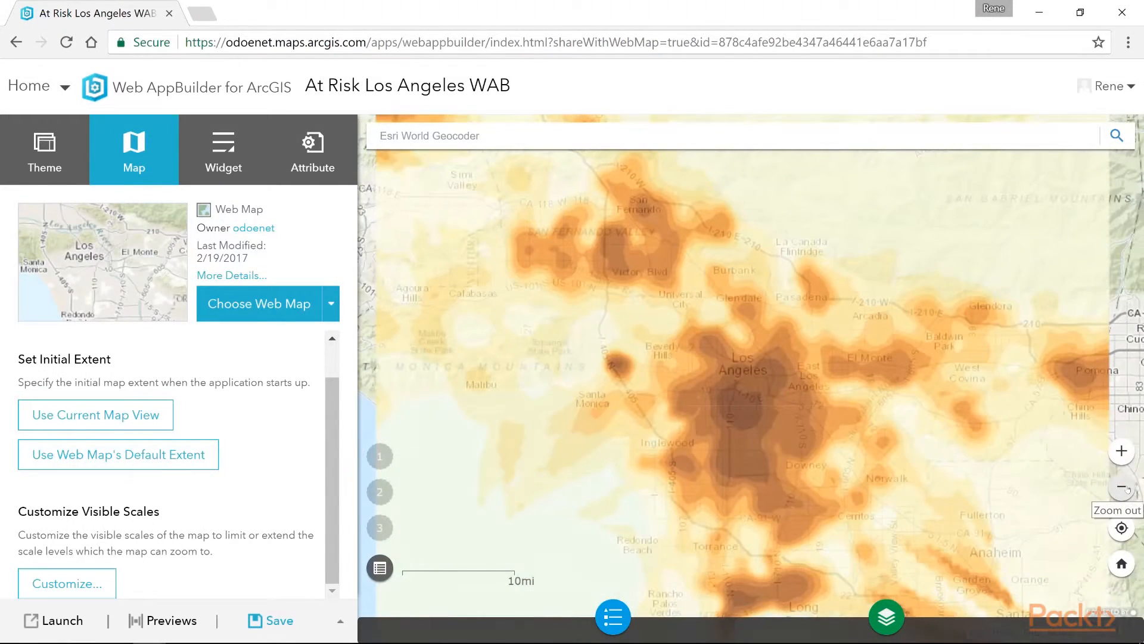
pyautogui.click(1121, 452)
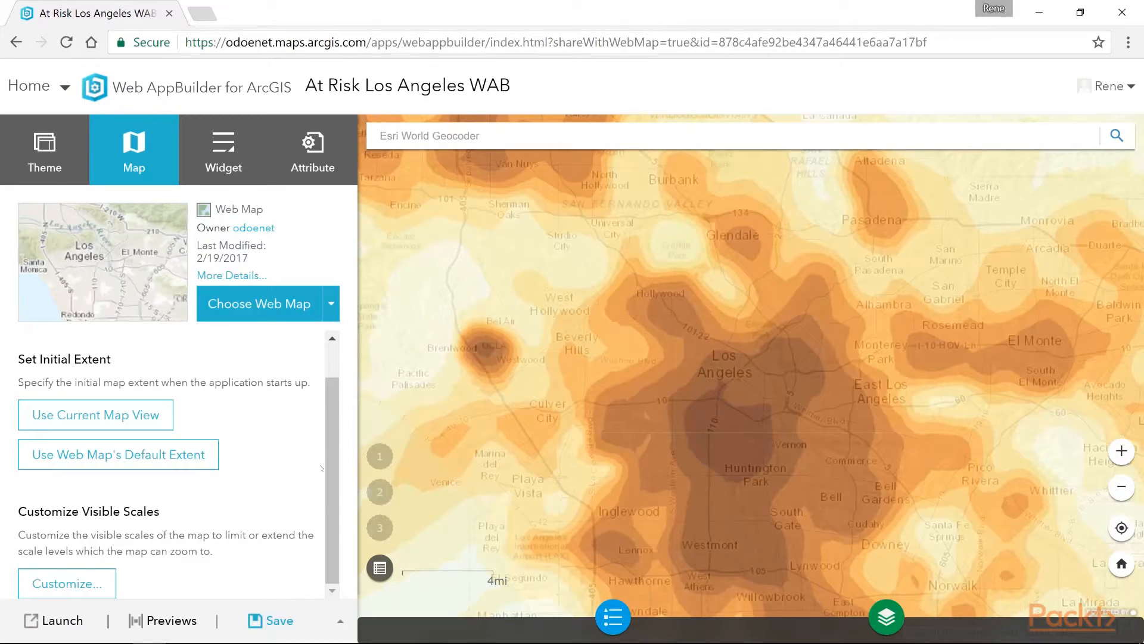
# Delete the 2,311,162.217155 scale from the map's visible scales and test zooming out in the preview.
pyautogui.click(53, 583)
pyautogui.click(407, 216)
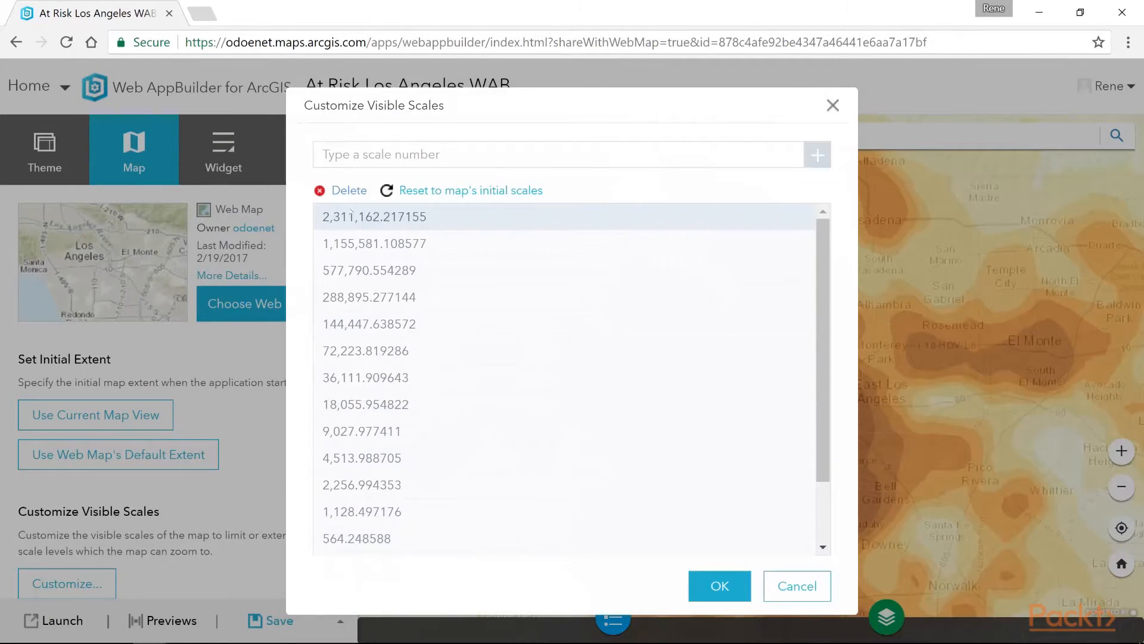
pyautogui.click(349, 191)
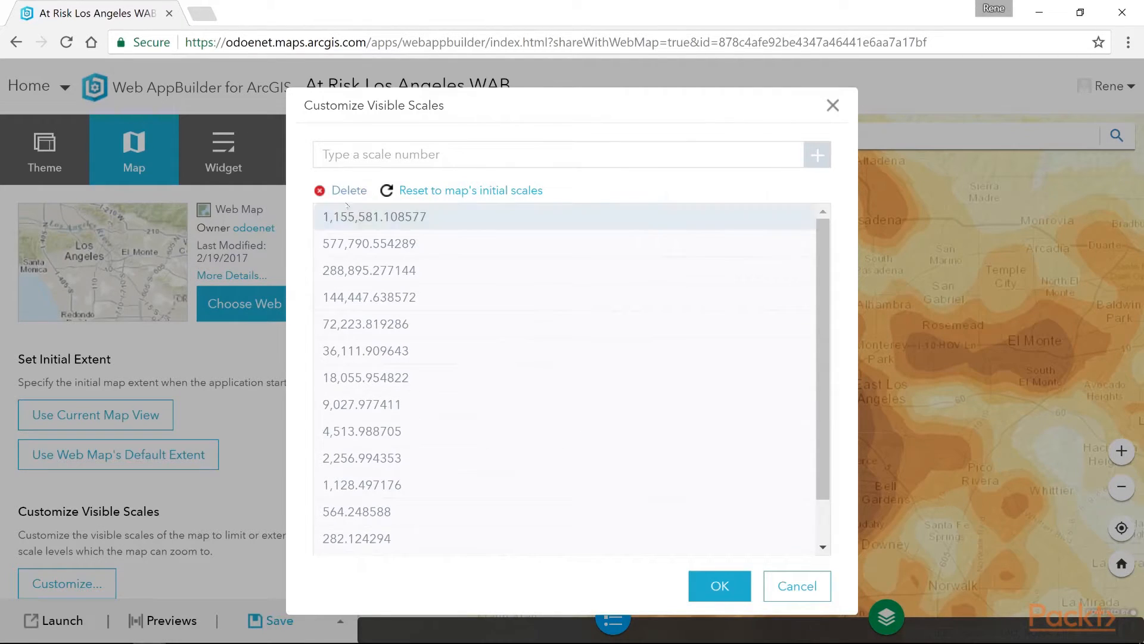
pyautogui.click(721, 586)
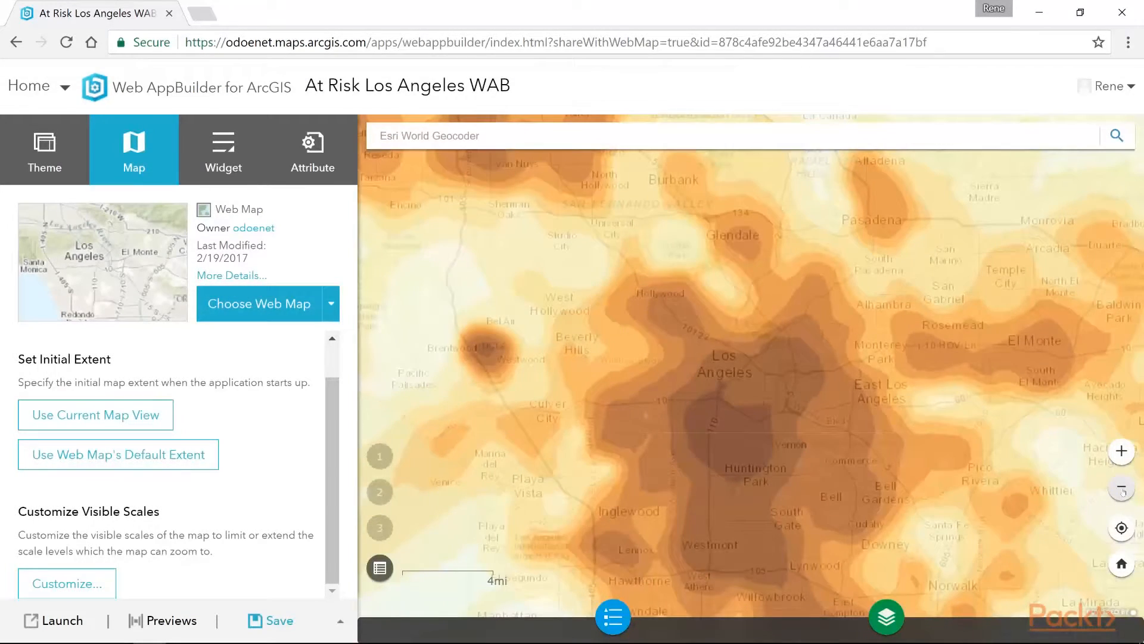
pyautogui.click(1123, 490)
# Review the configurations of the Coordinate and Extent Navigate widgets, cancelling both without changes.
pyautogui.click(232, 165)
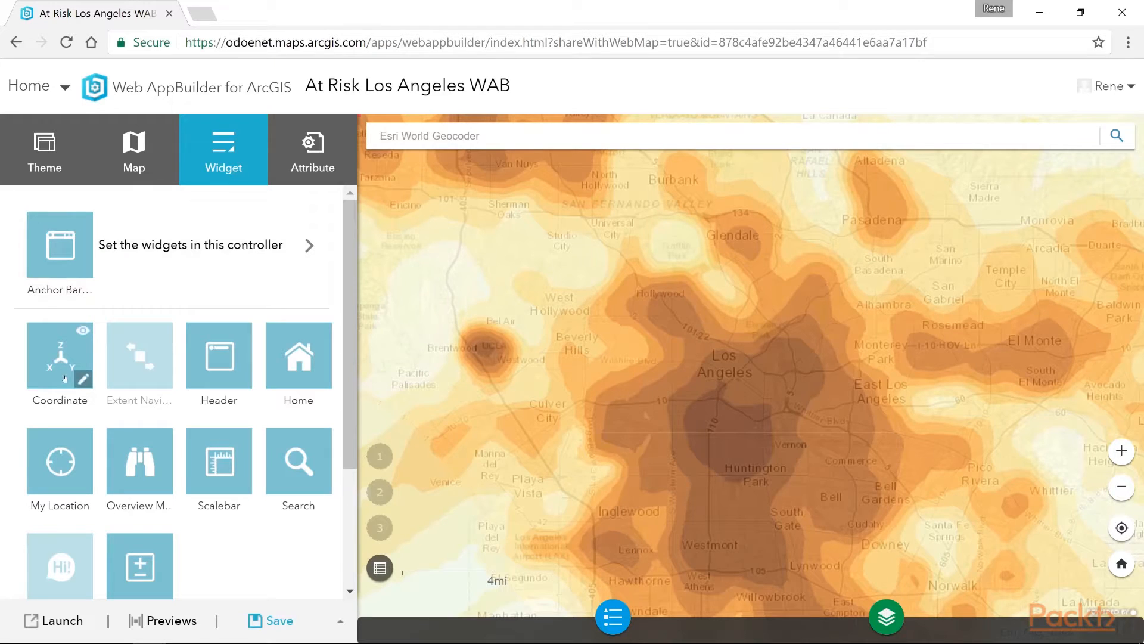
pyautogui.click(84, 380)
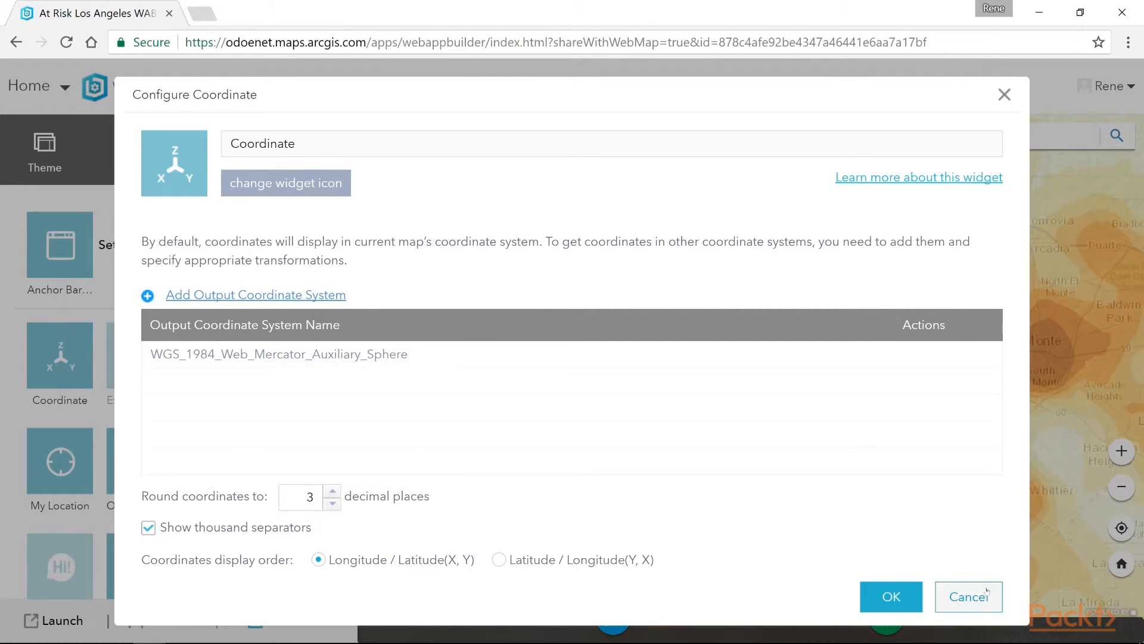
pyautogui.click(969, 597)
pyautogui.moveTo(151, 387)
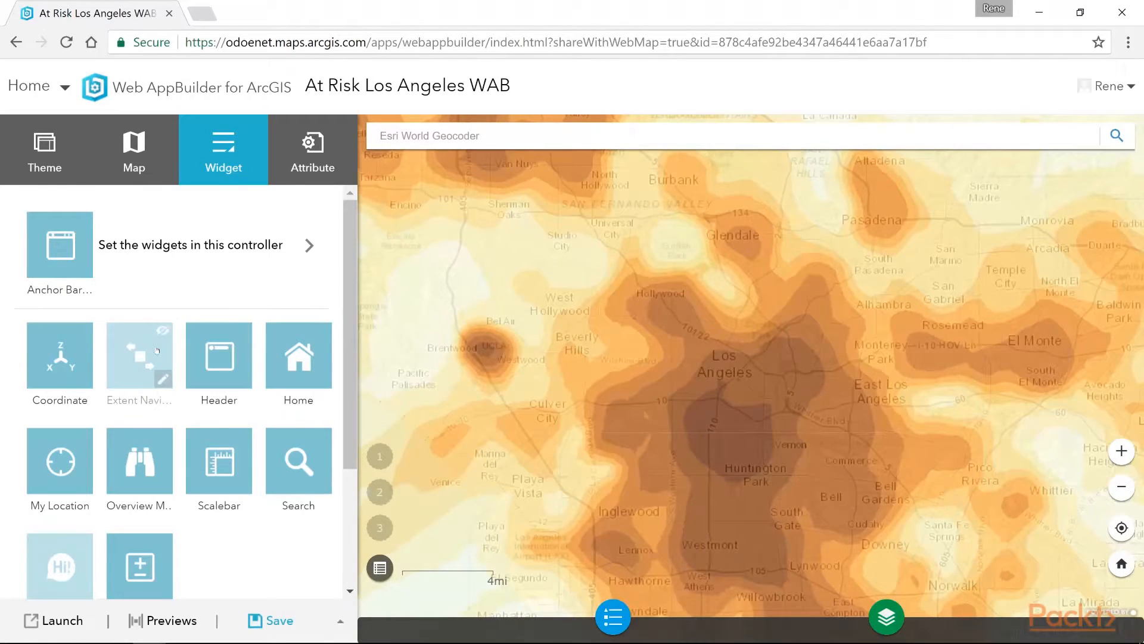
pyautogui.click(162, 379)
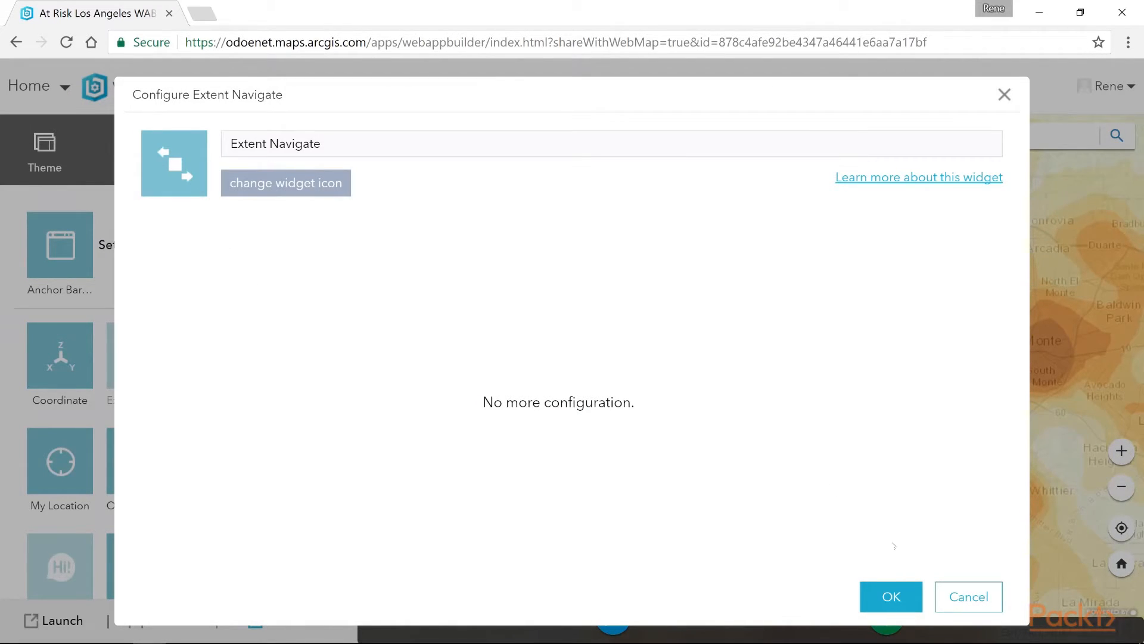
pyautogui.click(963, 597)
# Review the Search widget's source and general settings, and cancel without changes.
pyautogui.moveTo(304, 469)
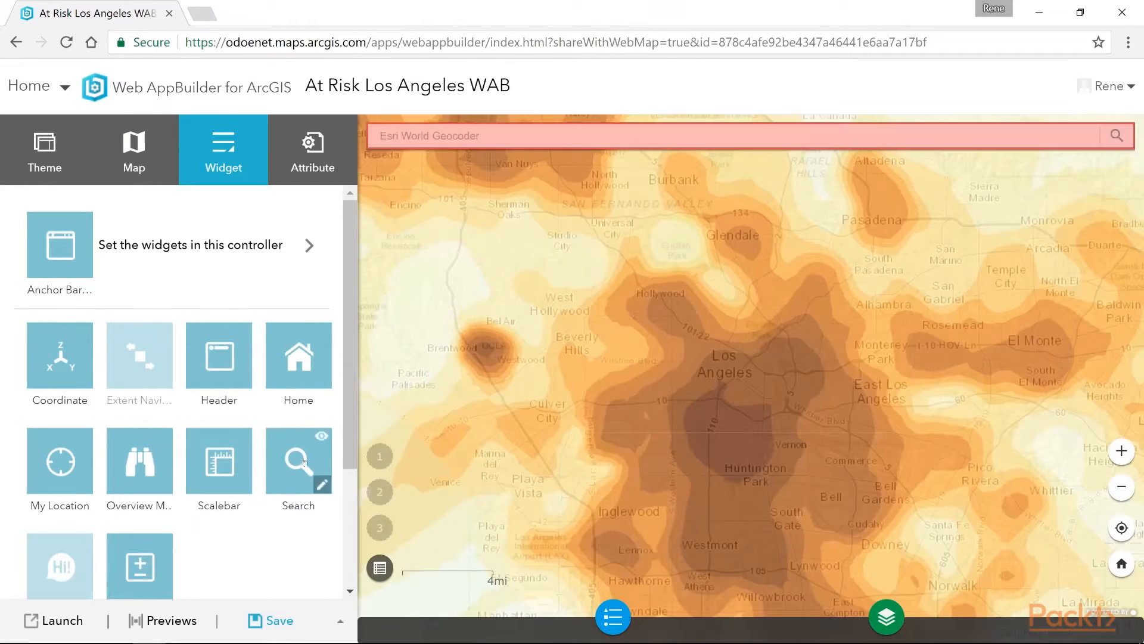
pyautogui.click(322, 484)
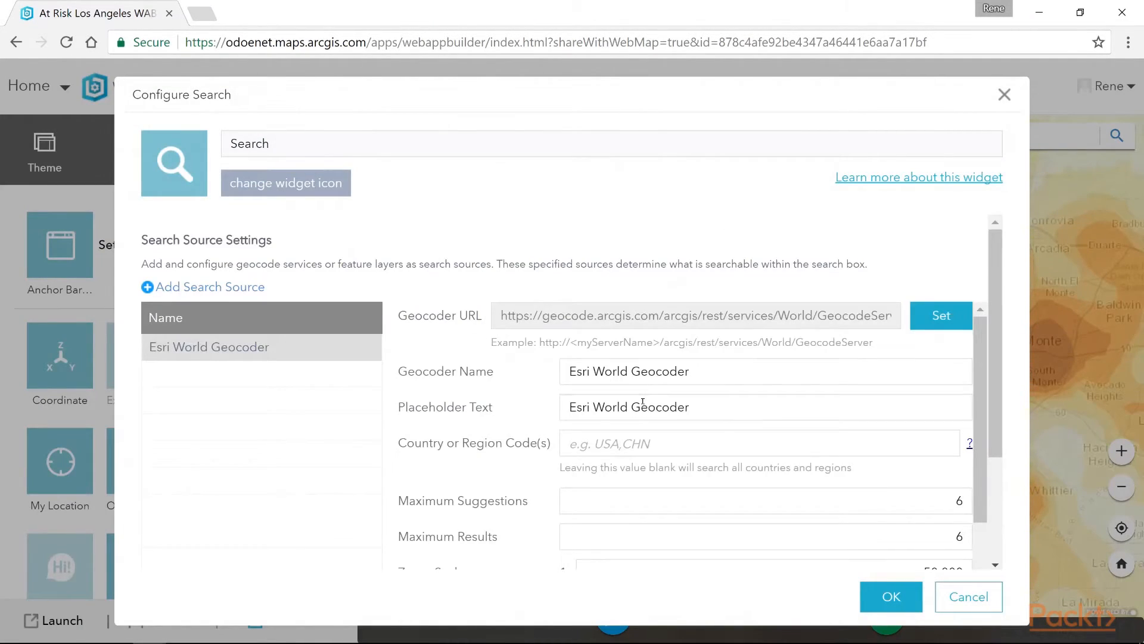
pyautogui.scroll(-2, 1006, 420)
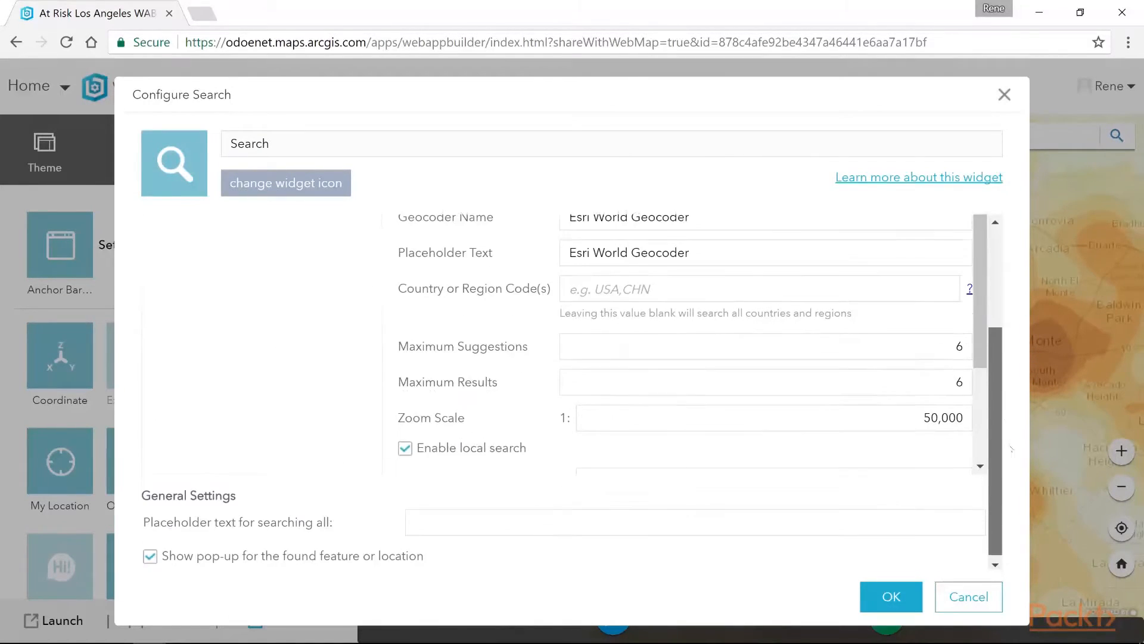
pyautogui.scroll(2, 994, 297)
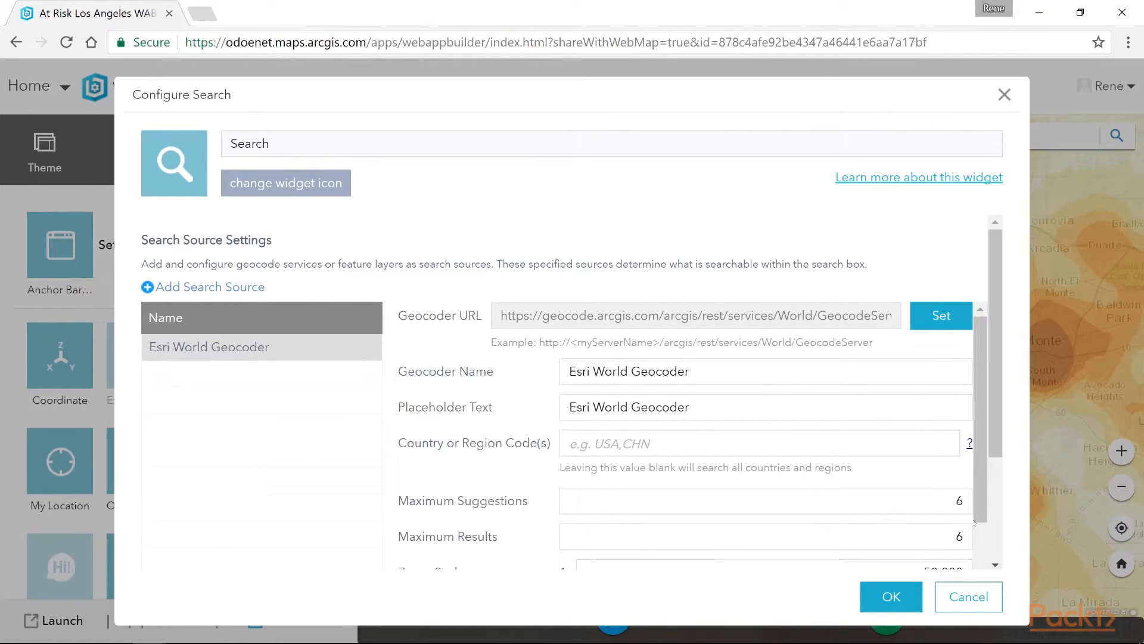
pyautogui.click(970, 597)
# Locate the Zoom Slider and Attribute Table widgets in the preview, and open and close the attribute table.
pyautogui.scroll(-2, 67, 453)
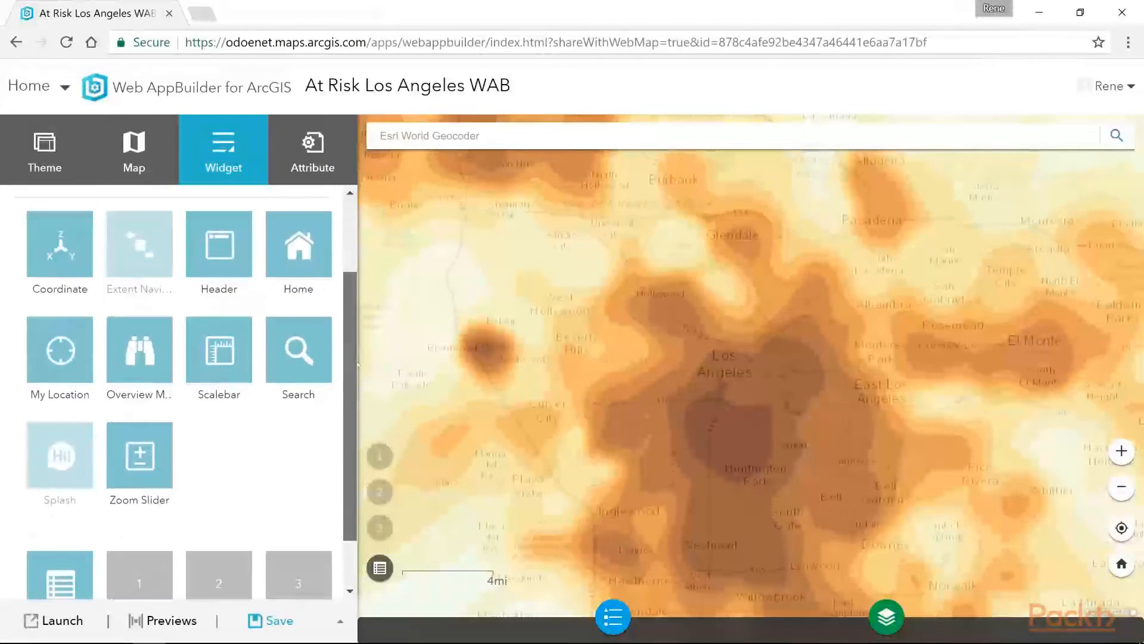
pyautogui.moveTo(157, 458)
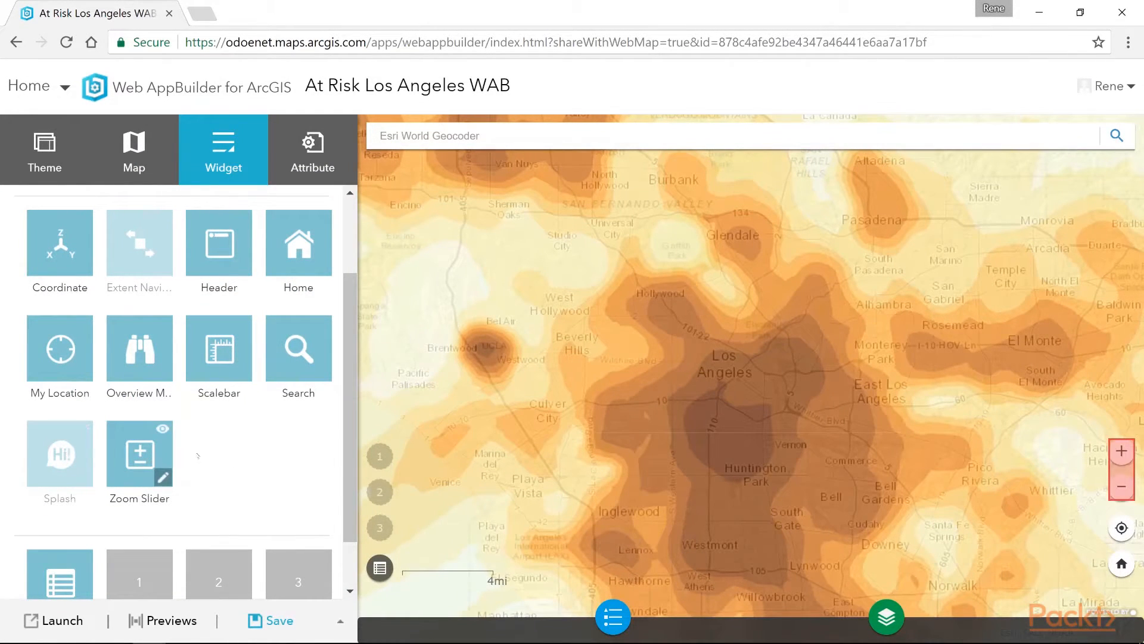
pyautogui.scroll(-1, 137, 525)
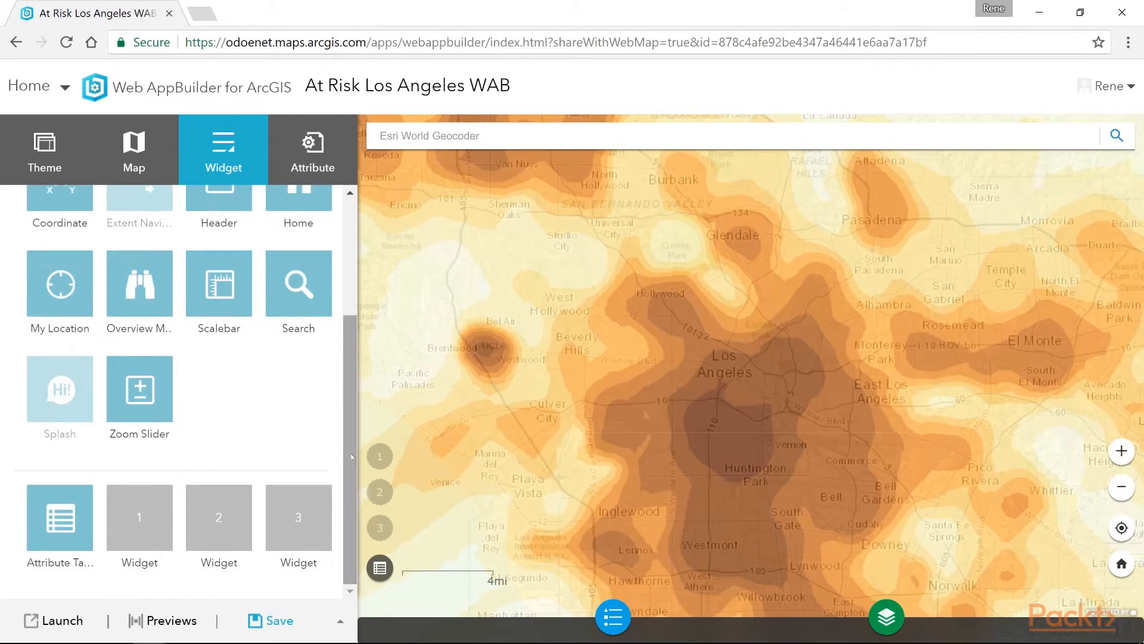
pyautogui.moveTo(60, 519)
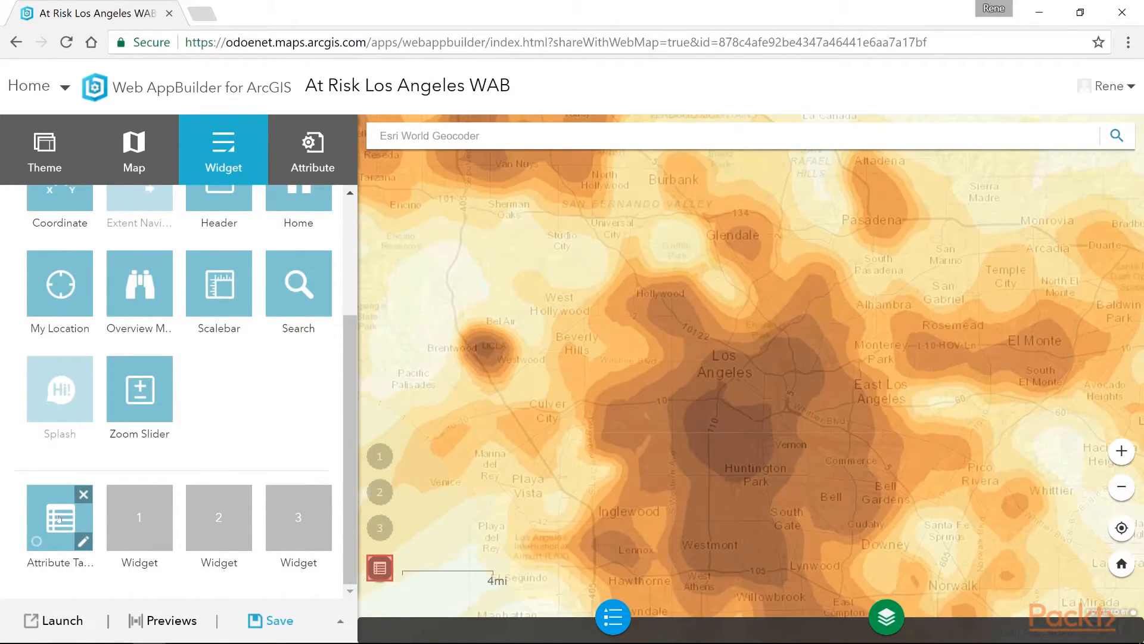
pyautogui.click(381, 571)
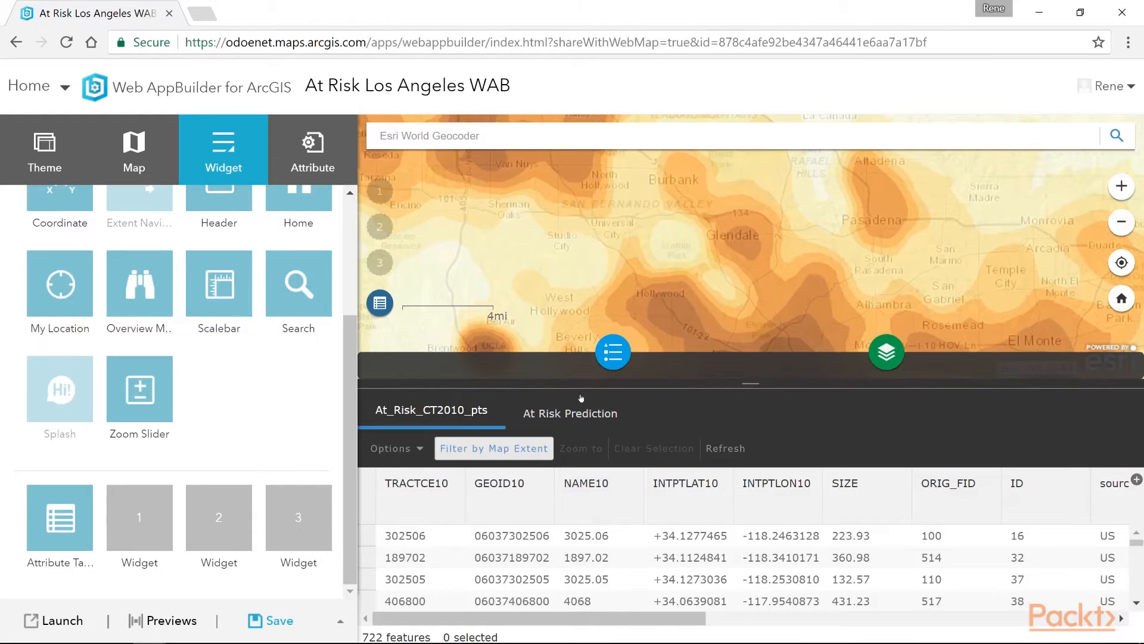
pyautogui.click(380, 303)
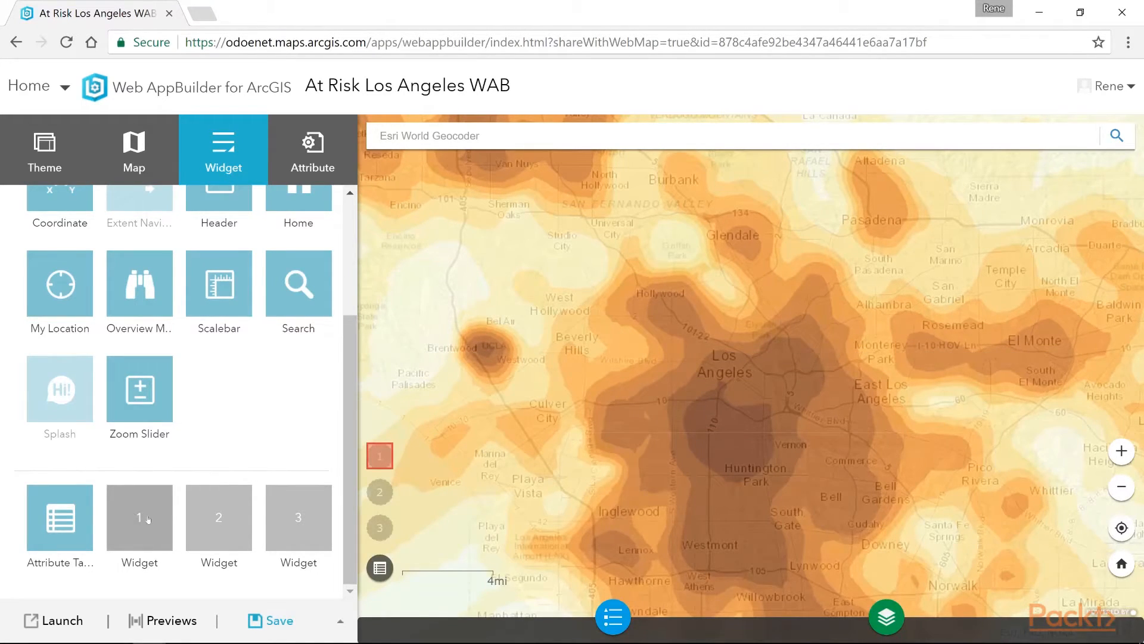
# Add the Print widget to an empty widget slot, keeping its default title, PDF format and MAP_ONLY layout.
pyautogui.click(294, 521)
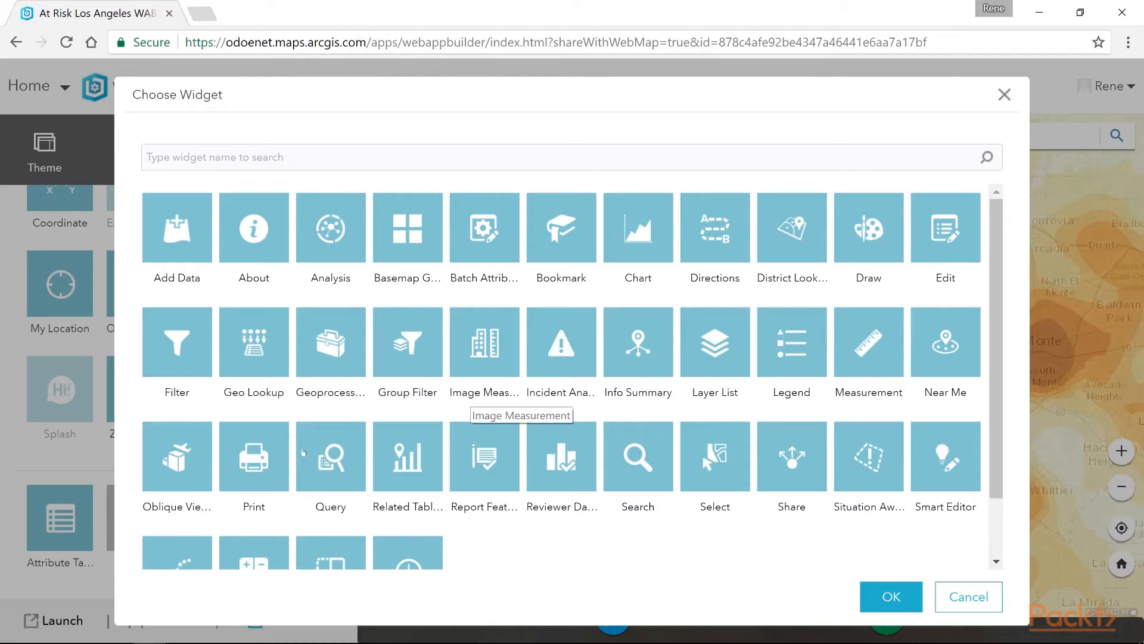
pyautogui.click(265, 459)
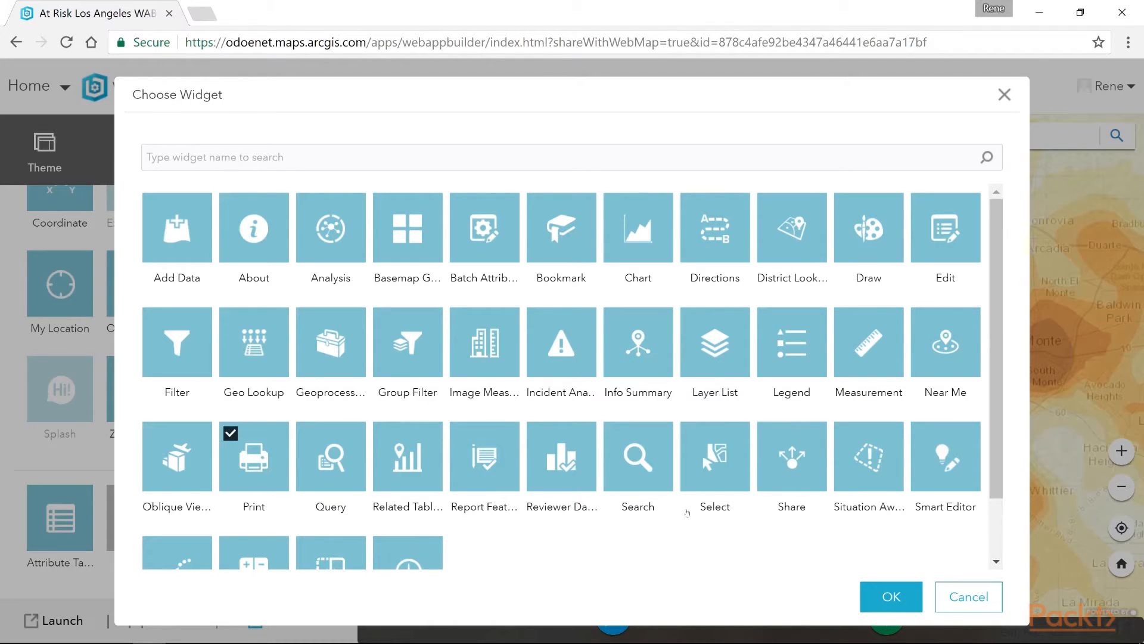
pyautogui.click(891, 596)
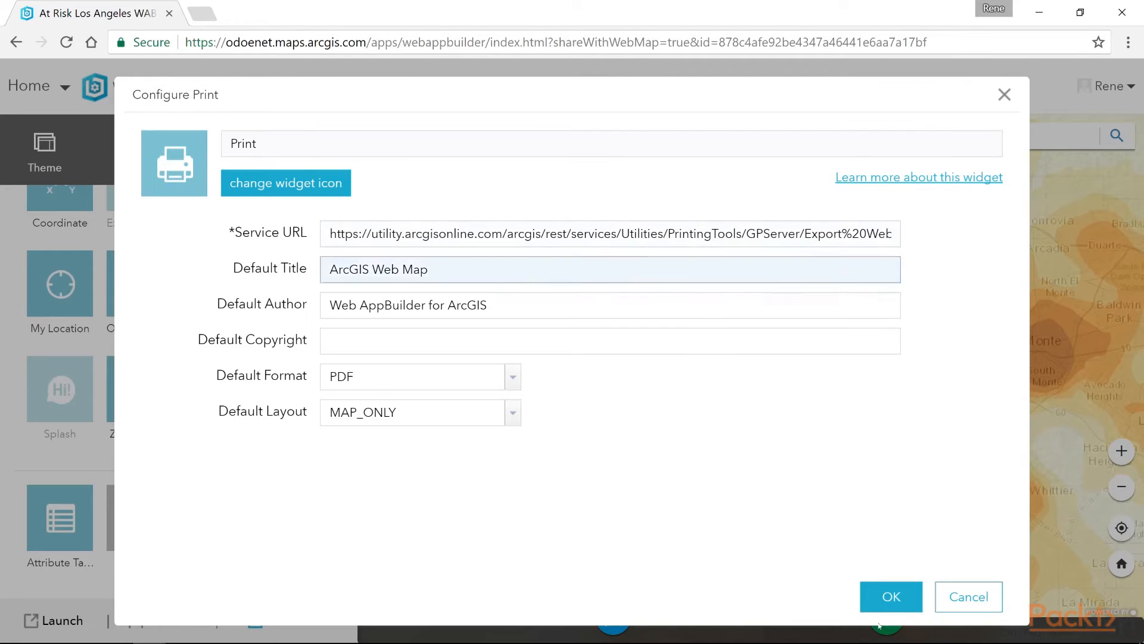
pyautogui.click(891, 595)
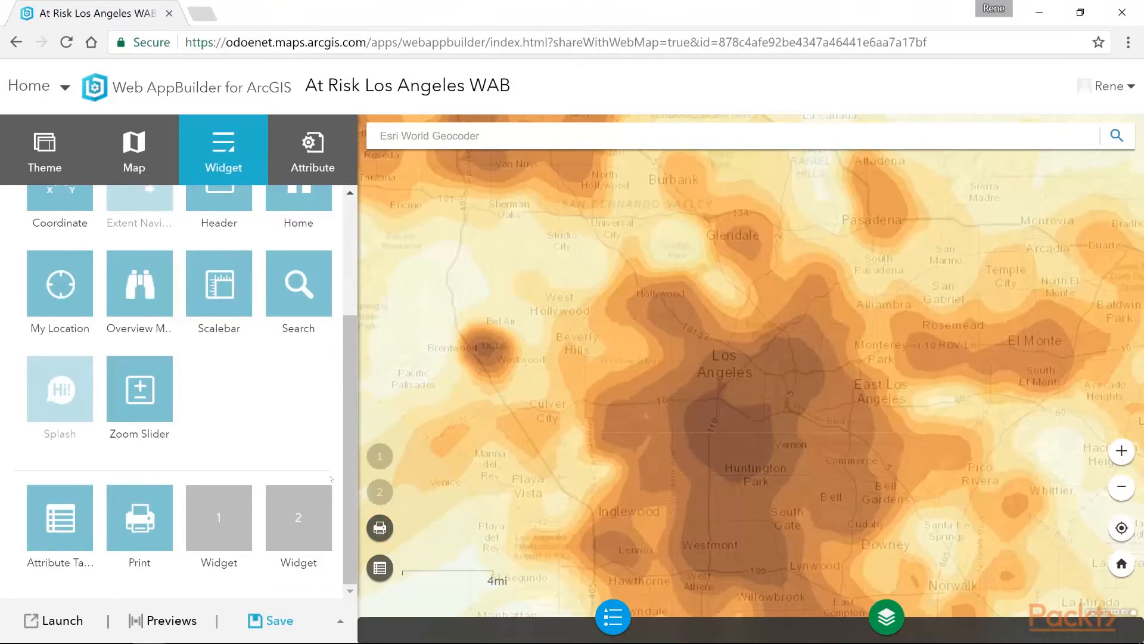
# Review the app's branding and link attributes, save the app and launch it.
pyautogui.click(301, 168)
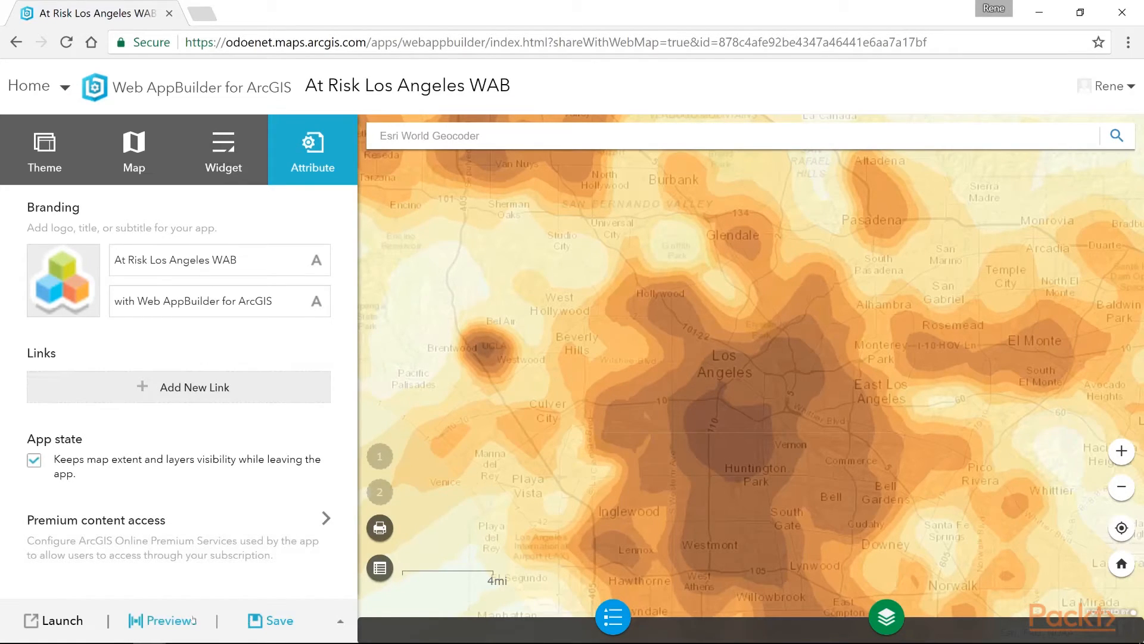
pyautogui.click(263, 622)
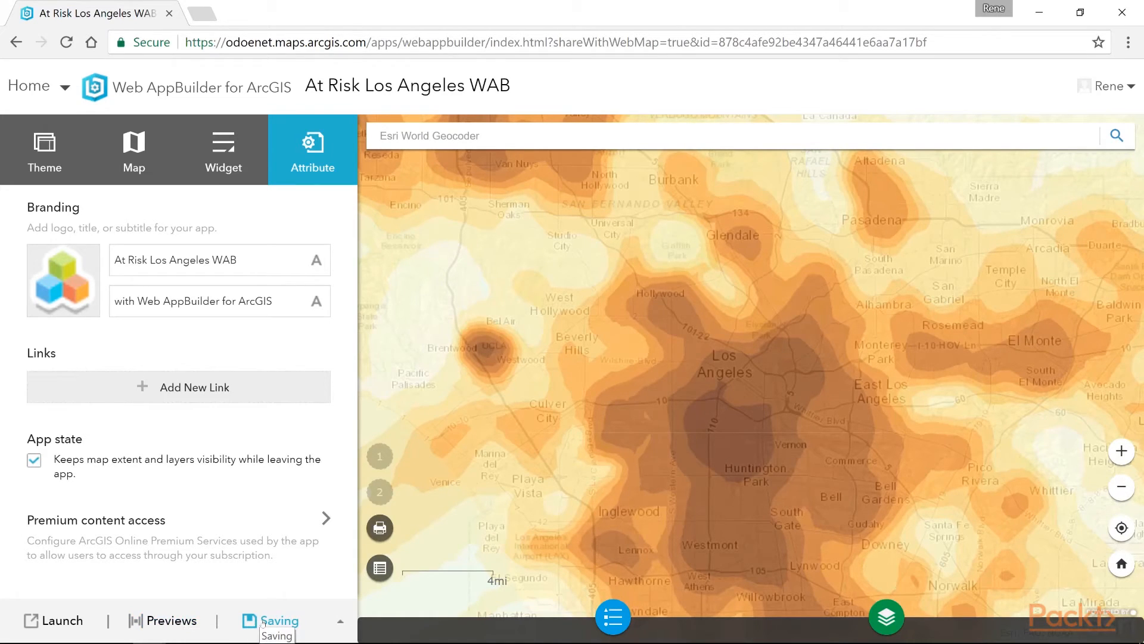
pyautogui.click(62, 621)
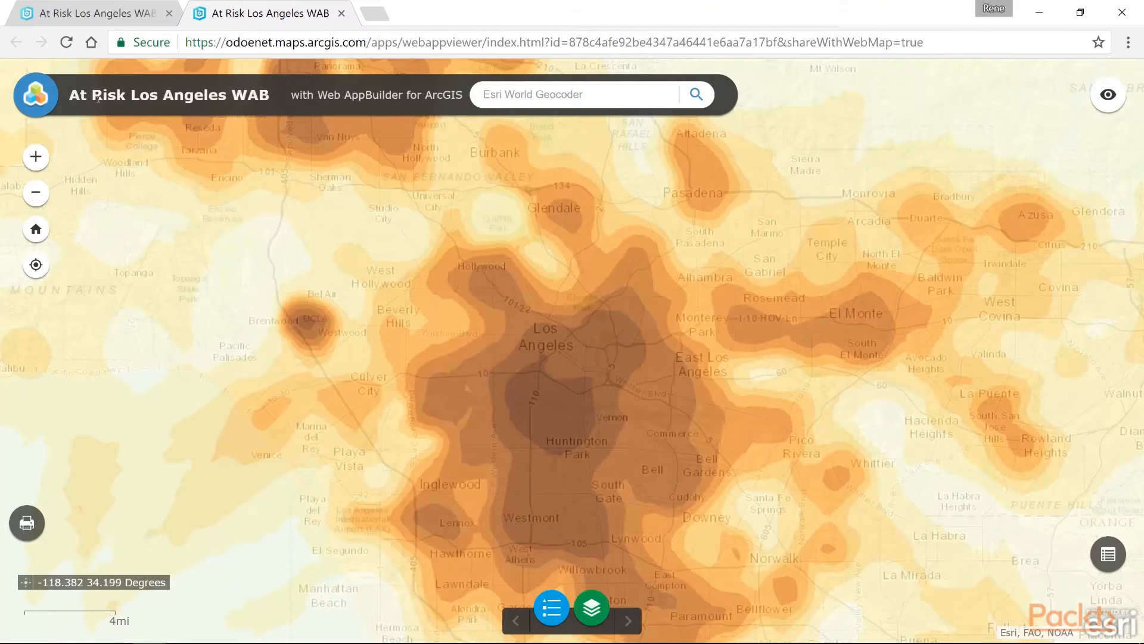
# Check the search box in the launched app, and open and close its Print widget.
pyautogui.click(550, 101)
pyautogui.click(27, 523)
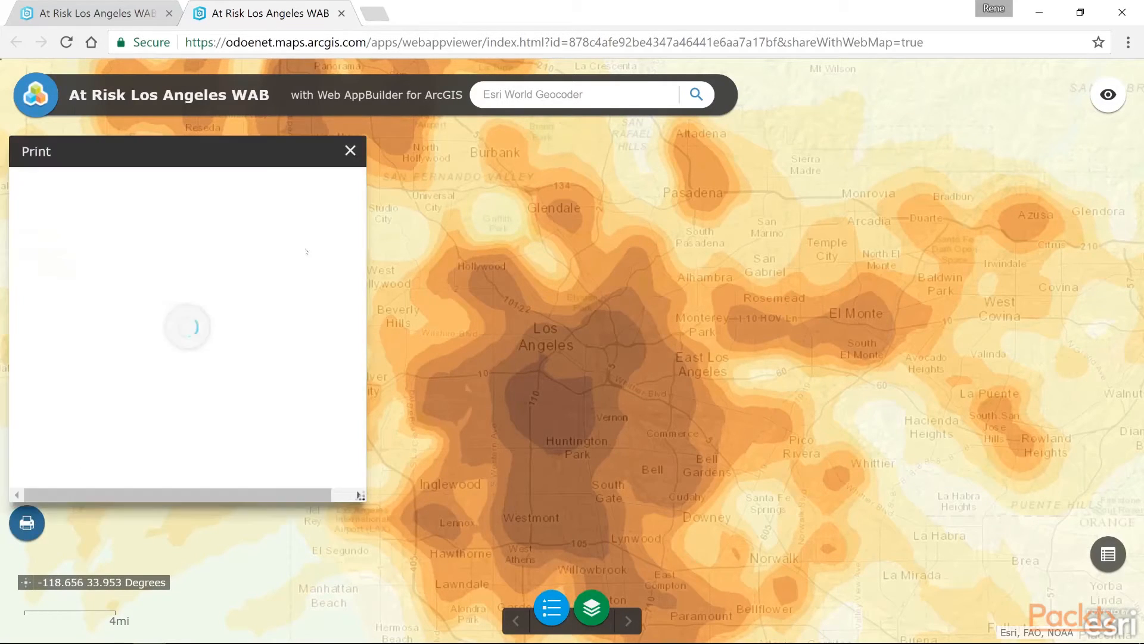
pyautogui.click(351, 151)
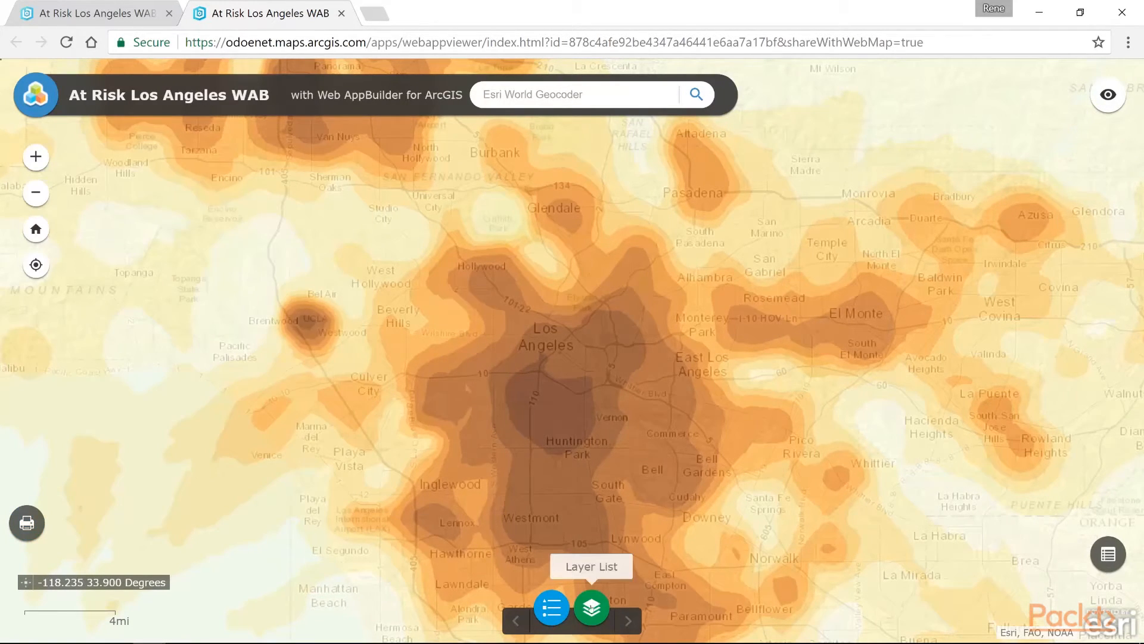
# Open the Layer List widget in the launched app, switch to the Legend widget, and close it.
pyautogui.click(592, 604)
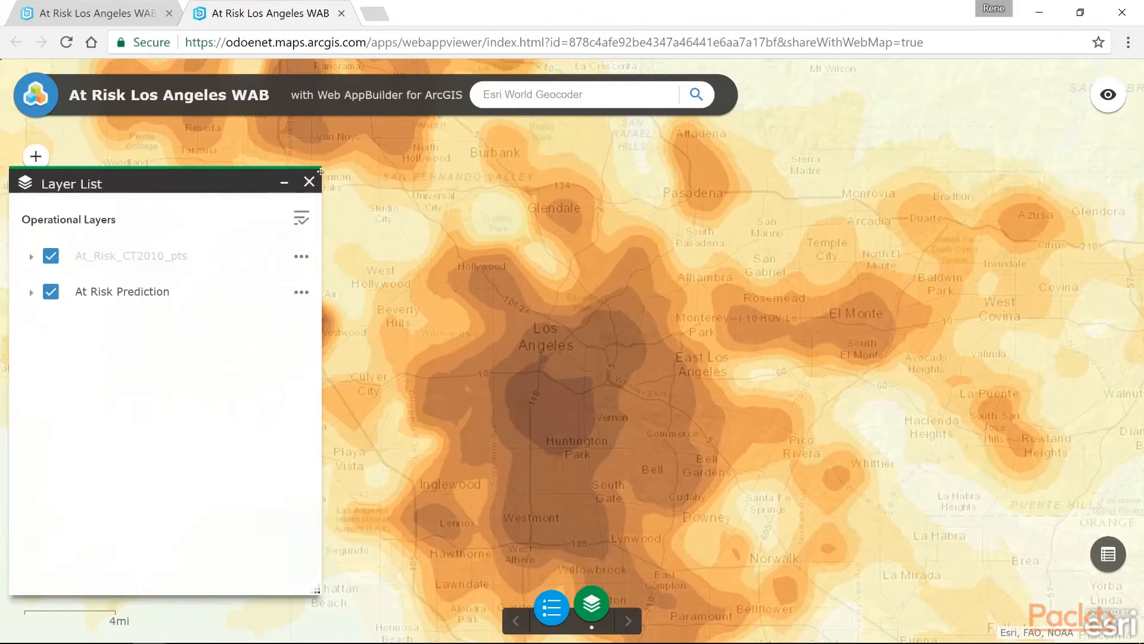
pyautogui.click(551, 606)
pyautogui.click(551, 606)
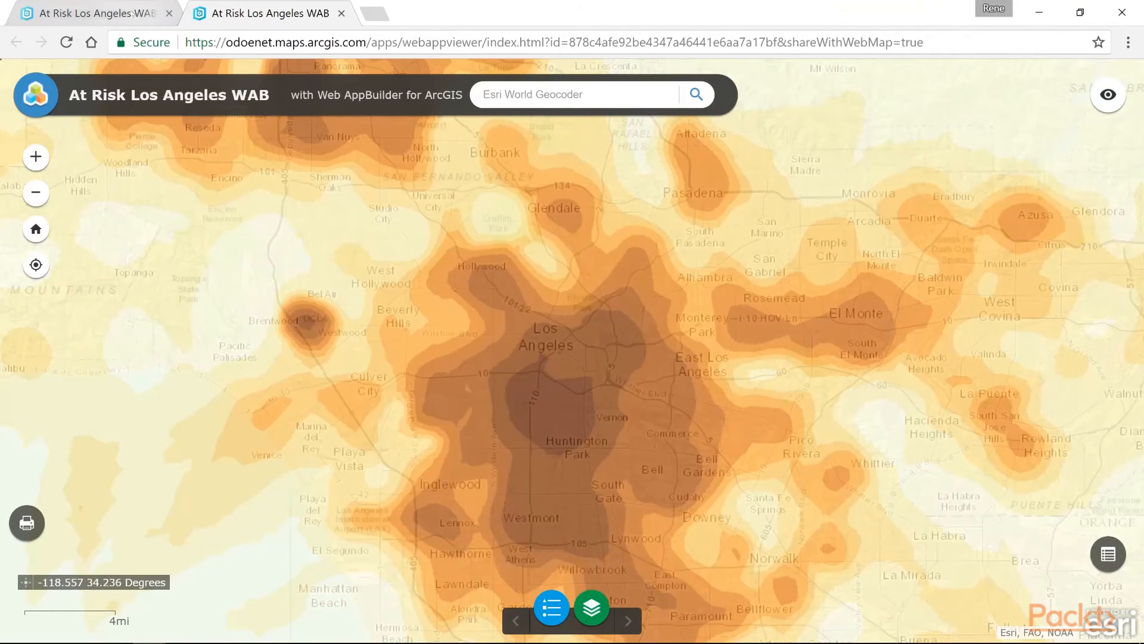
# Return to Web AppBuilder, open the mobile device preview, and check the Legend and Layer List widgets there.
pyautogui.hotkey('ctrl', 'shift', 'Tab')
pyautogui.click(160, 621)
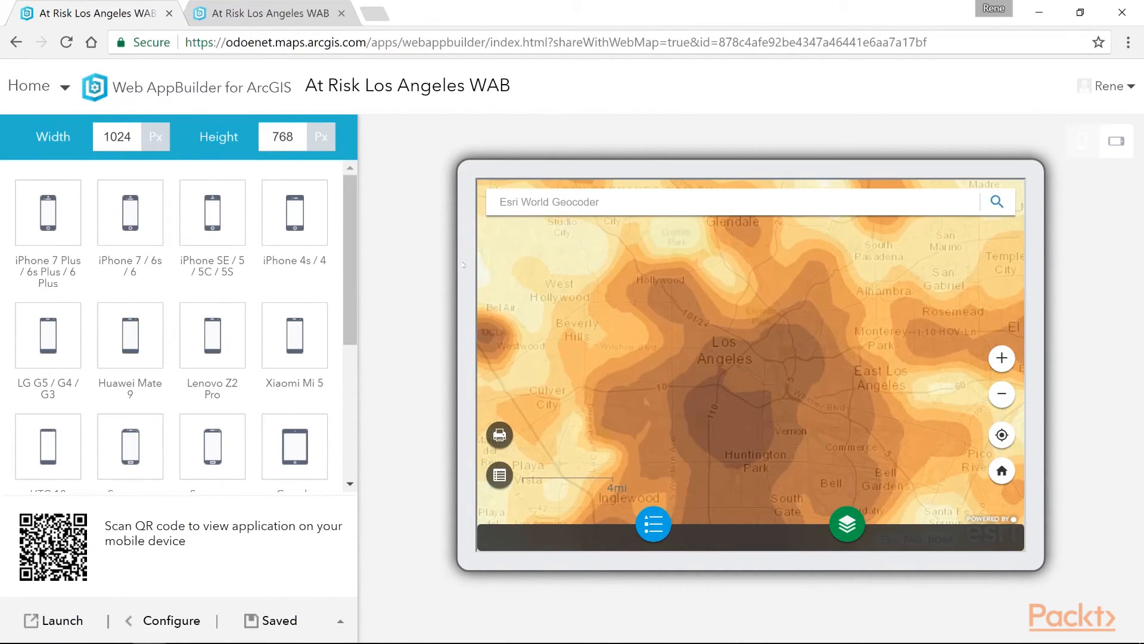
pyautogui.click(651, 522)
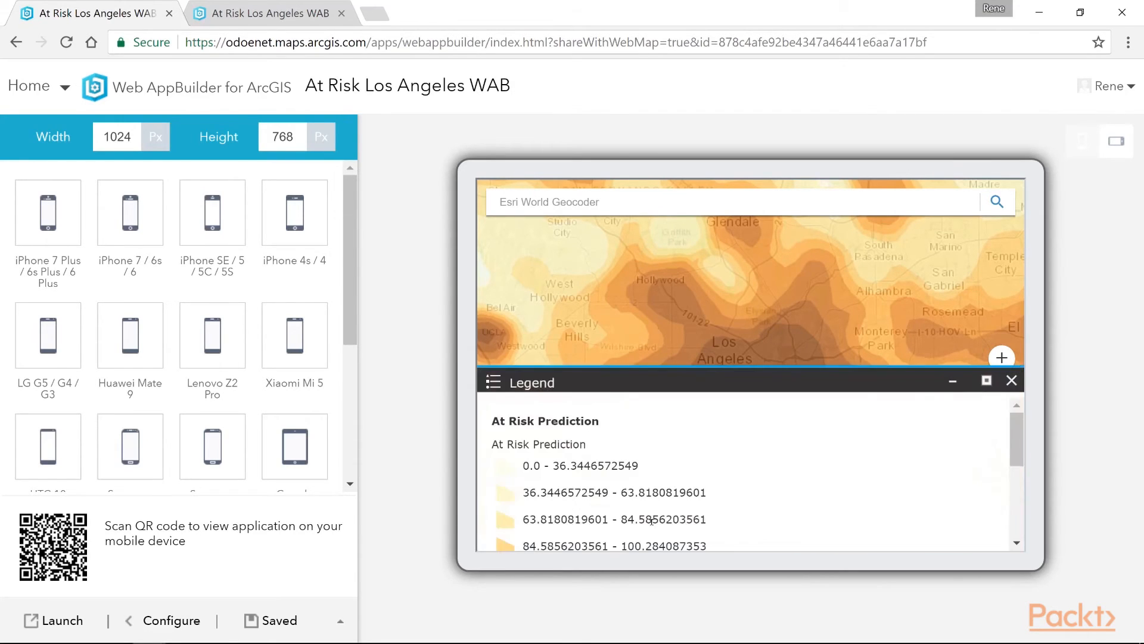
pyautogui.click(1012, 380)
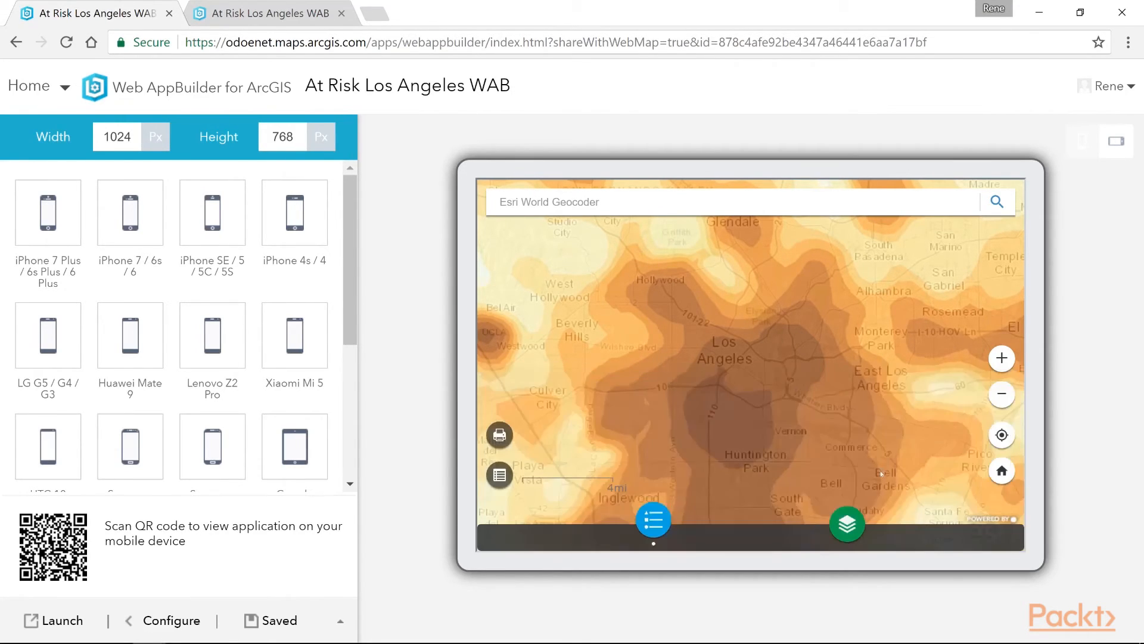
pyautogui.click(852, 520)
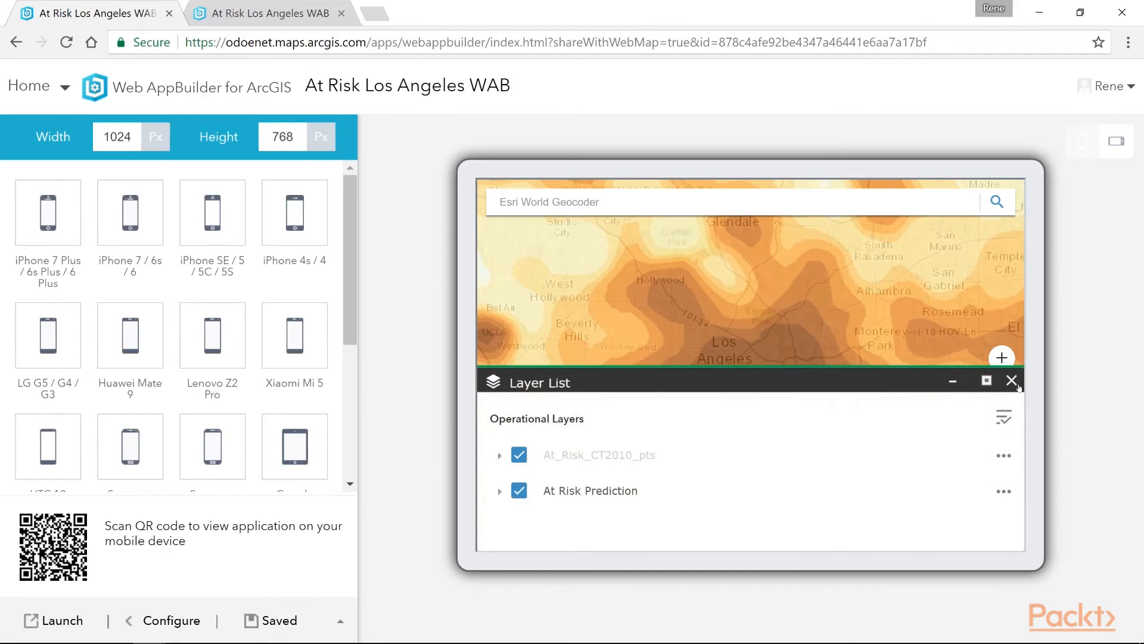
# Open the Layer List in the launched app to compare it with the mobile version, and return to the builder preview.
pyautogui.click(271, 13)
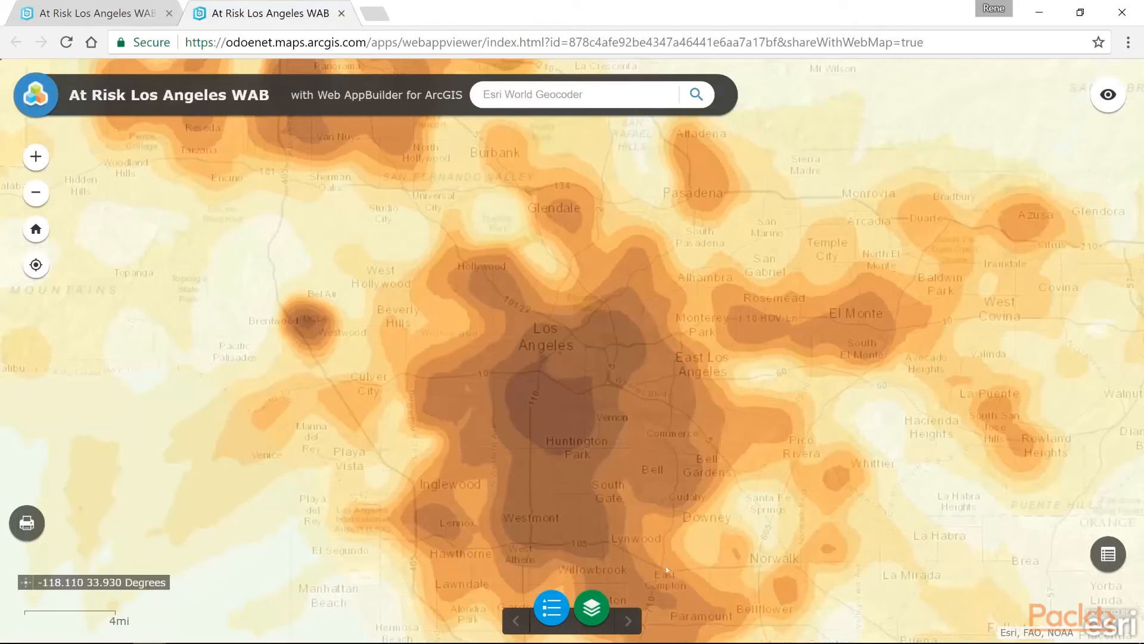
pyautogui.click(601, 607)
pyautogui.click(99, 13)
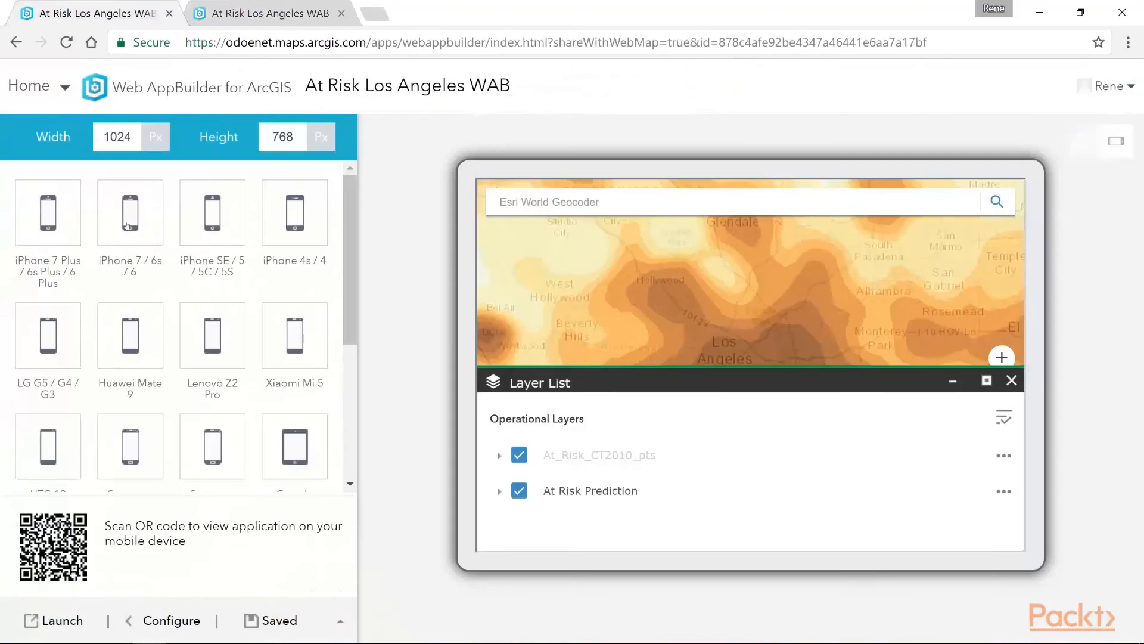
# Preview the app on the iPhone 7 Plus / 6s Plus / 6 Plus and iPhone 4s / 4 screens, closing the Layer List in each.
pyautogui.click(58, 220)
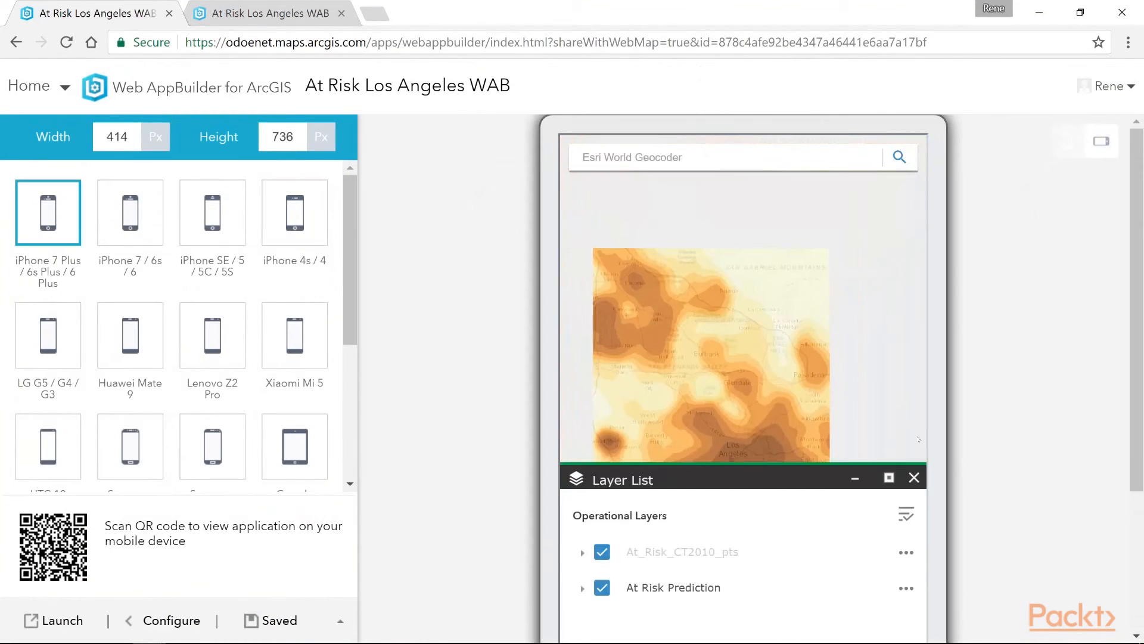
pyautogui.scroll(-1, 1131, 295)
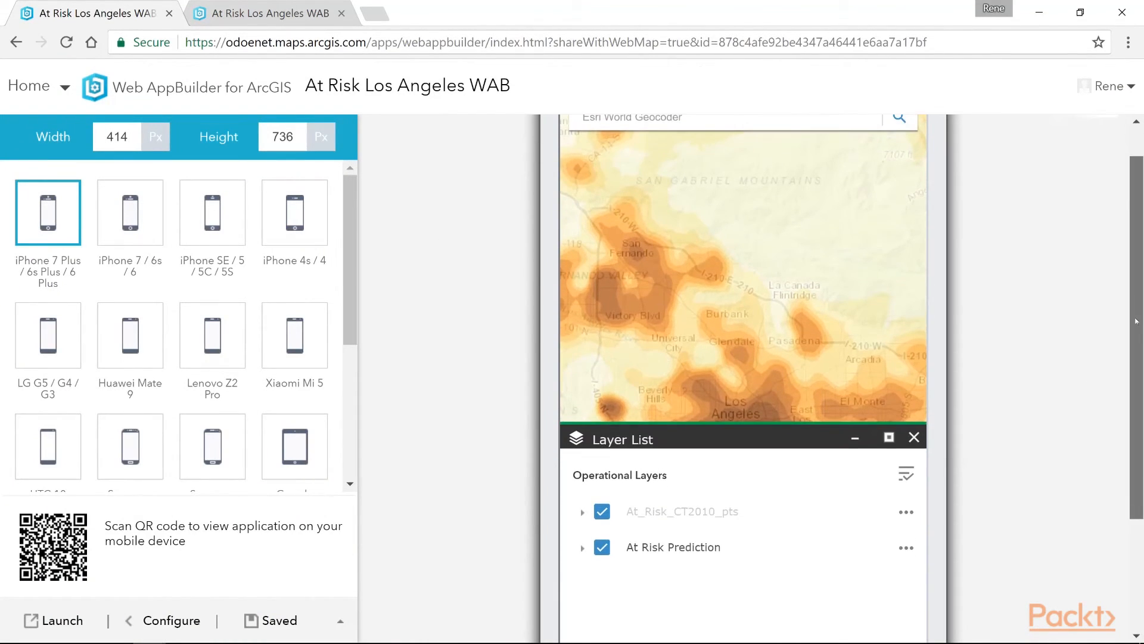
pyautogui.scroll(1, 1131, 295)
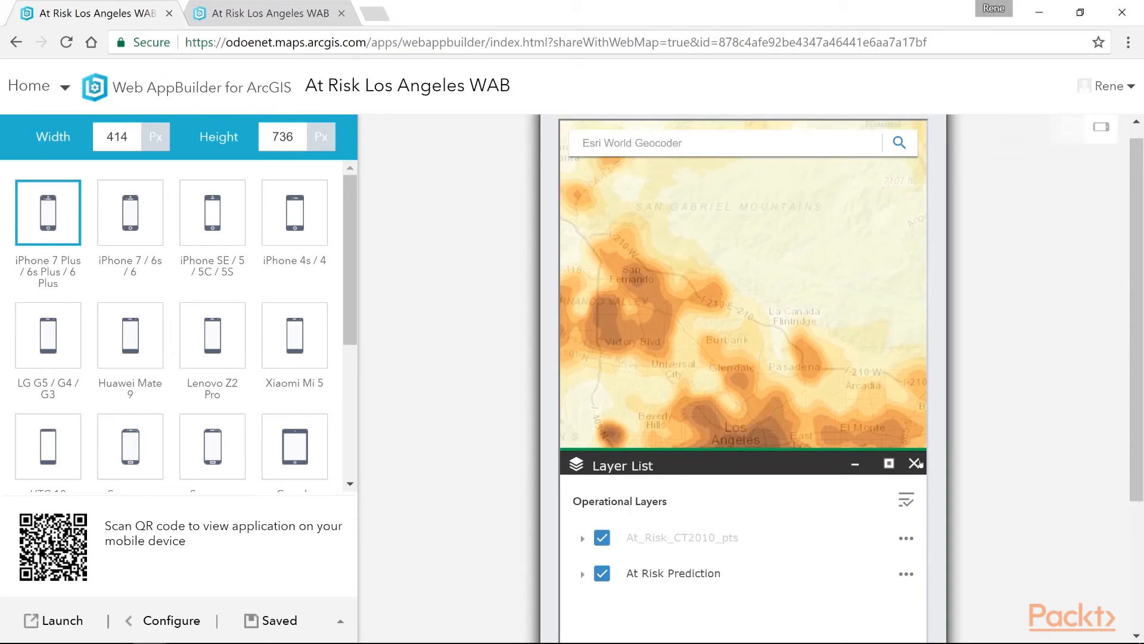
pyautogui.scroll(-1, 1041, 426)
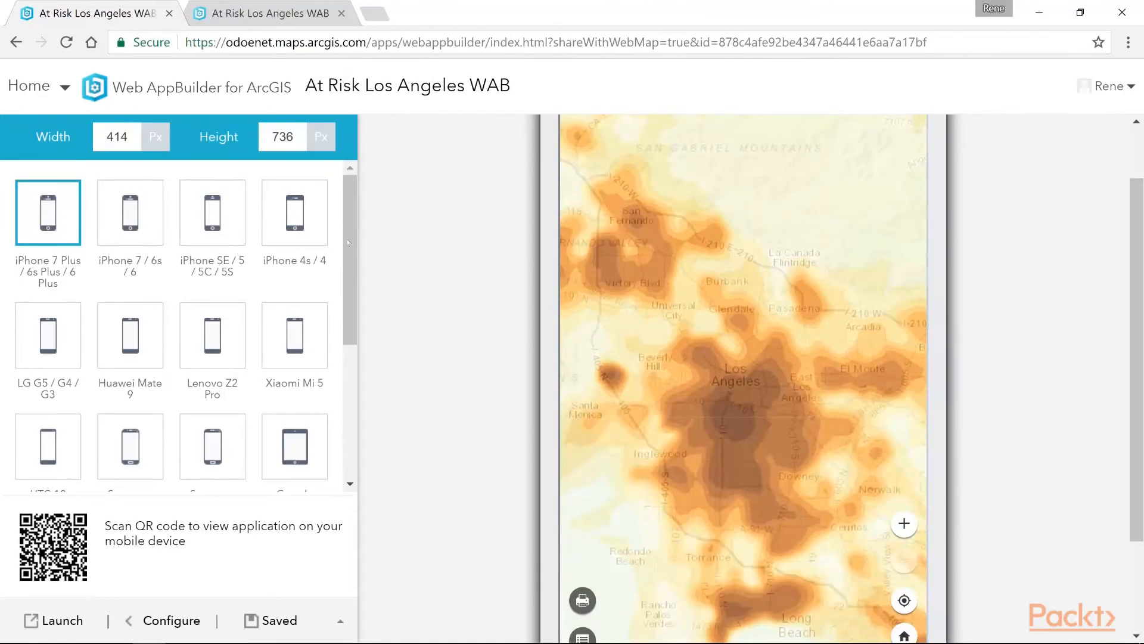
pyautogui.click(283, 217)
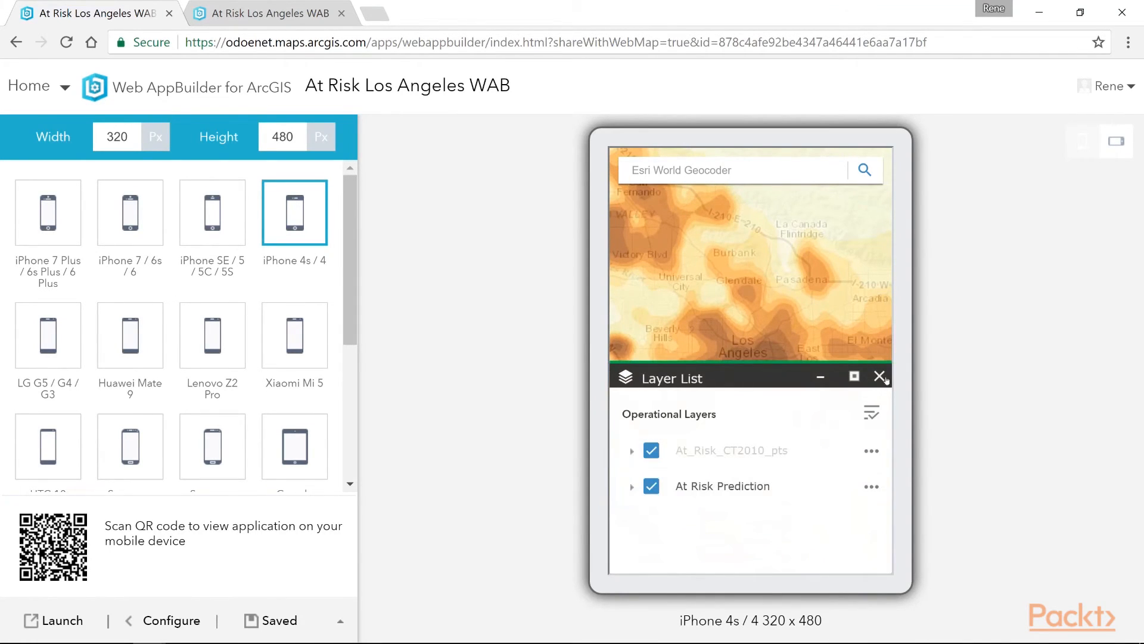
pyautogui.click(880, 376)
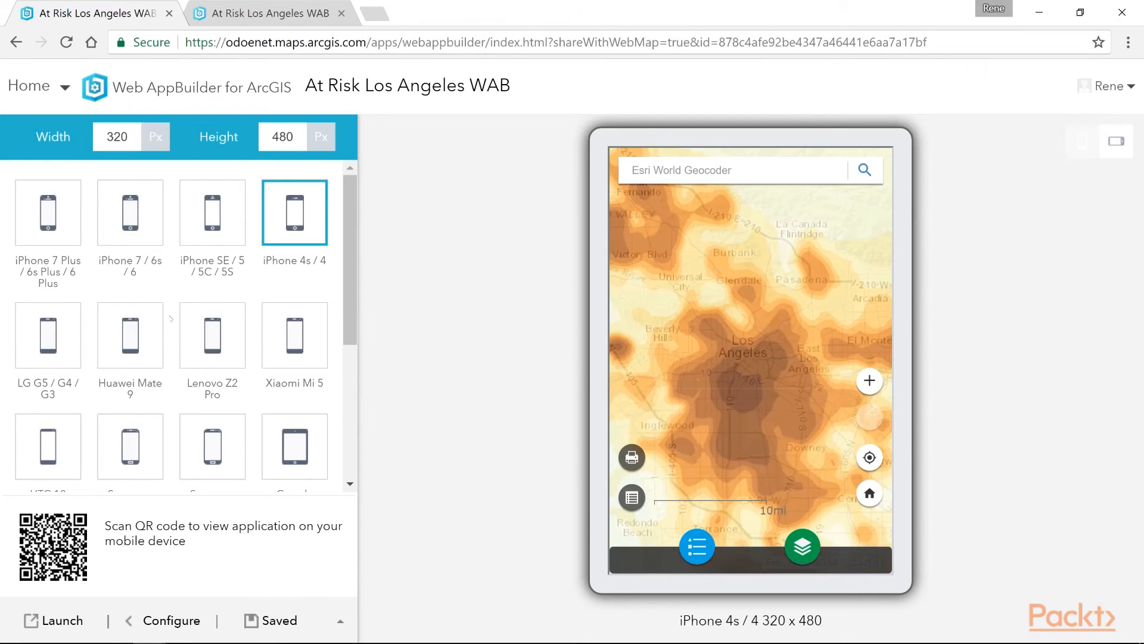
# Switch back to the launched app and close its Layer List.
pyautogui.click(235, 16)
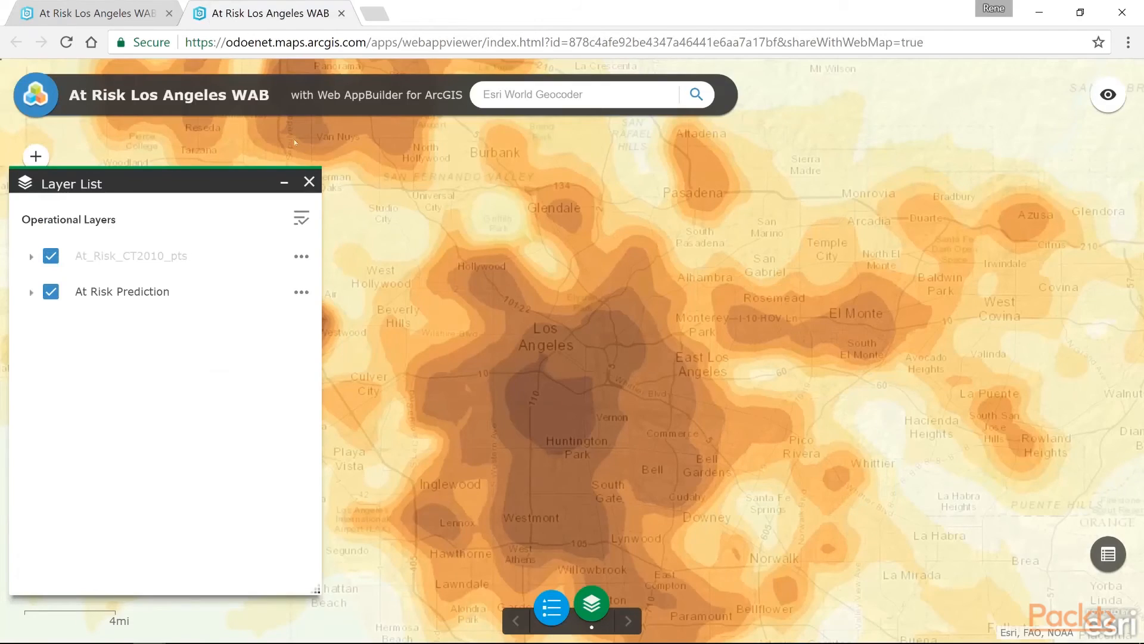
pyautogui.click(309, 182)
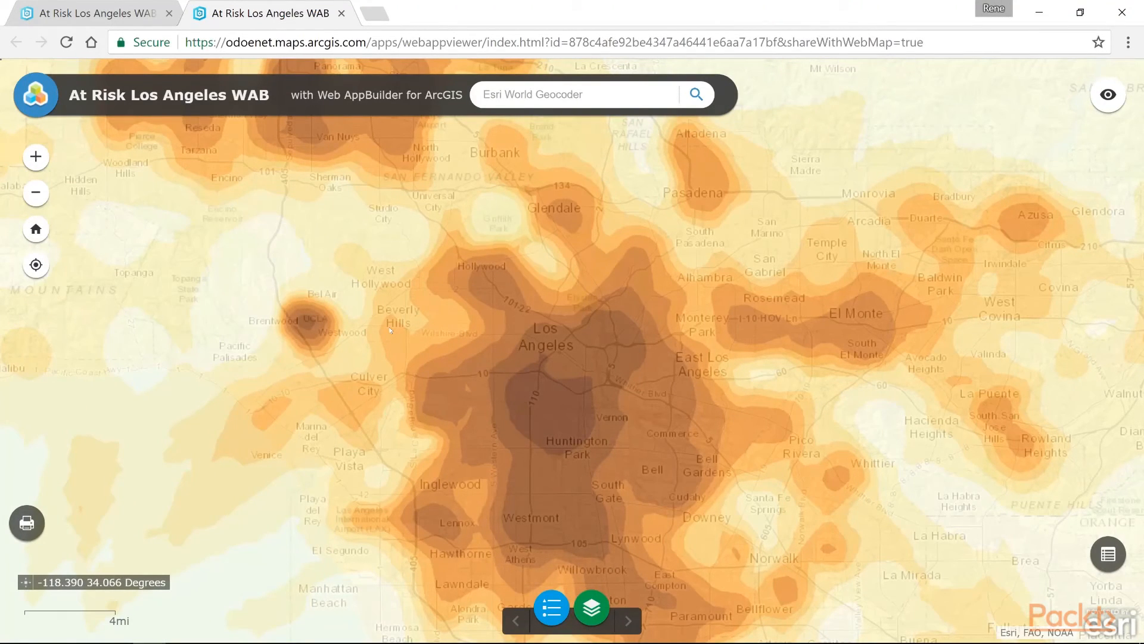